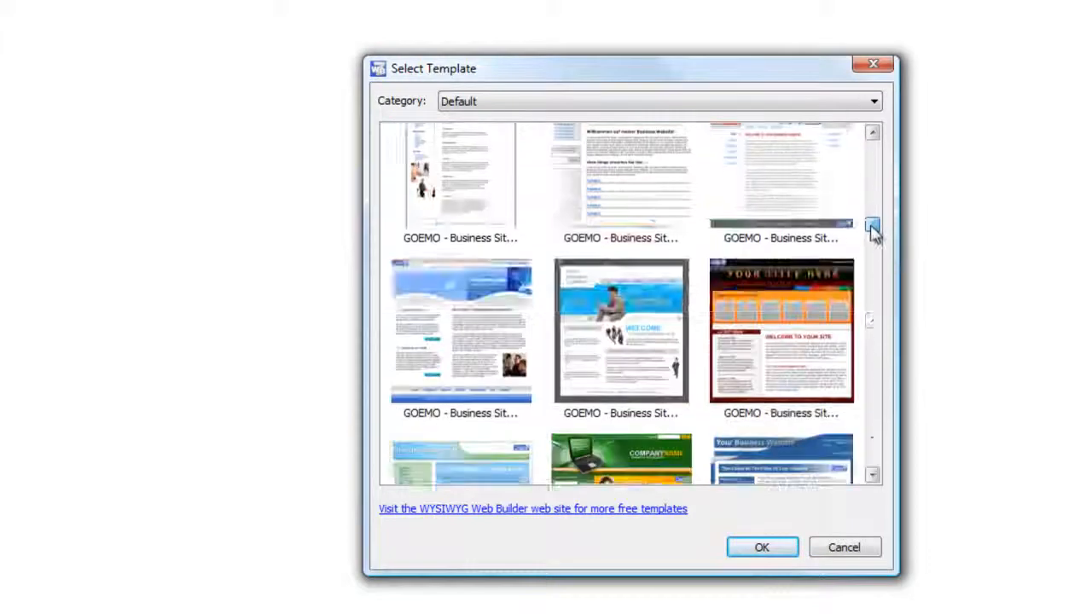
Create a website from the GOEMO - Business Site 27 template and save it as example7.
{"action": "left_click", "coordinate": [792, 269]}
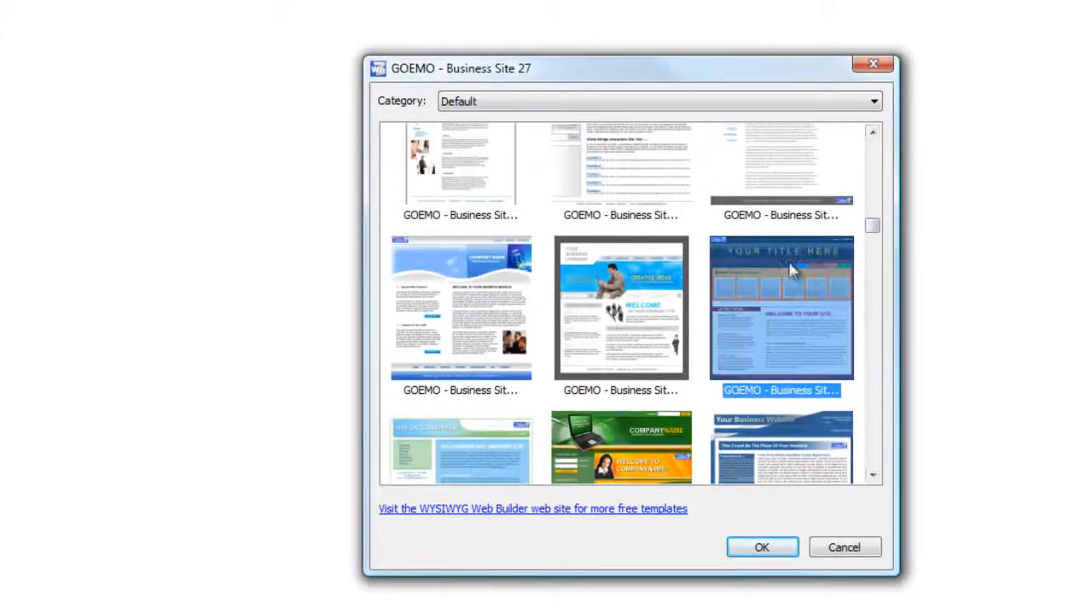
{"action": "left_click", "coordinate": [762, 548]}
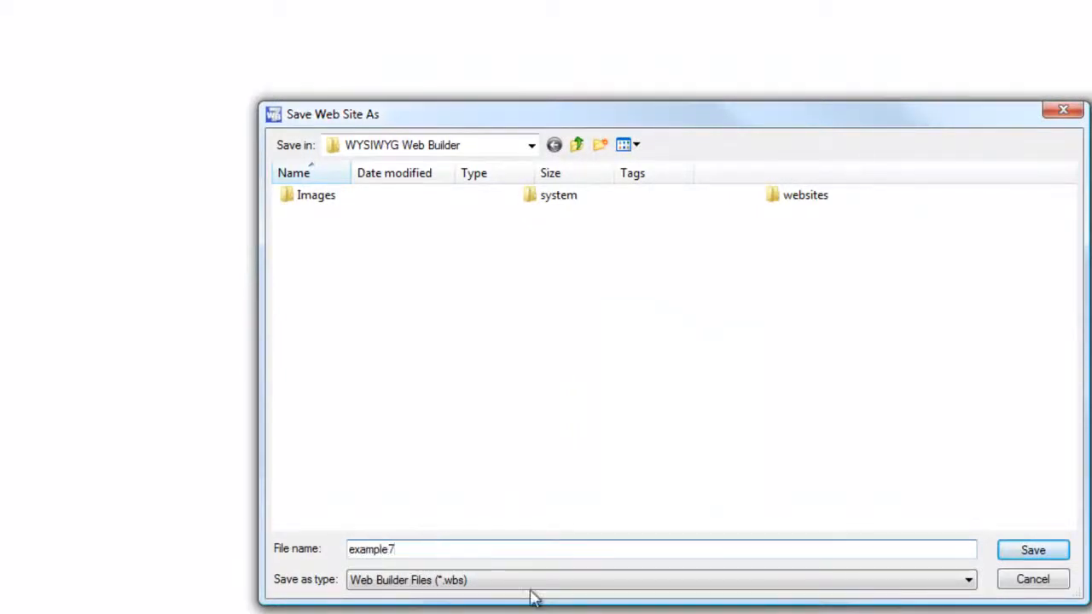
{"action": "left_click", "coordinate": [1028, 553]}
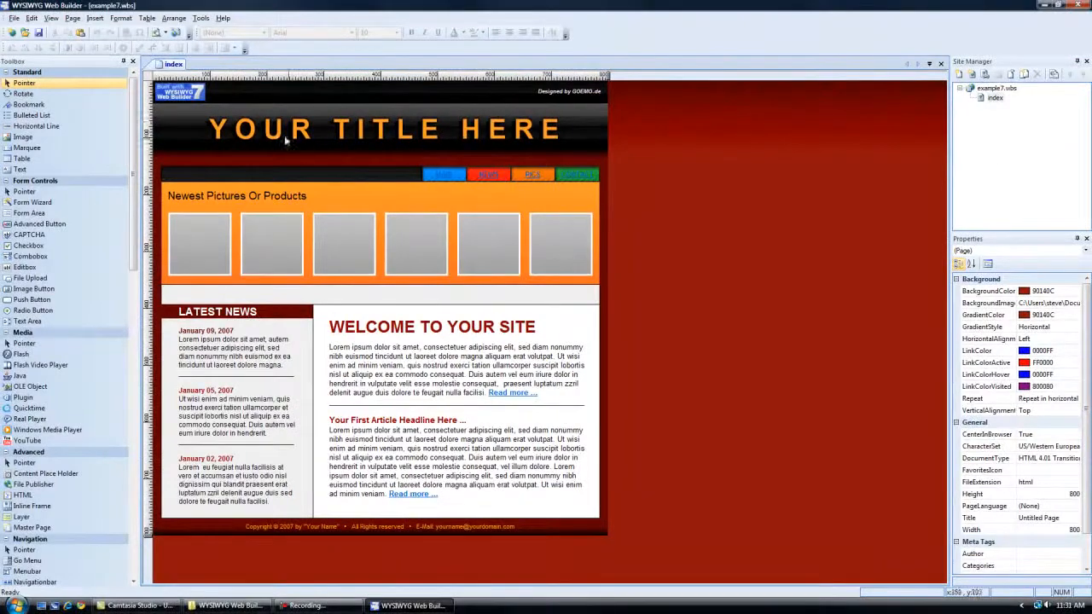
Delete the Web Builder logo and the "Designed by" credit from the page's header.
{"action": "left_click", "coordinate": [206, 96]}
{"action": "left_click", "coordinate": [197, 93]}
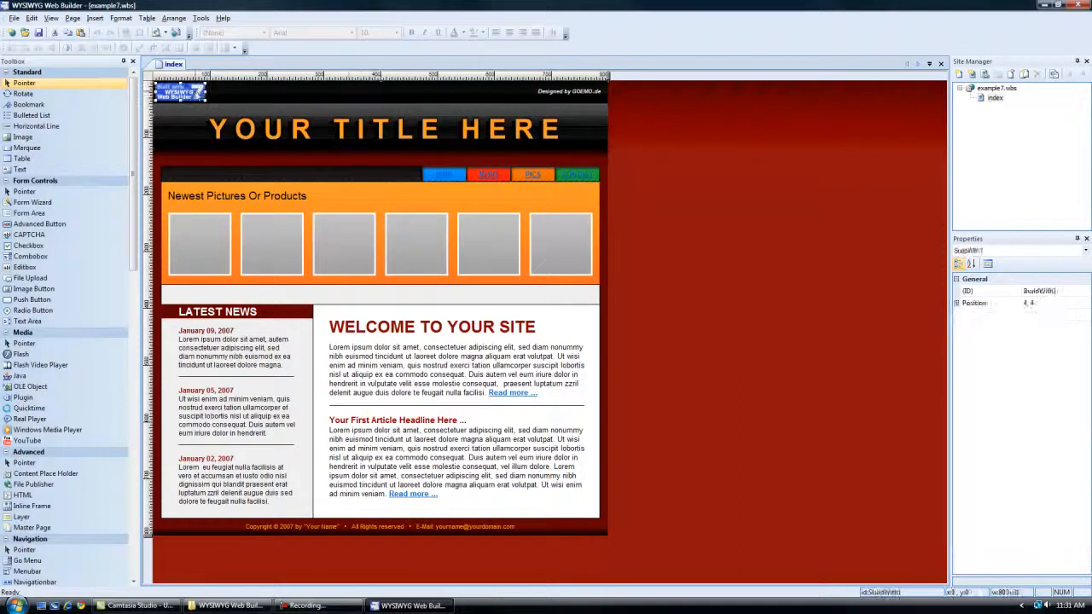
{"action": "key", "text": "Delete"}
{"action": "left_click", "coordinate": [555, 93]}
{"action": "key", "text": "Delete"}
Replace the header's halo title text with "Steves Classic Cars".
{"action": "double_click", "coordinate": [520, 145]}
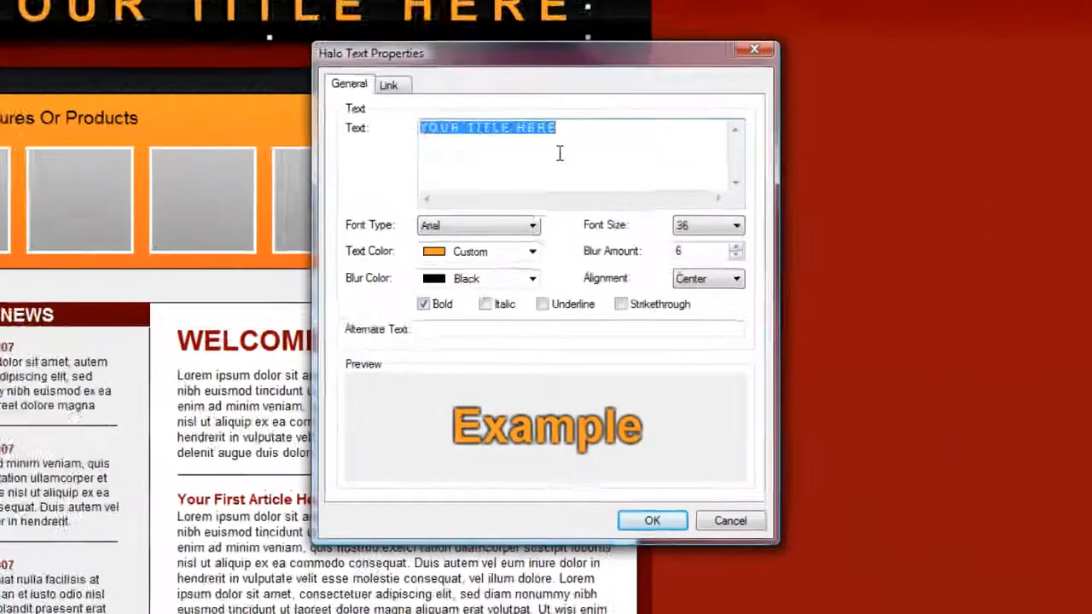
{"action": "type", "text": "Steves Classic Ca"}
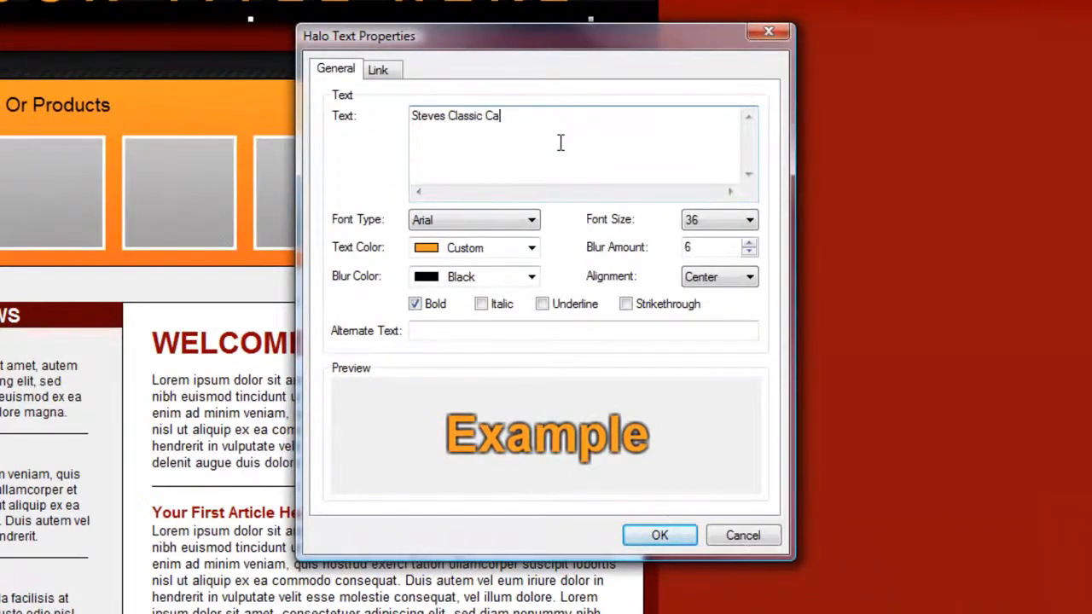
{"action": "type", "text": "rs"}
{"action": "left_click", "coordinate": [660, 535]}
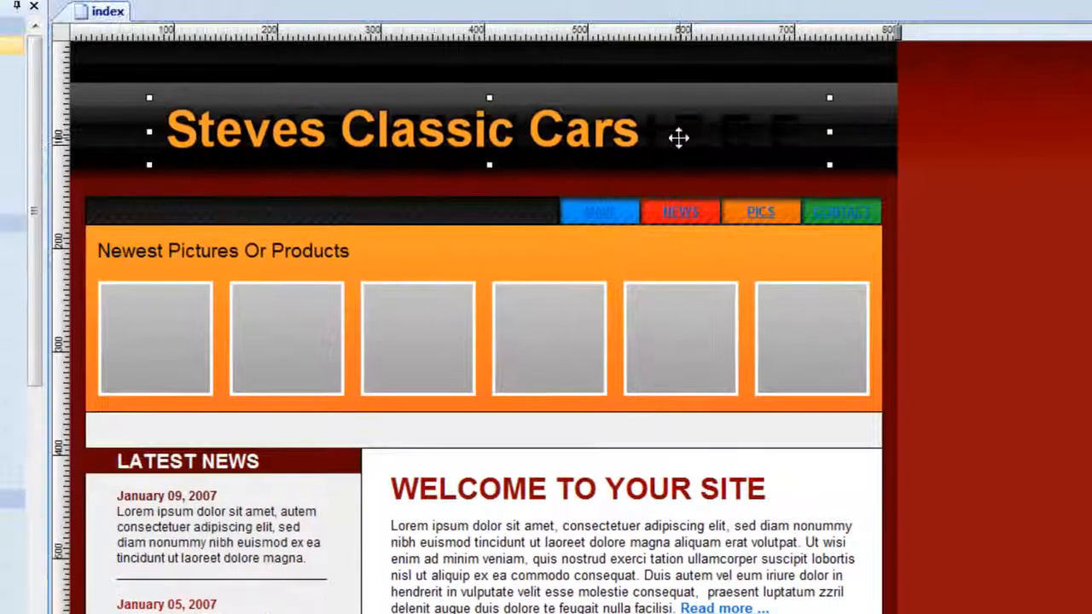
Reposition the "Steves Classic Cars" title within the black header band, nearer its left end.
{"action": "left_click_drag", "start_coordinate": [347, 6], "coordinate": [342, 77]}
{"action": "left_click_drag", "start_coordinate": [581, 221], "coordinate": [581, 242]}
{"action": "left_click", "coordinate": [597, 139]}
{"action": "key", "text": "Delete"}
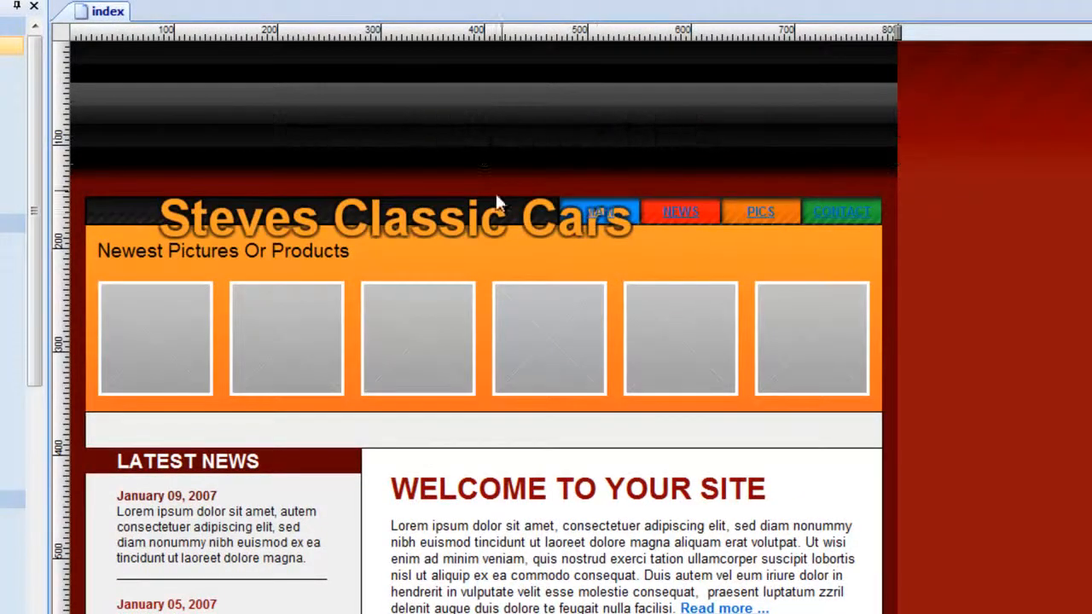
{"action": "left_click_drag", "start_coordinate": [443, 224], "coordinate": [412, 127]}
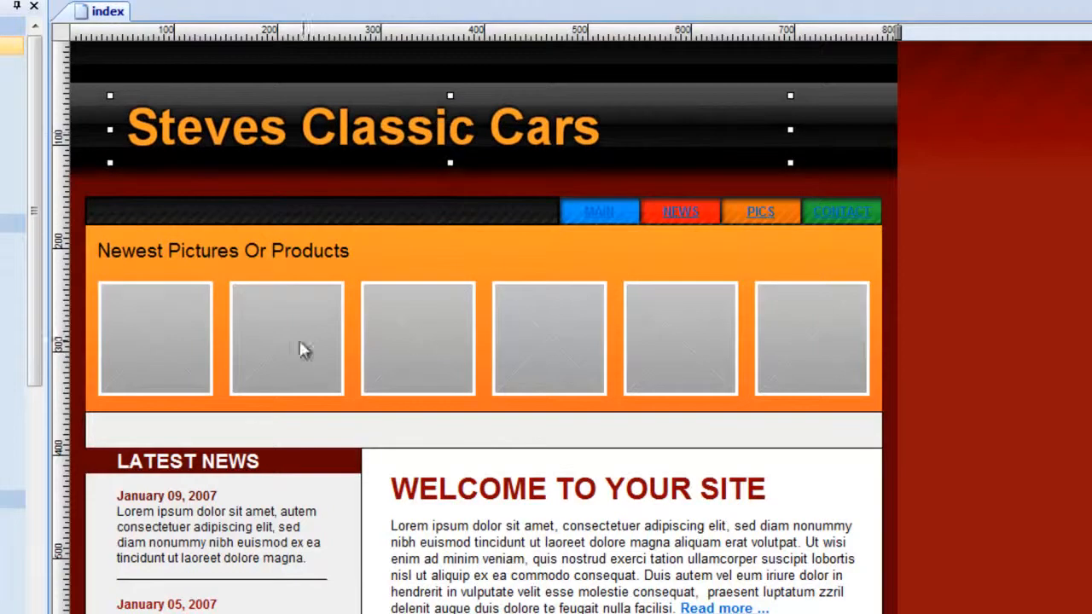
Delete all six grey picture placeholders from the orange panel.
{"action": "left_click", "coordinate": [155, 333]}
{"action": "key", "text": "Delete"}
{"action": "left_click", "coordinate": [293, 330]}
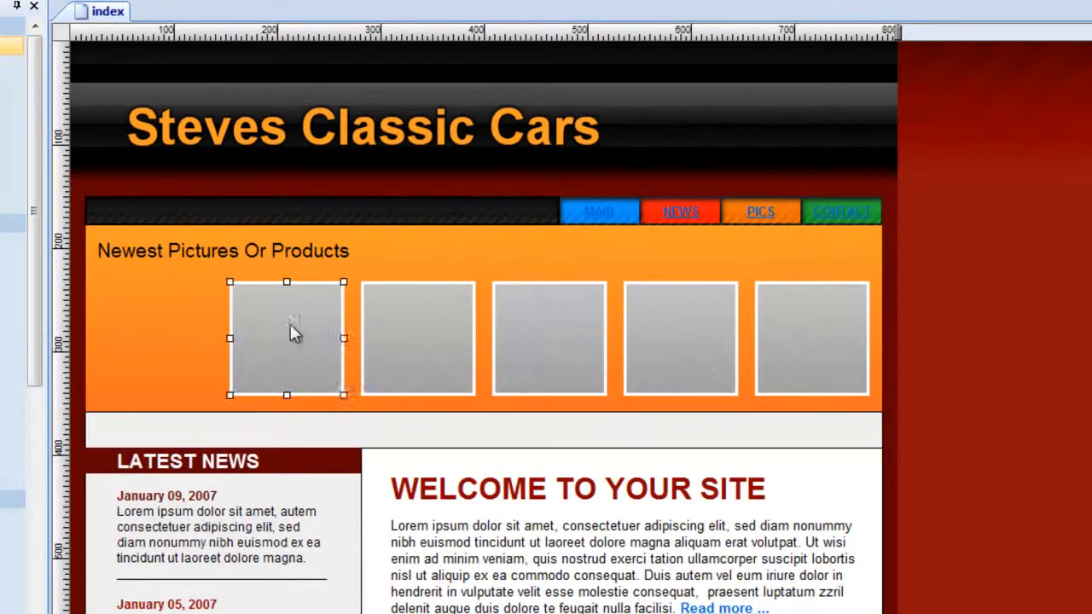
{"action": "key", "text": "Delete"}
{"action": "left_click", "coordinate": [428, 322]}
{"action": "key", "text": "Delete"}
{"action": "left_click", "coordinate": [546, 324]}
{"action": "key", "text": "Delete"}
{"action": "left_click", "coordinate": [738, 336]}
{"action": "key", "text": "Delete"}
{"action": "left_click", "coordinate": [807, 329]}
{"action": "key", "text": "Delete"}
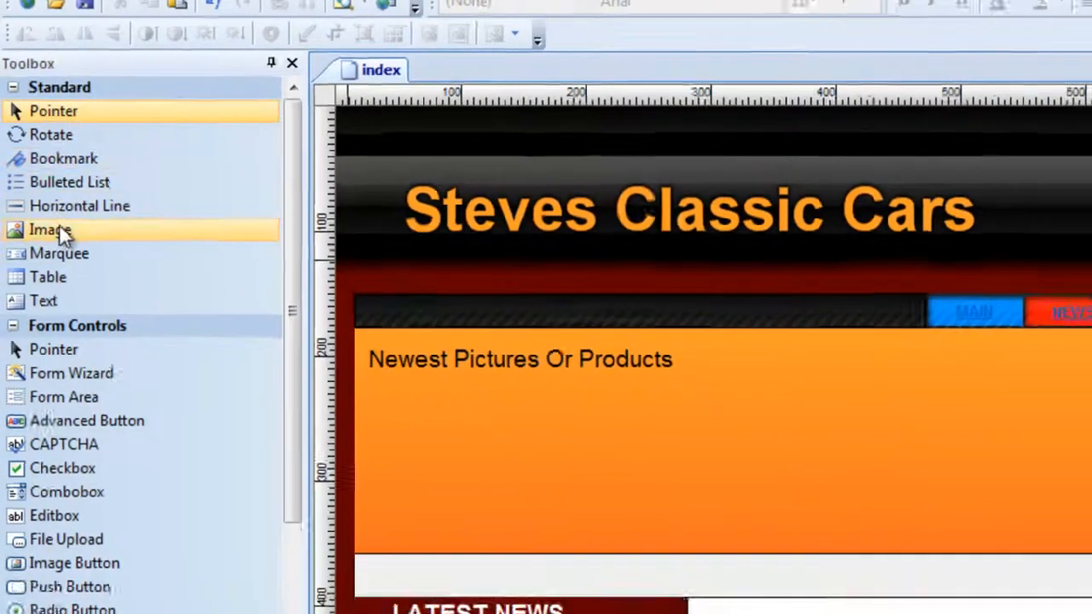
Insert the red car picture car1.jpg from the classic cars folder below the orange panel's heading.
{"action": "left_click", "coordinate": [53, 244]}
{"action": "left_click_drag", "start_coordinate": [239, 247], "coordinate": [386, 347]}
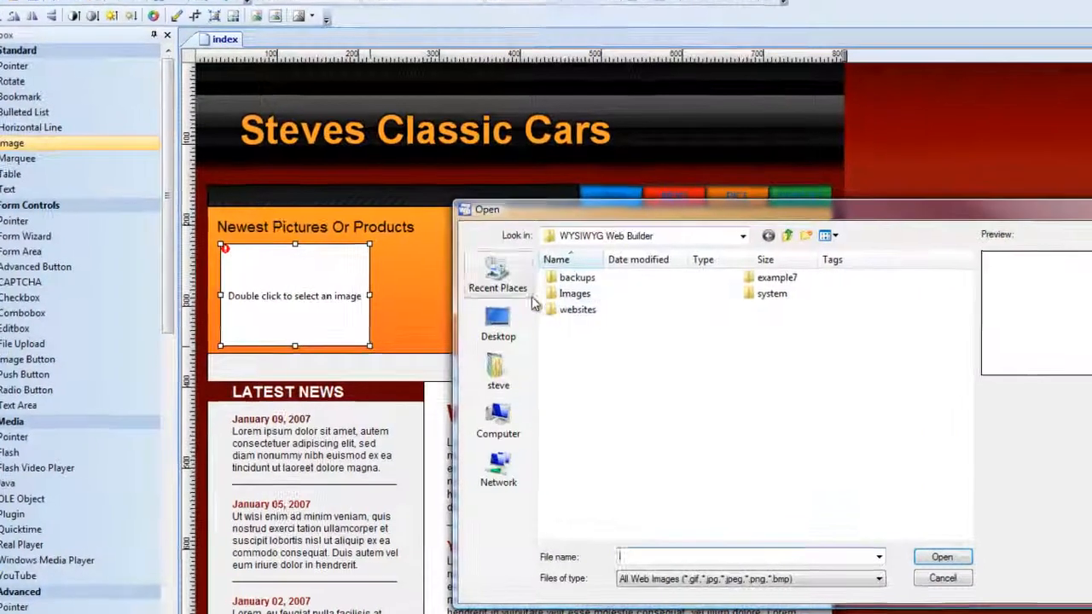
{"action": "left_click", "coordinate": [510, 341]}
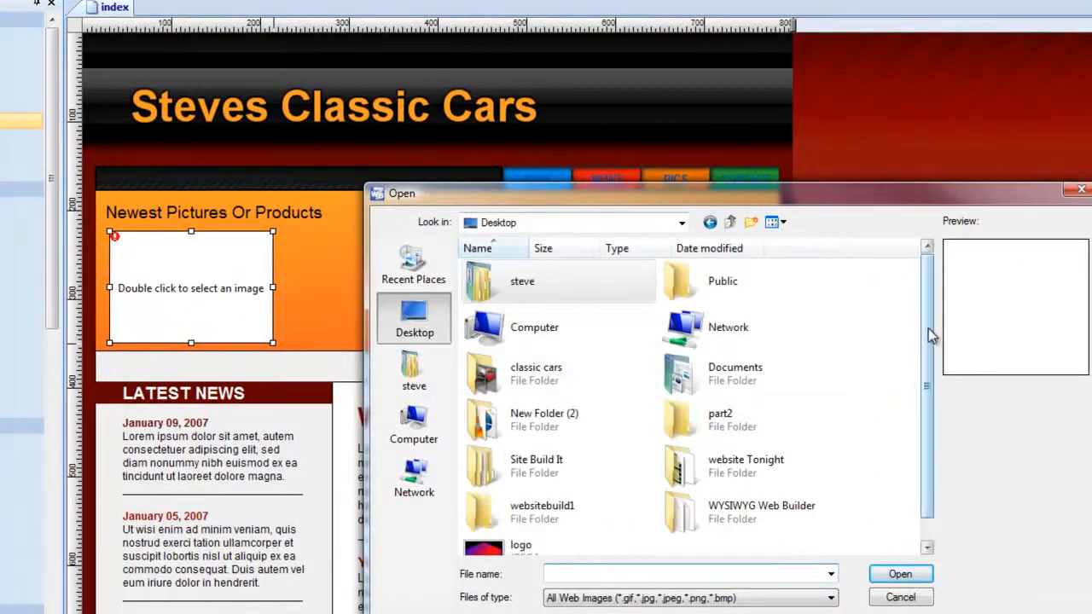
{"action": "double_click", "coordinate": [546, 373]}
{"action": "left_click", "coordinate": [510, 350]}
{"action": "left_click", "coordinate": [906, 574]}
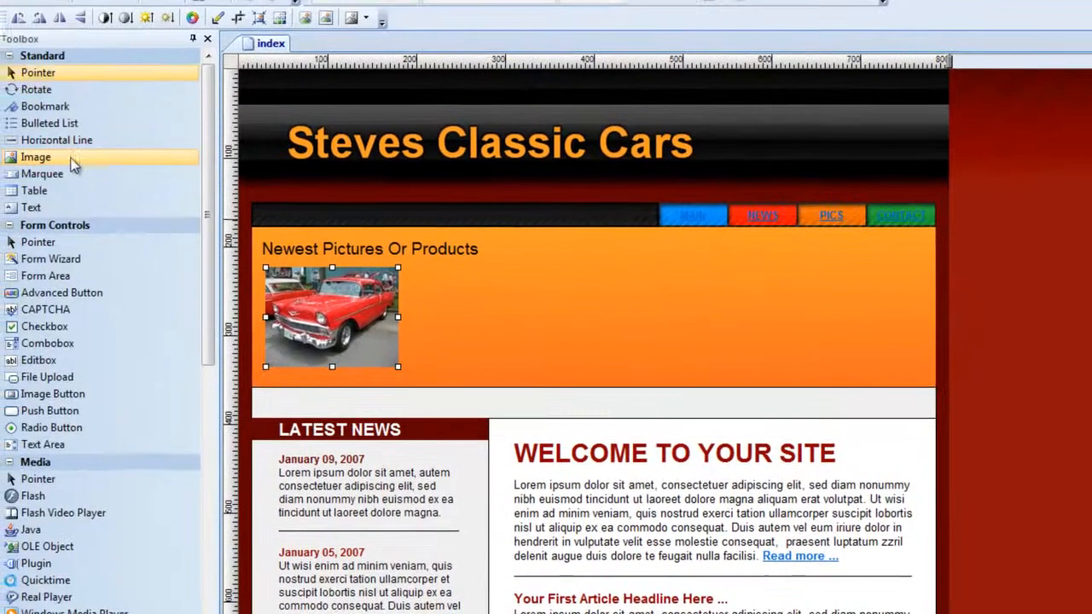
Insert the black car picture at the right of the orange panel and enlarge it to nearly fill the panel's height.
{"action": "left_click", "coordinate": [20, 122]}
{"action": "left_click_drag", "start_coordinate": [534, 230], "coordinate": [535, 258]}
{"action": "left_click_drag", "start_coordinate": [607, 256], "coordinate": [721, 331]}
{"action": "double_click", "coordinate": [683, 299]}
{"action": "left_click", "coordinate": [671, 311]}
{"action": "left_click", "coordinate": [908, 545]}
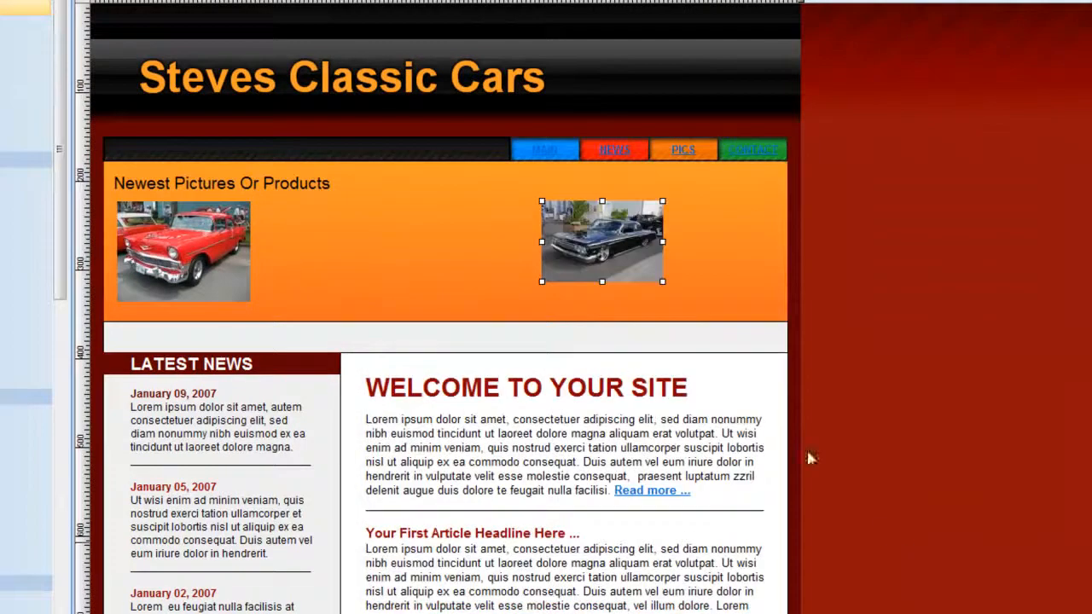
{"action": "left_click_drag", "start_coordinate": [662, 282], "coordinate": [698, 305]}
{"action": "mouse_move", "coordinate": [698, 250]}
{"action": "left_mouse_down"}
{"action": "mouse_move", "coordinate": [679, 251]}
{"action": "mouse_move", "coordinate": [695, 251]}
{"action": "mouse_move", "coordinate": [685, 259]}
{"action": "left_mouse_up"}
Give the black car picture a thin blue border.
{"action": "double_click", "coordinate": [684, 259]}
{"action": "left_click", "coordinate": [690, 362]}
{"action": "left_click", "coordinate": [682, 425]}
{"action": "left_click", "coordinate": [878, 358]}
{"action": "left_click", "coordinate": [878, 359]}
{"action": "left_click", "coordinate": [802, 507]}
Shift the red car picture slightly right and give it the same thin blue border as the black car.
{"action": "left_click_drag", "start_coordinate": [183, 244], "coordinate": [211, 243]}
{"action": "double_click", "coordinate": [211, 243]}
{"action": "left_click", "coordinate": [688, 362]}
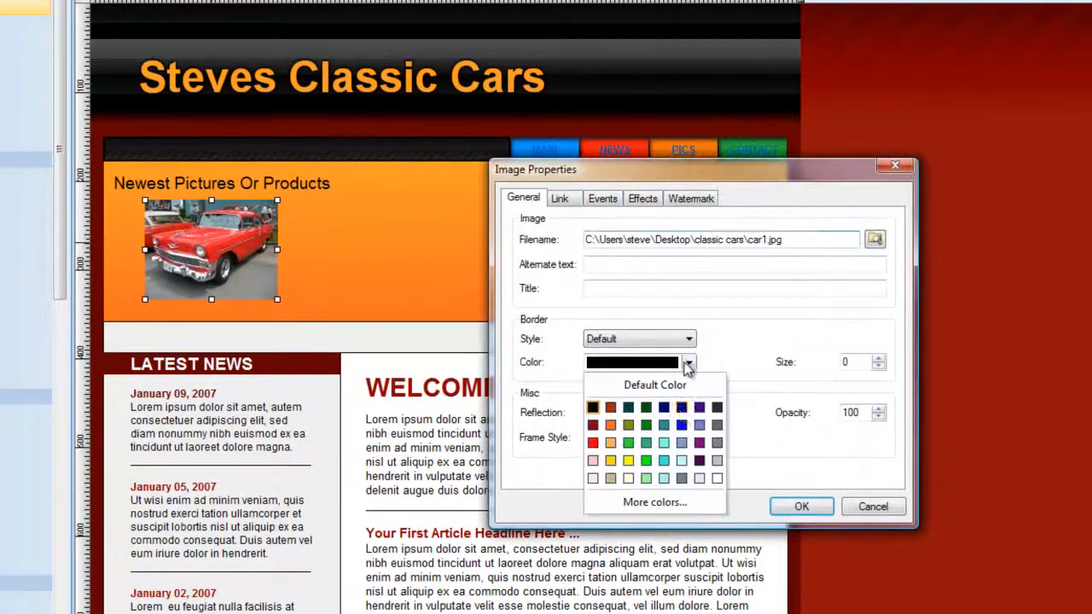
{"action": "left_click", "coordinate": [682, 425]}
{"action": "left_click", "coordinate": [878, 358]}
{"action": "left_click", "coordinate": [877, 359]}
{"action": "left_click", "coordinate": [802, 507]}
Move the red car picture beside the black car, stretch it to about 127 px high and widen it leftward.
{"action": "left_click_drag", "start_coordinate": [229, 224], "coordinate": [531, 269]}
{"action": "double_click", "coordinate": [503, 244]}
{"action": "left_click", "coordinate": [872, 507]}
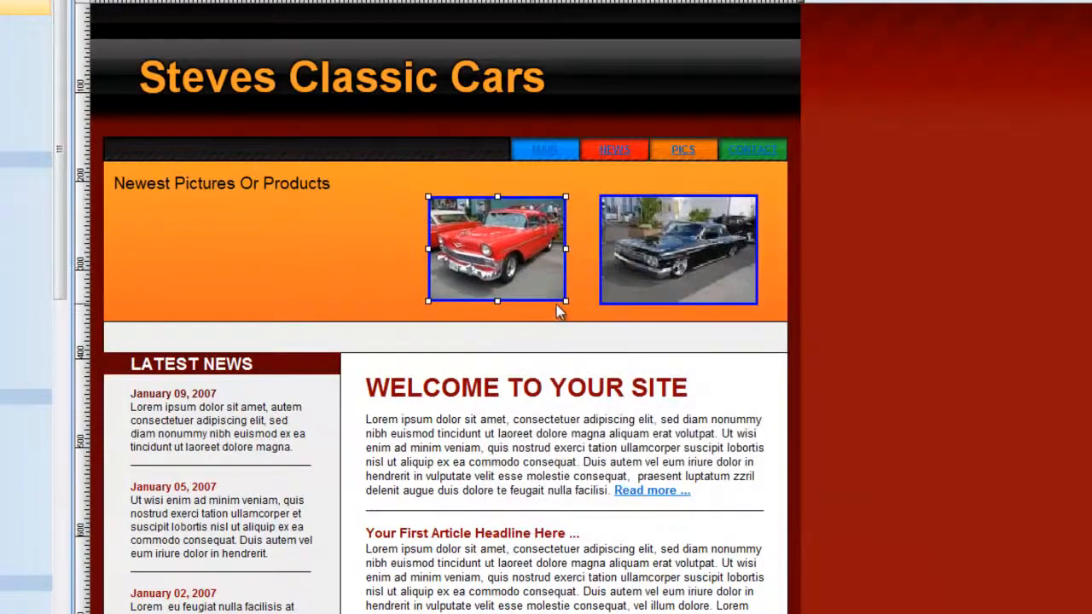
{"action": "left_click_drag", "start_coordinate": [564, 305], "coordinate": [499, 308]}
{"action": "left_click", "coordinate": [516, 288]}
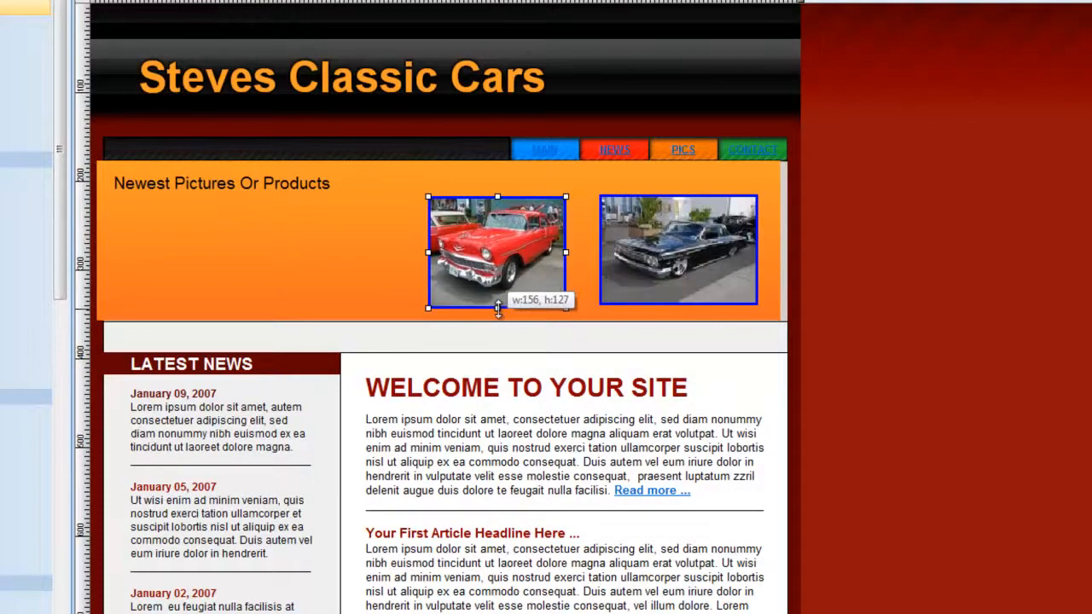
{"action": "left_click_drag", "start_coordinate": [428, 252], "coordinate": [407, 252]}
{"action": "left_click", "coordinate": [348, 256]}
Replace the "Newest Pictures Or Products" heading with "Steves Classic Cars" and realign the orange panel with the content below.
{"action": "double_click", "coordinate": [217, 189]}
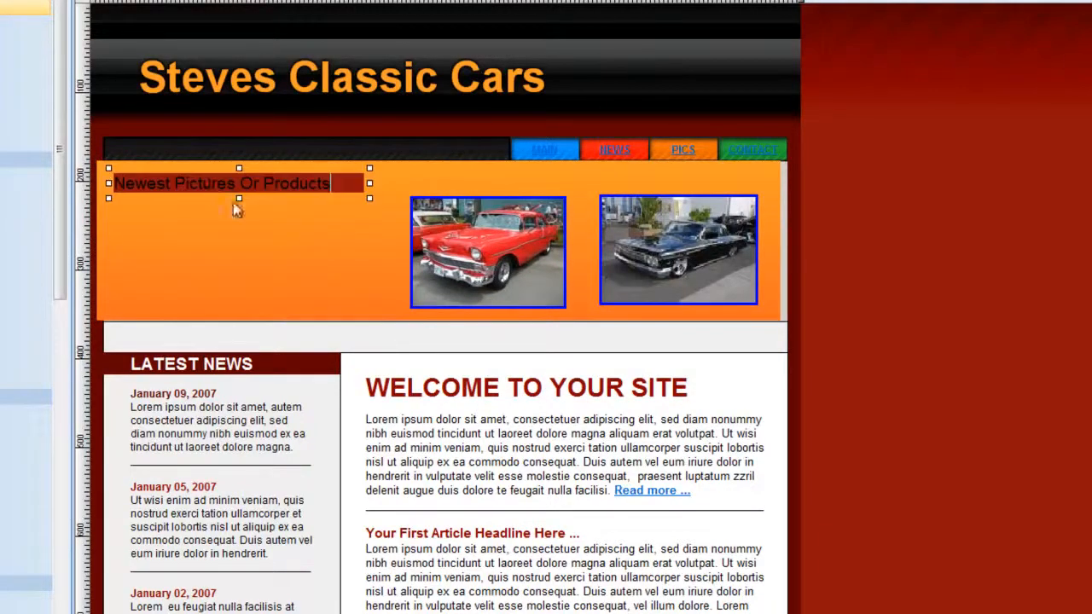
{"action": "left_click_drag", "start_coordinate": [333, 184], "coordinate": [154, 162]}
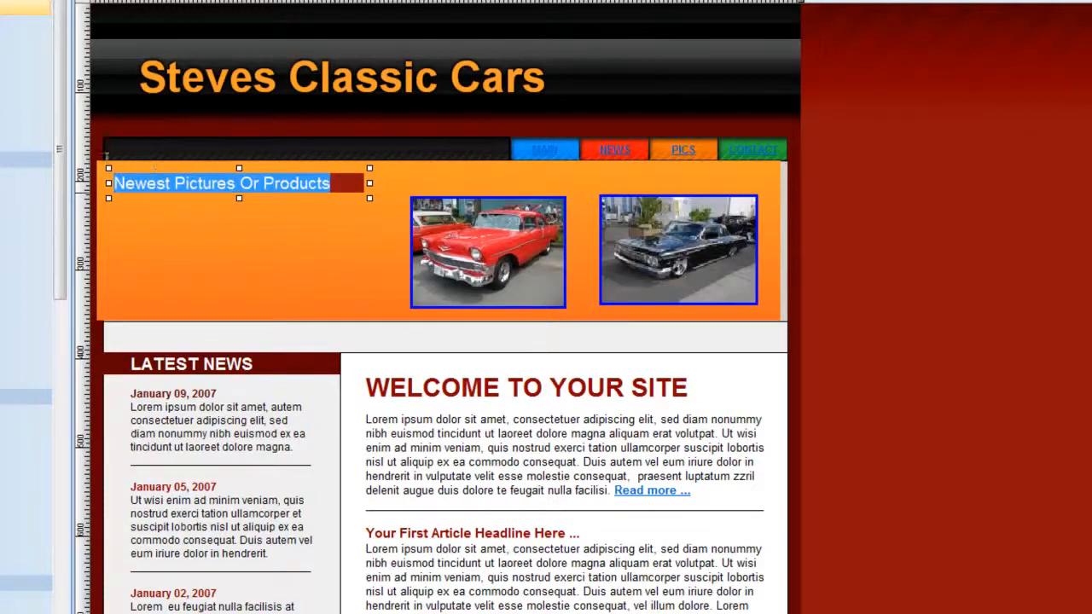
{"action": "type", "text": "E"}
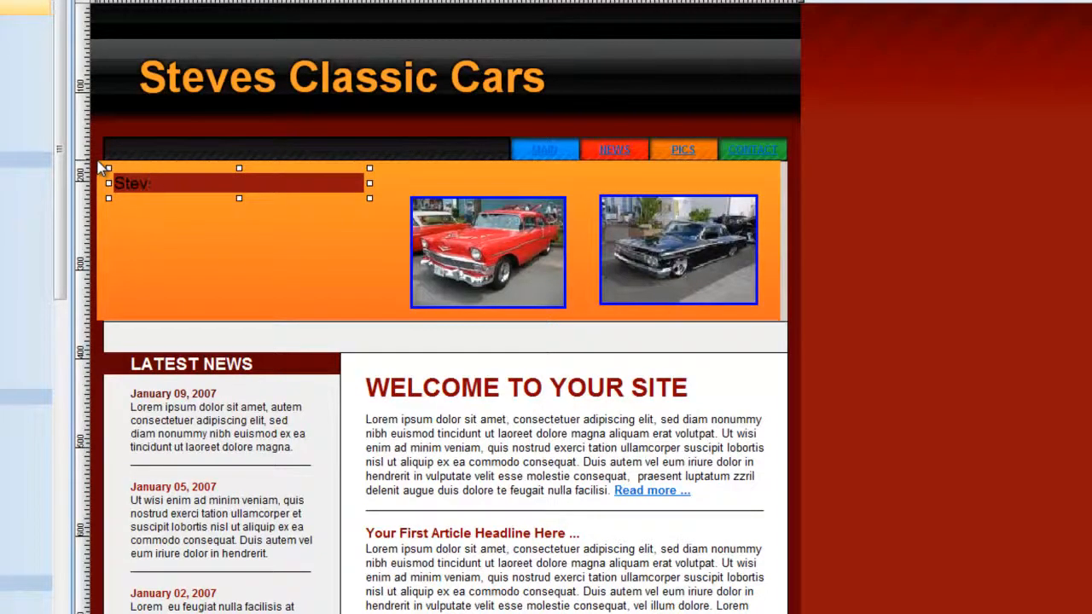
{"action": "type", "text": "tevesw Classic Cars"}
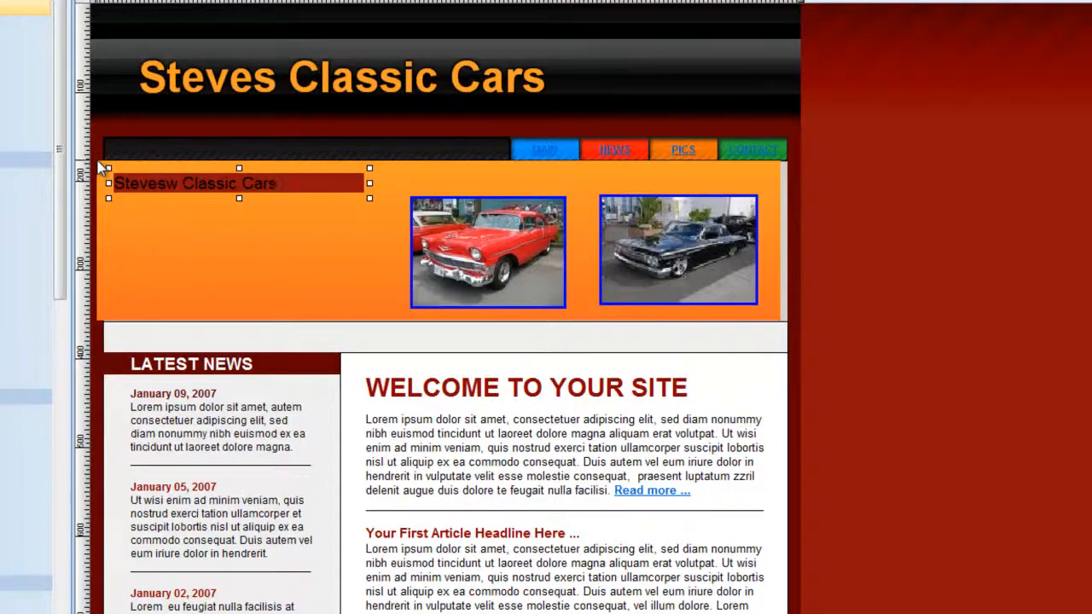
{"action": "key", "text": "Delete"}
{"action": "left_click", "coordinate": [1073, 358]}
{"action": "left_click_drag", "start_coordinate": [745, 167], "coordinate": [742, 174]}
Preview the page in the web browser and return to the page editor.
{"action": "left_click", "coordinate": [872, 97]}
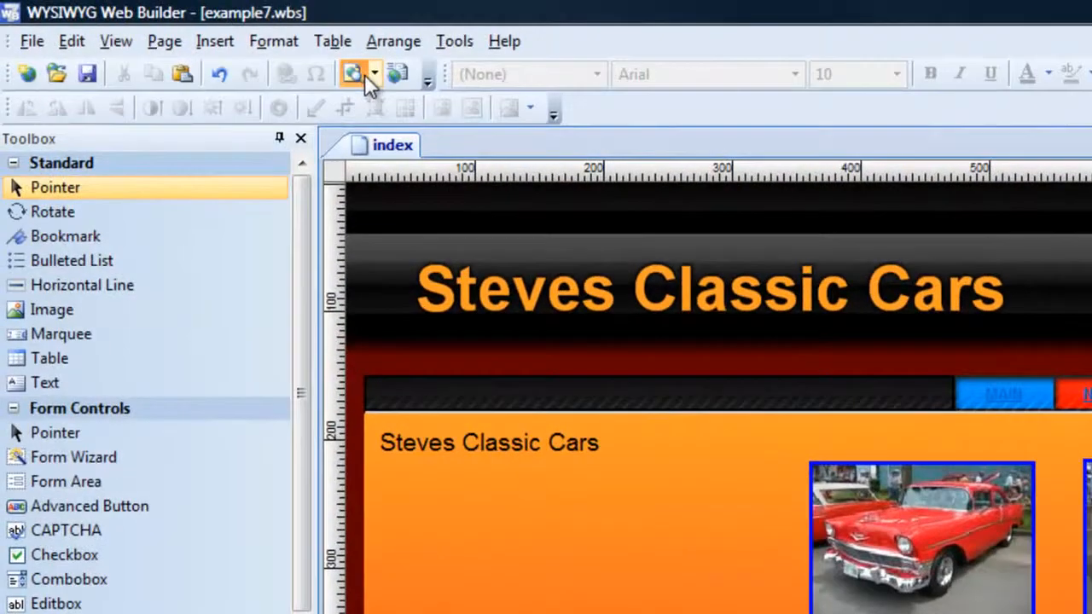
{"action": "left_click", "coordinate": [367, 77]}
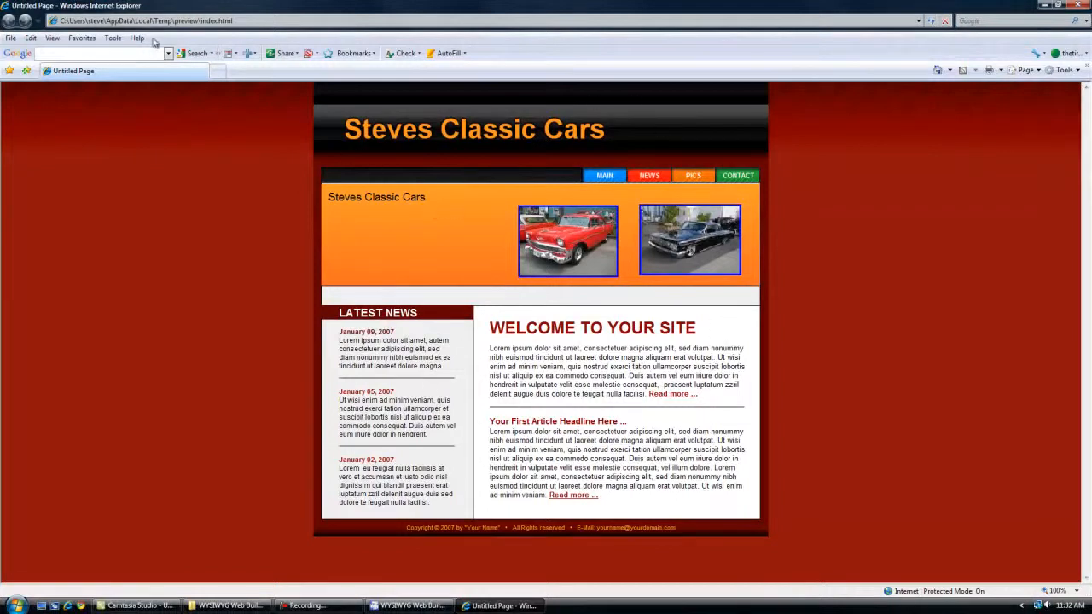
{"action": "left_click", "coordinate": [410, 606]}
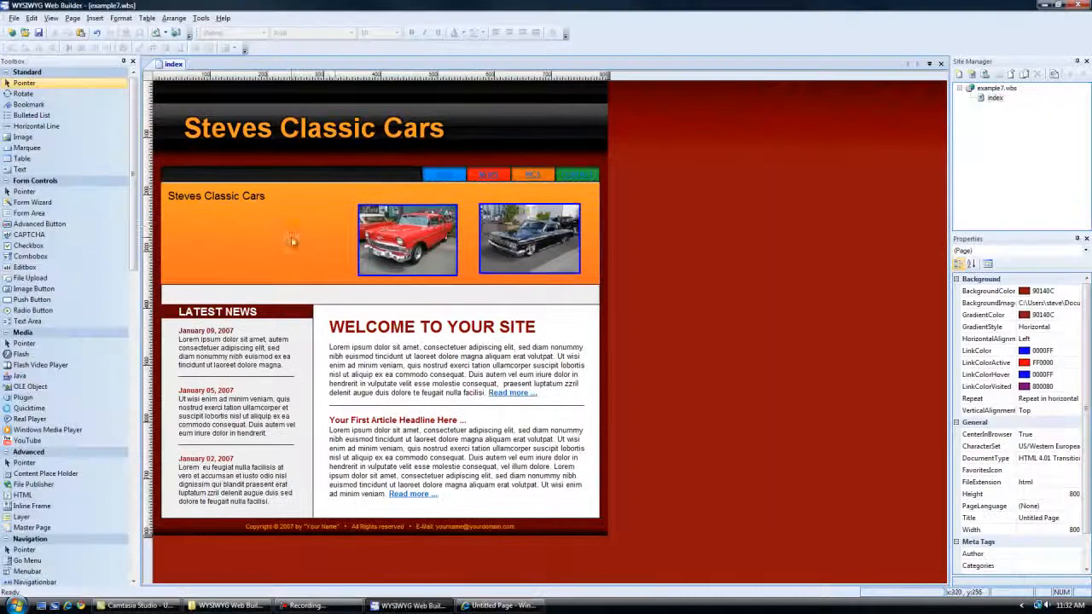
Widen the page to about 979 px and stretch the black header to the new page edge.
{"action": "left_click_drag", "start_coordinate": [609, 75], "coordinate": [710, 75]}
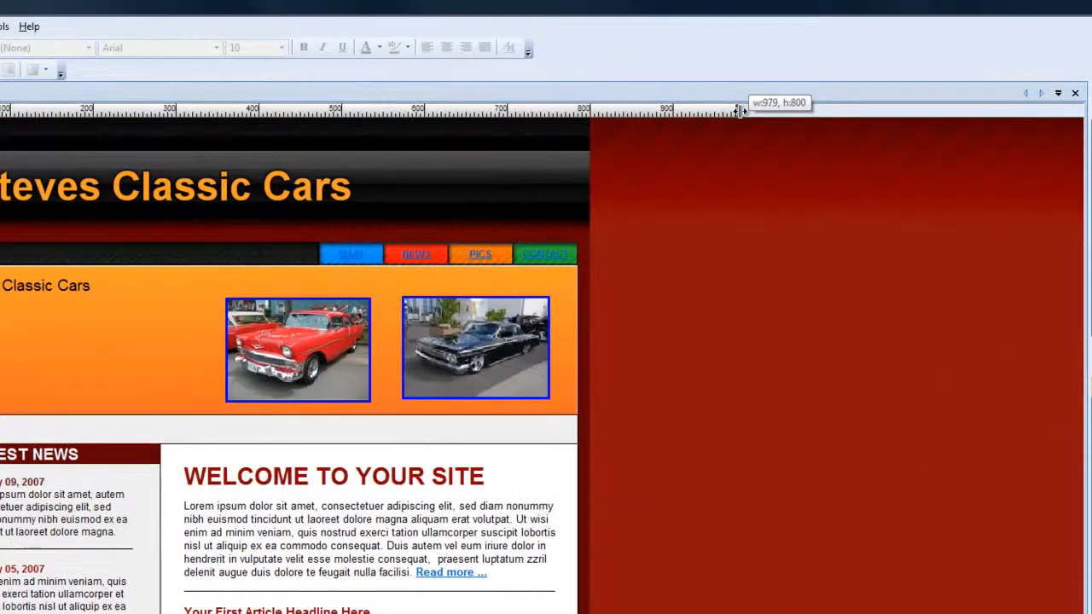
{"action": "left_click_drag", "start_coordinate": [739, 112], "coordinate": [738, 112]}
{"action": "left_click", "coordinate": [591, 155]}
{"action": "left_click_drag", "start_coordinate": [588, 166], "coordinate": [736, 171]}
Stretch the body's background frame and the gradient strip below the header to the new page width.
{"action": "left_click", "coordinate": [586, 254]}
{"action": "left_click_drag", "start_coordinate": [590, 230], "coordinate": [729, 241]}
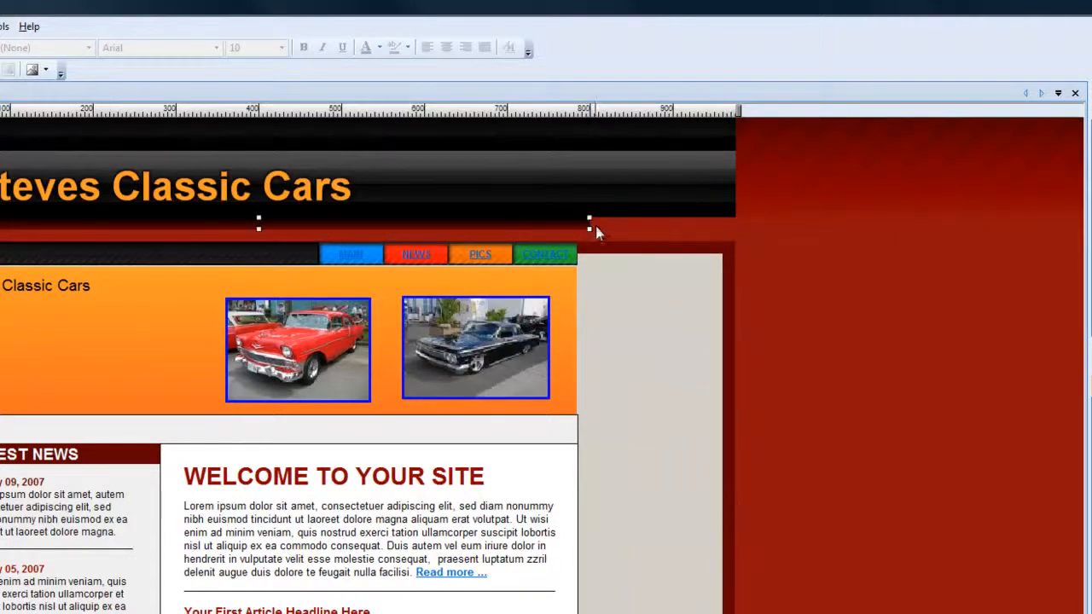
{"action": "left_click_drag", "start_coordinate": [590, 221], "coordinate": [734, 212]}
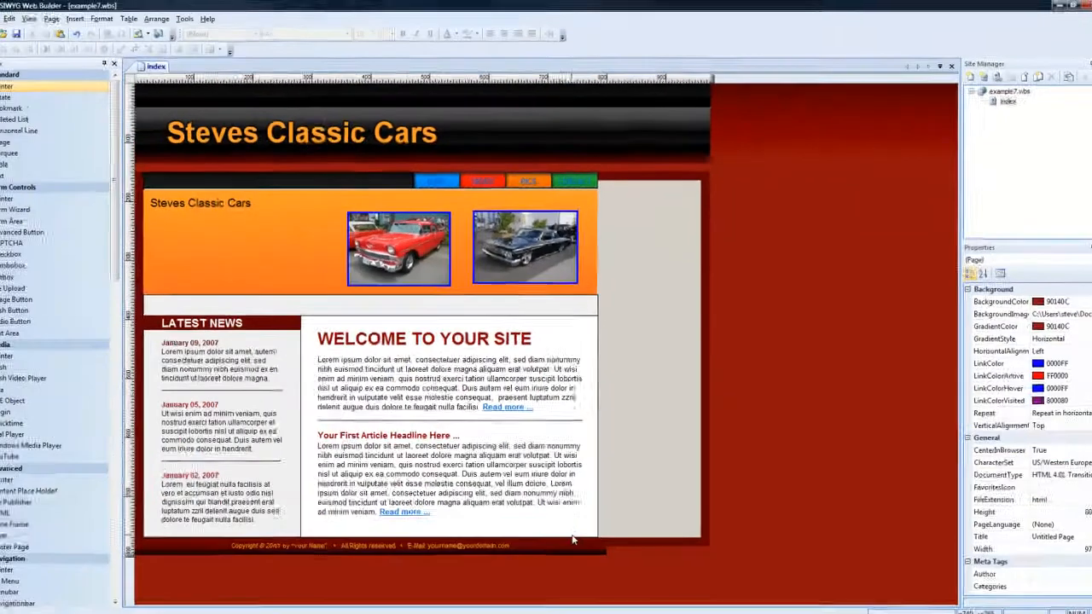
Move the footer copyright text up and extend the background frame's lower edge further down the page.
{"action": "left_click", "coordinate": [574, 515]}
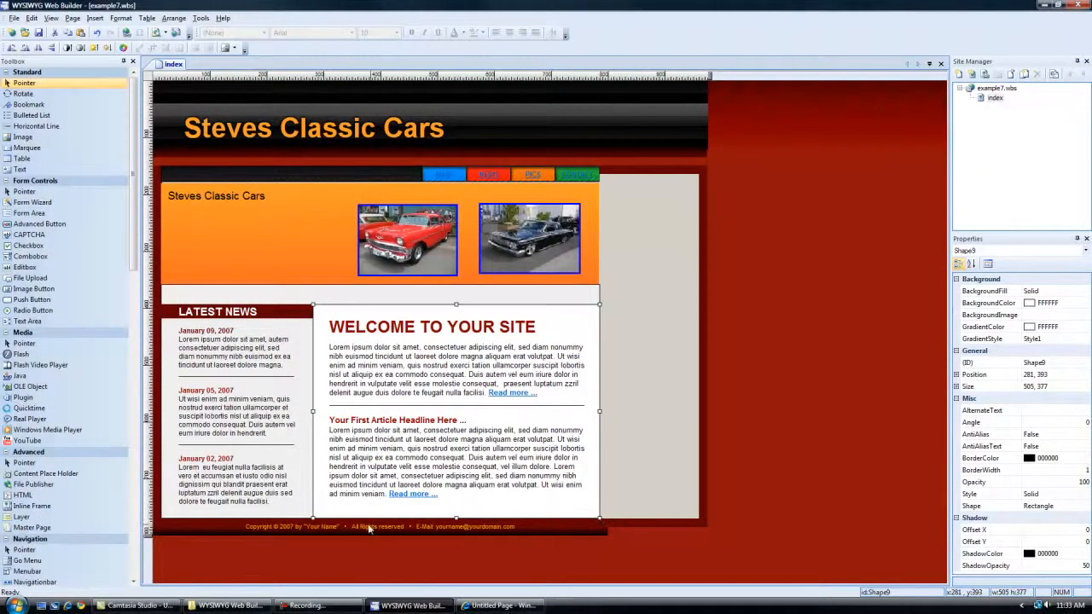
{"action": "left_click", "coordinate": [226, 533]}
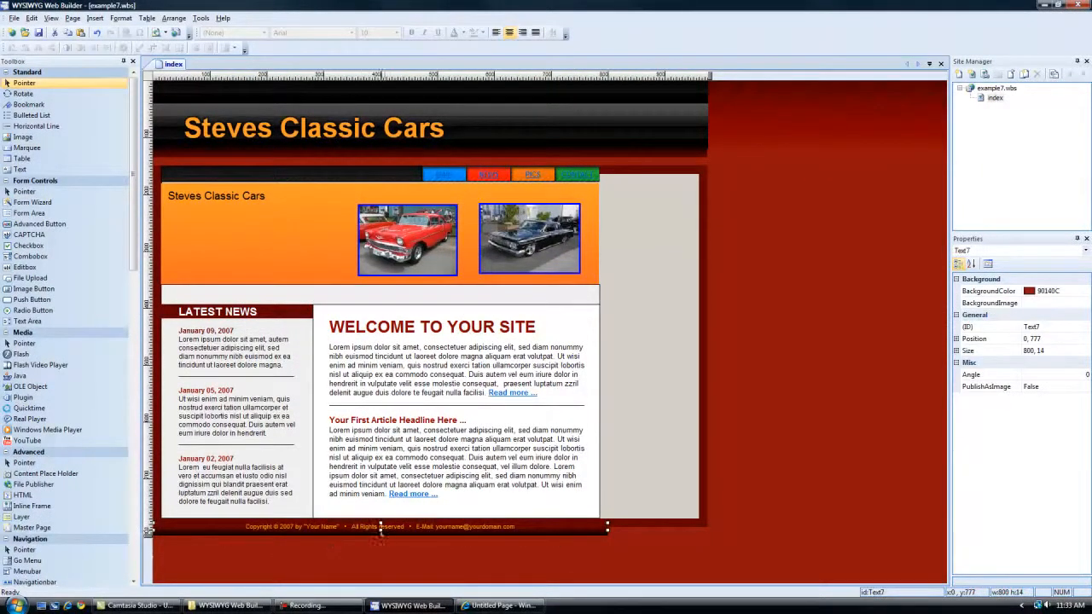
{"action": "left_click_drag", "start_coordinate": [384, 529], "coordinate": [386, 497]}
{"action": "left_click", "coordinate": [368, 523]}
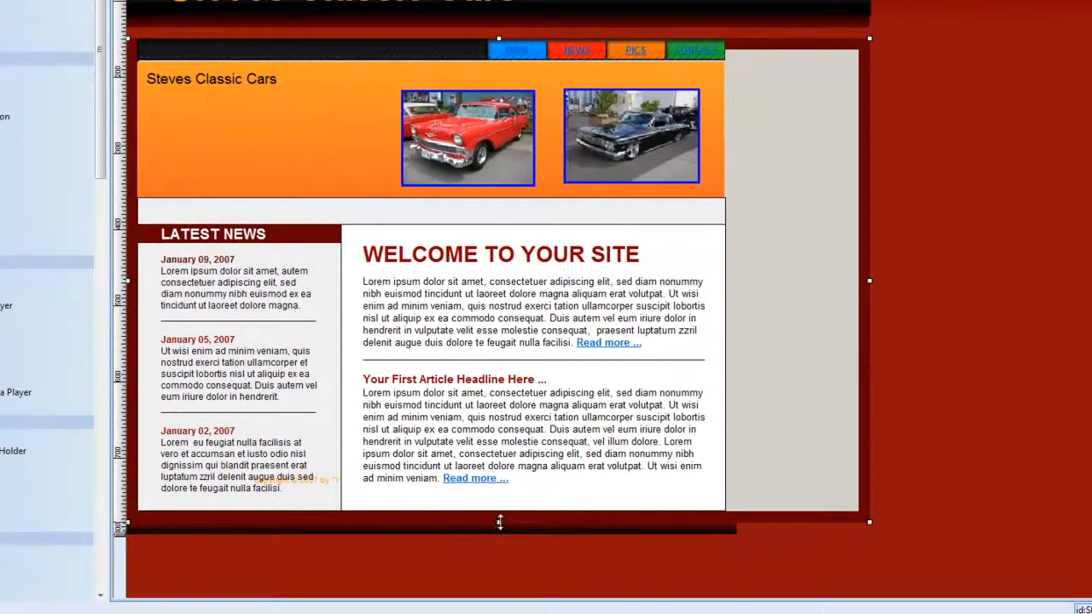
{"action": "left_click_drag", "start_coordinate": [500, 522], "coordinate": [499, 589]}
Move the dark footer bar down into the extended part of the background frame.
{"action": "double_click", "coordinate": [482, 534]}
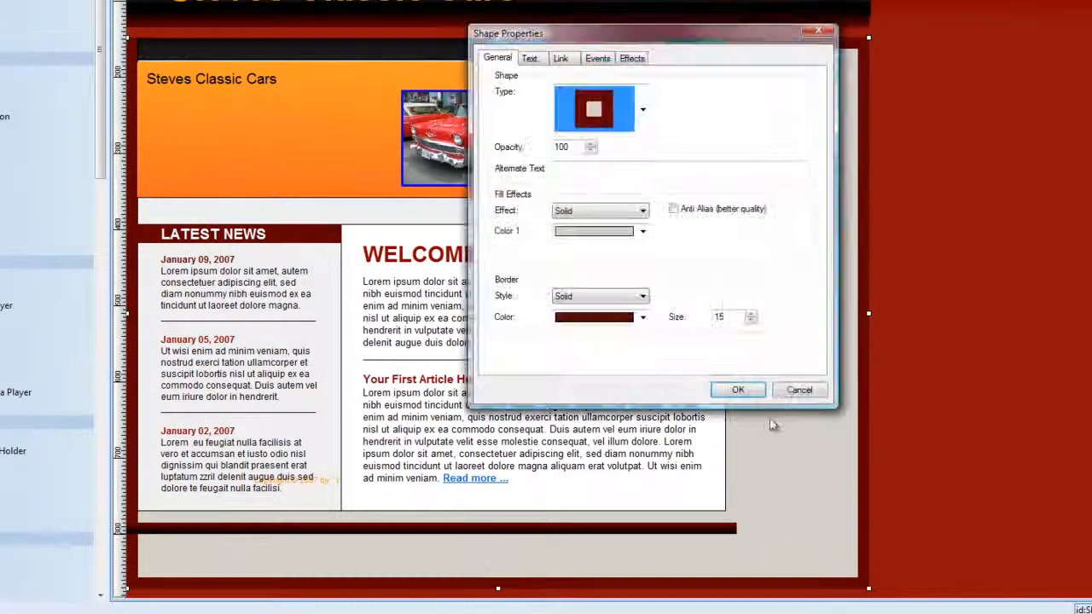
{"action": "left_click", "coordinate": [785, 386]}
{"action": "left_click_drag", "start_coordinate": [510, 529], "coordinate": [542, 565]}
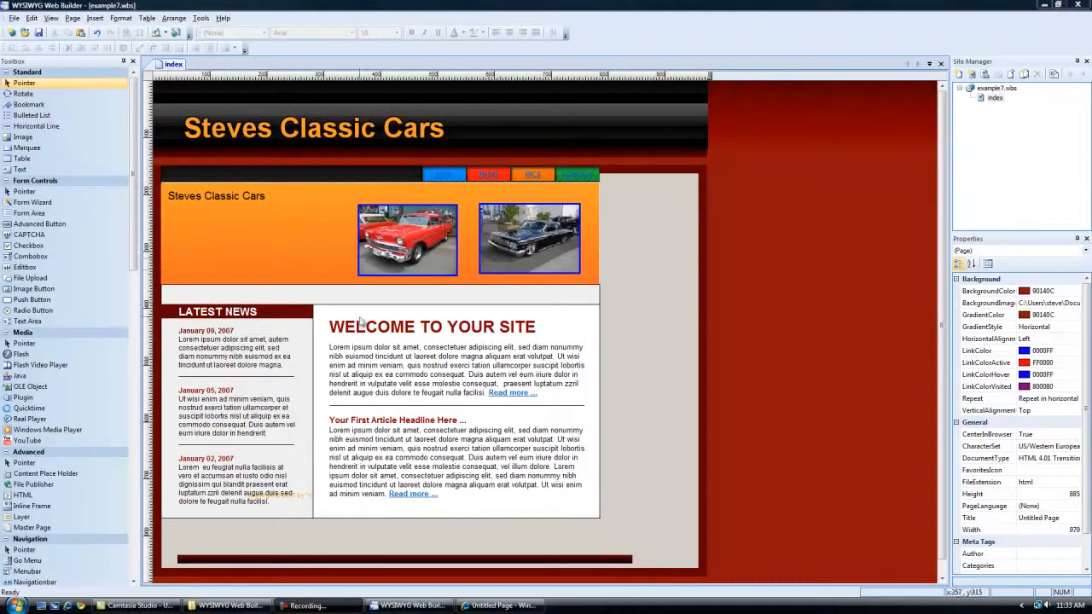
Delete the placeholder article text below the "WELCOME TO YOUR SITE" heading.
{"action": "left_click", "coordinate": [427, 336]}
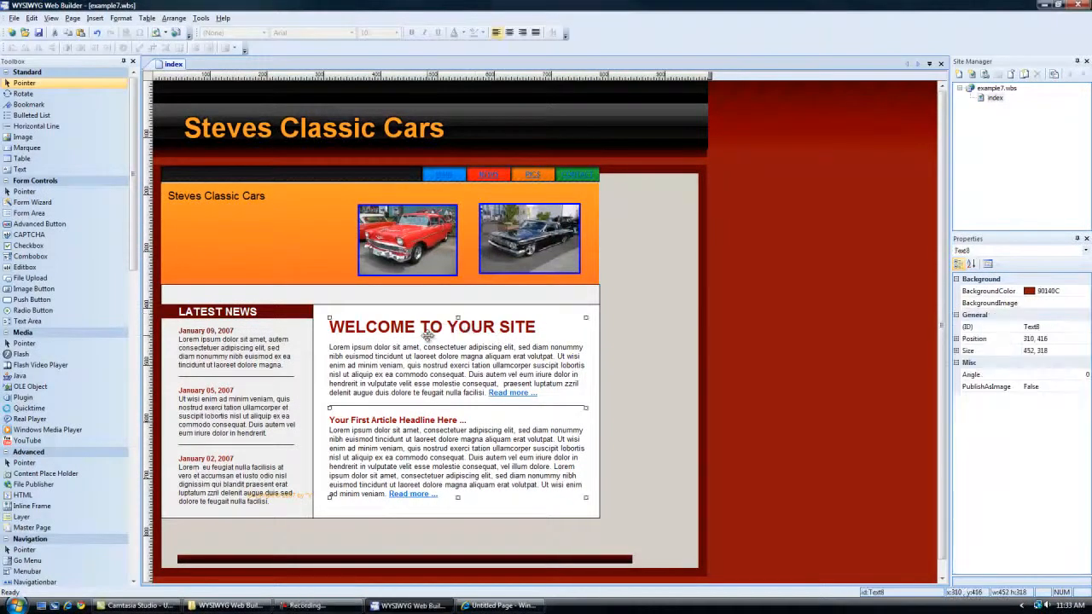
{"action": "double_click", "coordinate": [468, 482]}
{"action": "left_click_drag", "start_coordinate": [468, 493], "coordinate": [327, 343]}
{"action": "key", "text": "Delete"}
Delete the placeholder news entries in the sidebar from the first entry's body text downward.
{"action": "left_click", "coordinate": [237, 347]}
{"action": "double_click", "coordinate": [237, 346]}
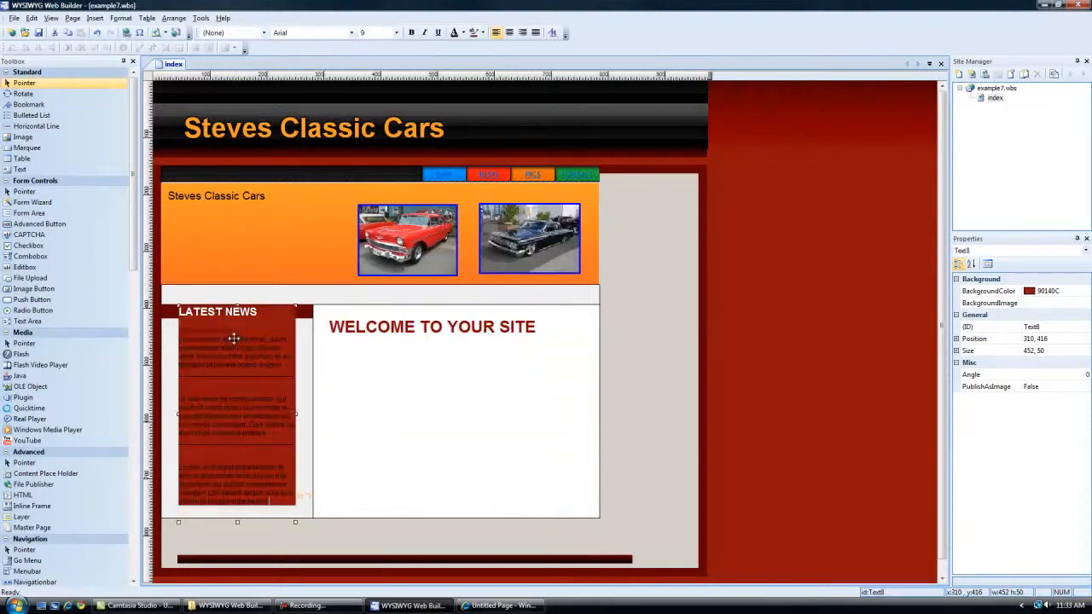
{"action": "left_click_drag", "start_coordinate": [271, 501], "coordinate": [196, 346]}
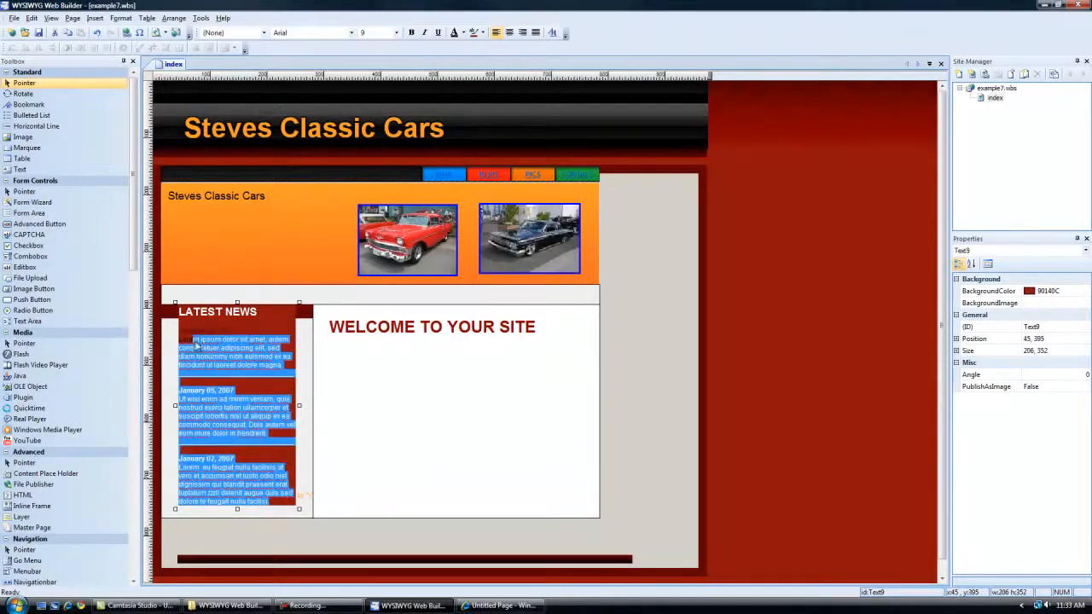
{"action": "key", "text": "Delete"}
Replace the sidebar heading "LATEST NEWS" with "Old Cars".
{"action": "double_click", "coordinate": [196, 314]}
{"action": "left_click", "coordinate": [264, 317], "text": "shift"}
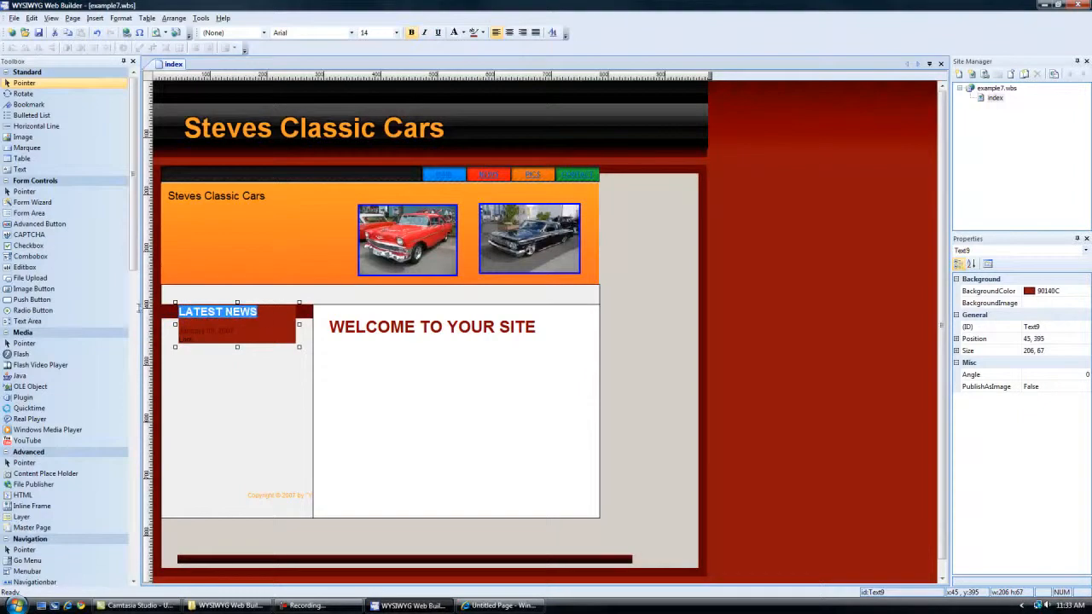
{"action": "type", "text": "N"}
{"action": "key", "text": "BackSpace"}
{"action": "type", "text": "Old Cars"}
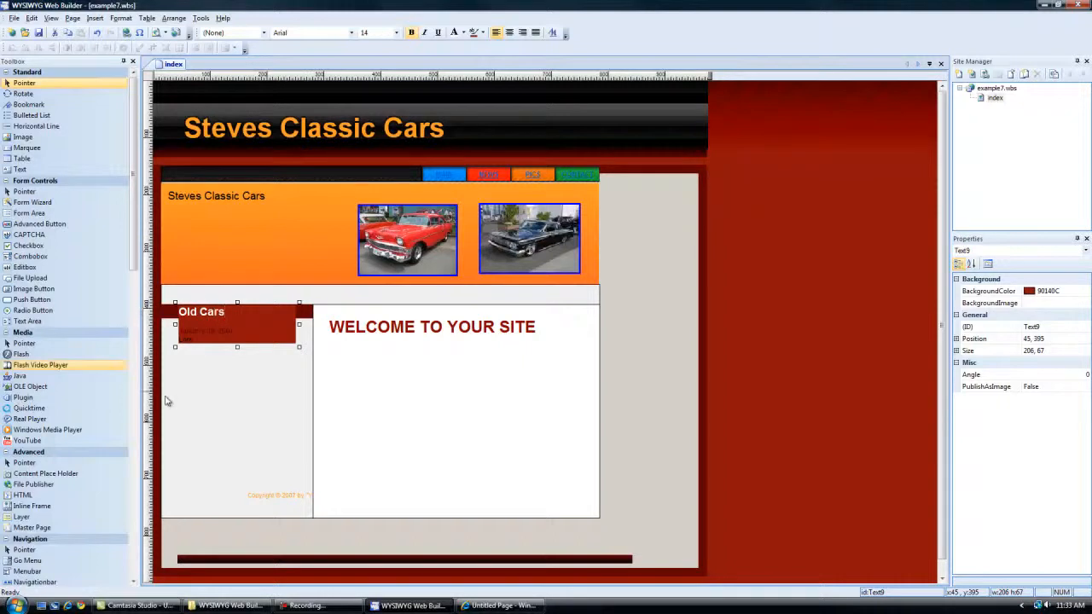
{"action": "left_click", "coordinate": [256, 401]}
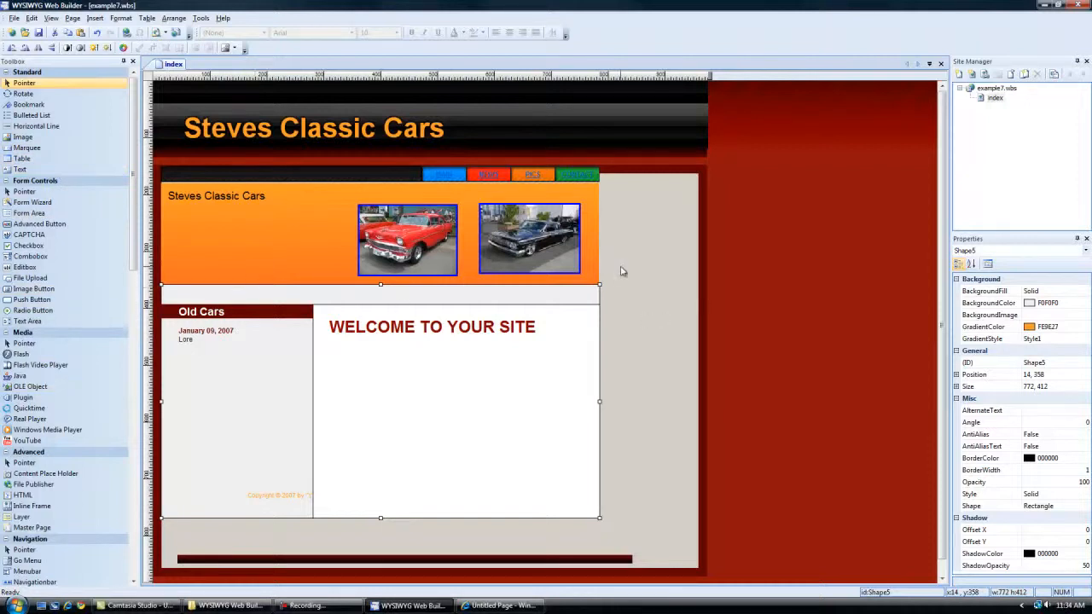
Widen the orange banner to the background frame's right inner edge.
{"action": "left_click", "coordinate": [593, 222]}
{"action": "left_click_drag", "start_coordinate": [599, 233], "coordinate": [697, 229]}
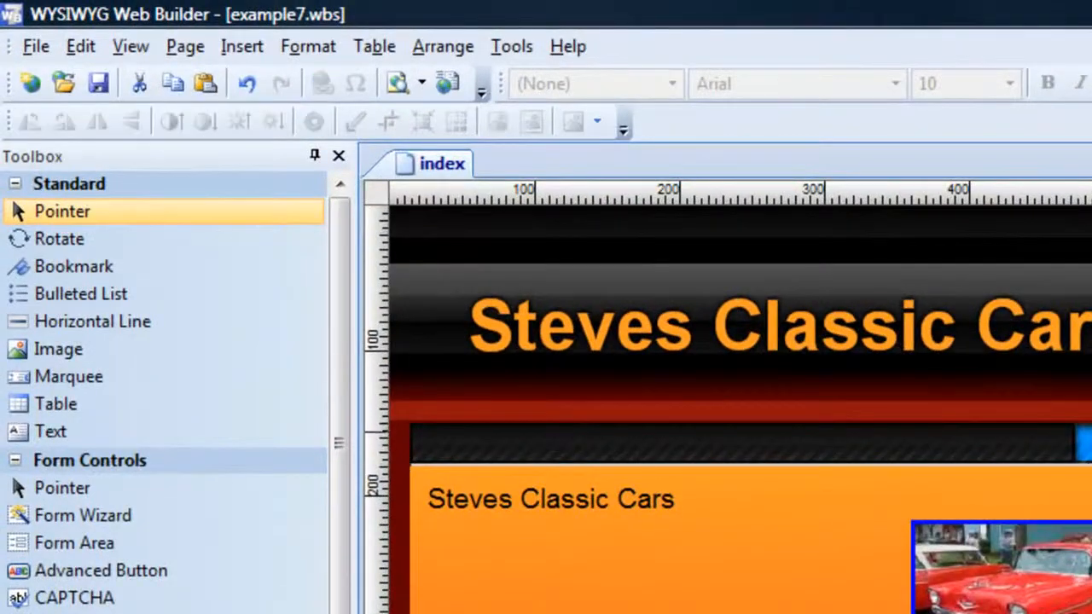
Delete the four coloured menu buttons with their link texts and widen the dark menu bar to about 947 px, reaching the frame's right edge.
{"action": "left_click", "coordinate": [1083, 443]}
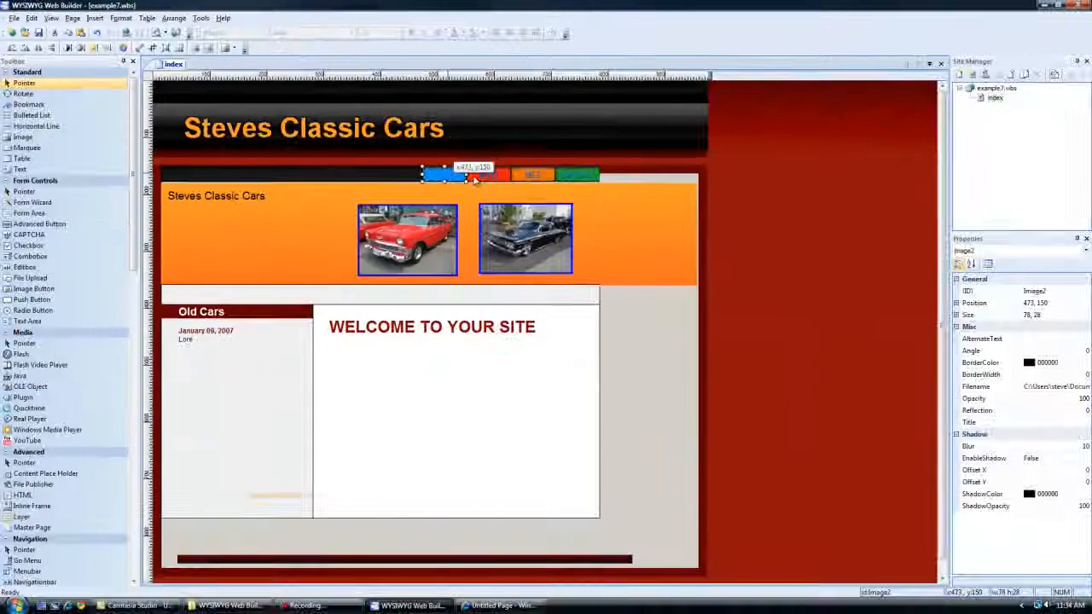
{"action": "key", "text": "Delete"}
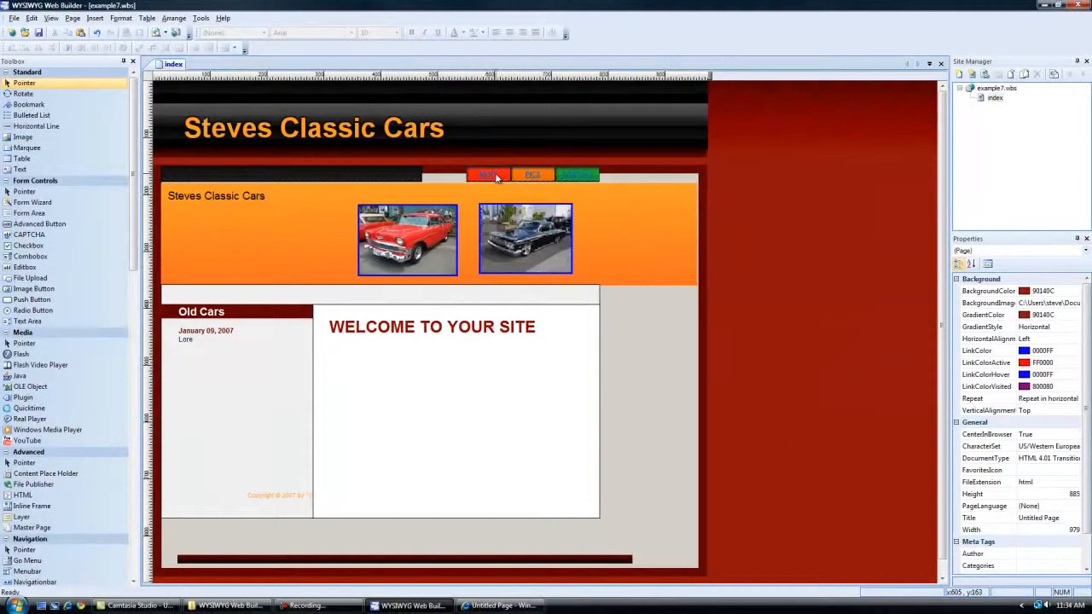
{"action": "left_click", "coordinate": [489, 175]}
{"action": "key", "text": "Delete"}
{"action": "left_click", "coordinate": [507, 178]}
{"action": "key", "text": "Delete"}
{"action": "left_click", "coordinate": [529, 179]}
{"action": "key", "text": "Delete"}
{"action": "left_click", "coordinate": [539, 180]}
{"action": "key", "text": "Delete"}
{"action": "left_click", "coordinate": [576, 178]}
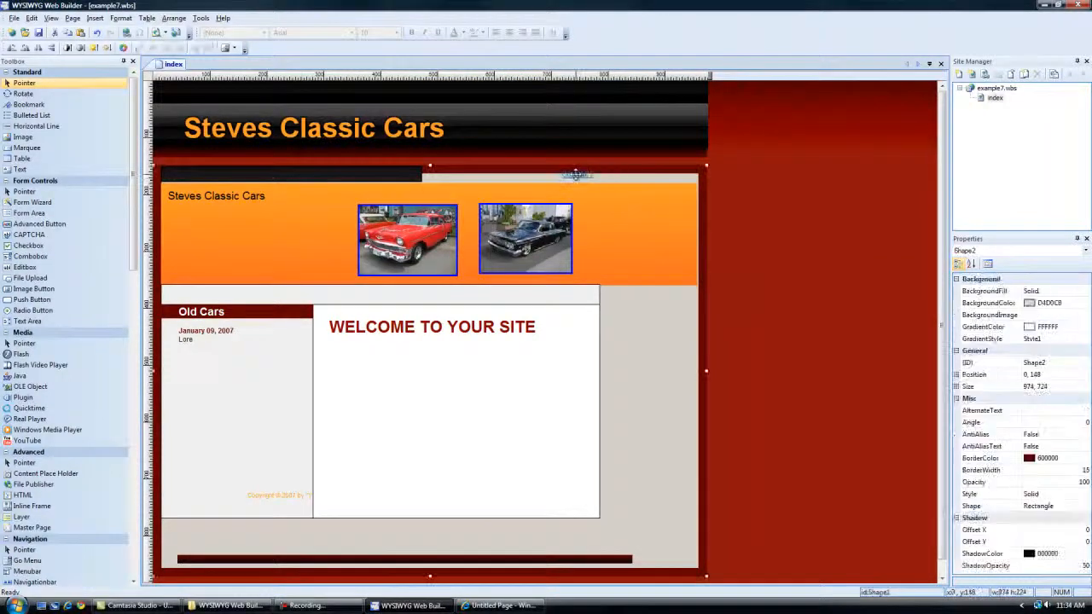
{"action": "left_click", "coordinate": [580, 178]}
{"action": "key", "text": "Delete"}
{"action": "left_click", "coordinate": [418, 174]}
{"action": "left_click_drag", "start_coordinate": [422, 174], "coordinate": [700, 174]}
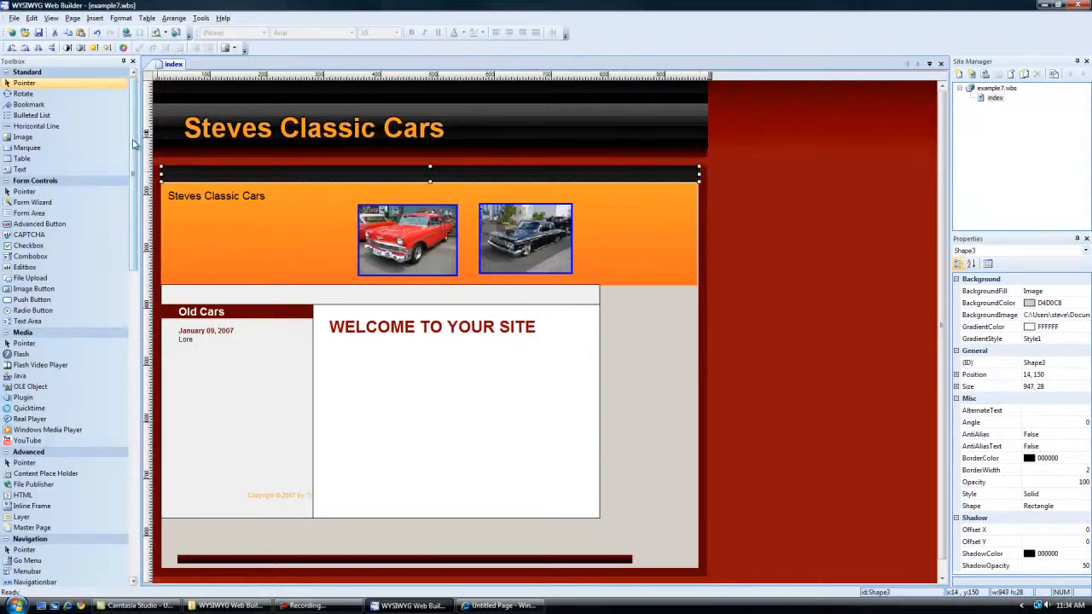
Insert a navigation bar over the dark menu bar below the site title.
{"action": "left_click_drag", "start_coordinate": [133, 142], "coordinate": [128, 222]}
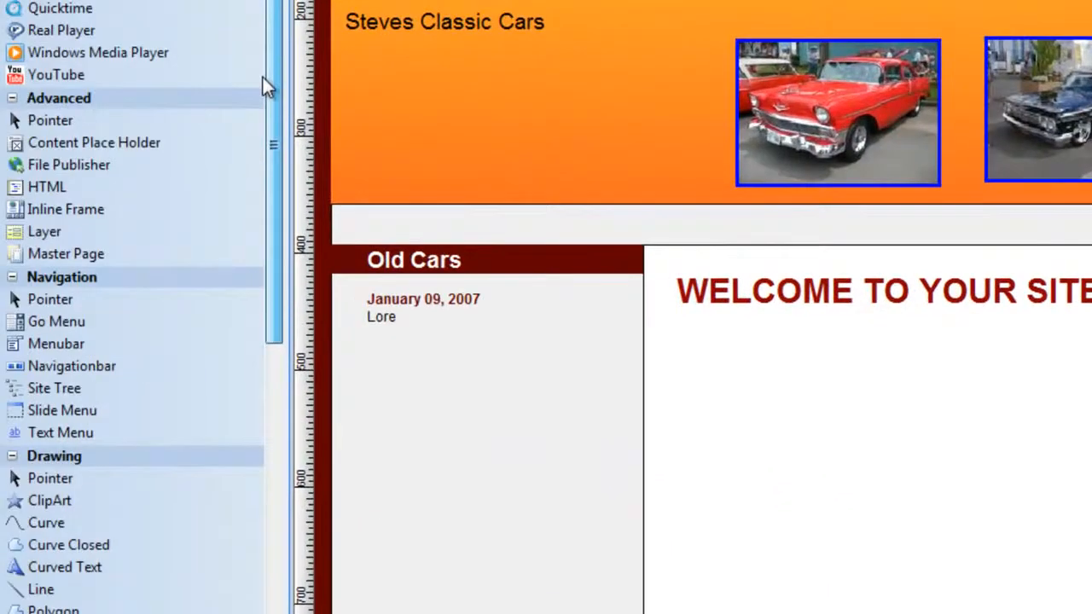
{"action": "scroll", "coordinate": [263, 85], "scroll_direction": "down", "scroll_amount": 1}
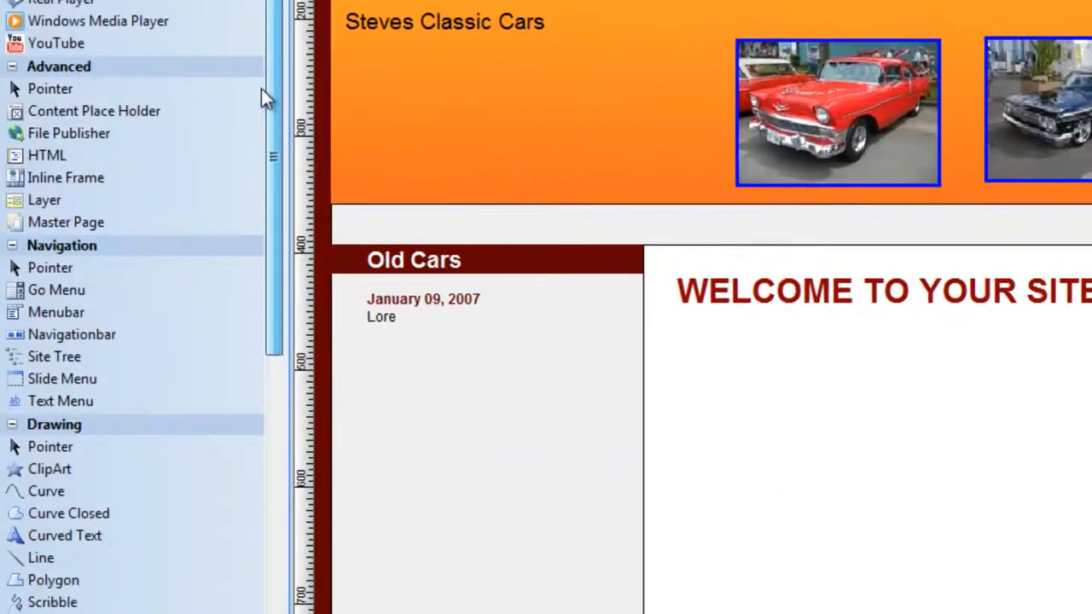
{"action": "left_click", "coordinate": [71, 334]}
{"action": "left_click_drag", "start_coordinate": [222, 156], "coordinate": [418, 192]}
Colorize the navigation bar's normal button image dark red and its hover image teal.
{"action": "double_click", "coordinate": [311, 202]}
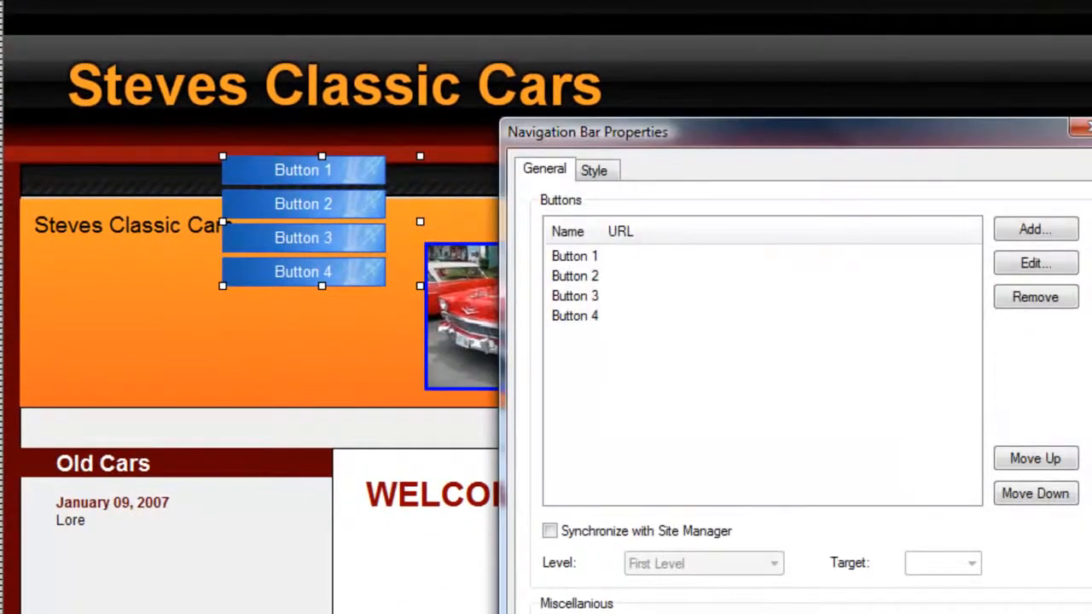
{"action": "left_click", "coordinate": [569, 529]}
{"action": "left_click", "coordinate": [560, 566]}
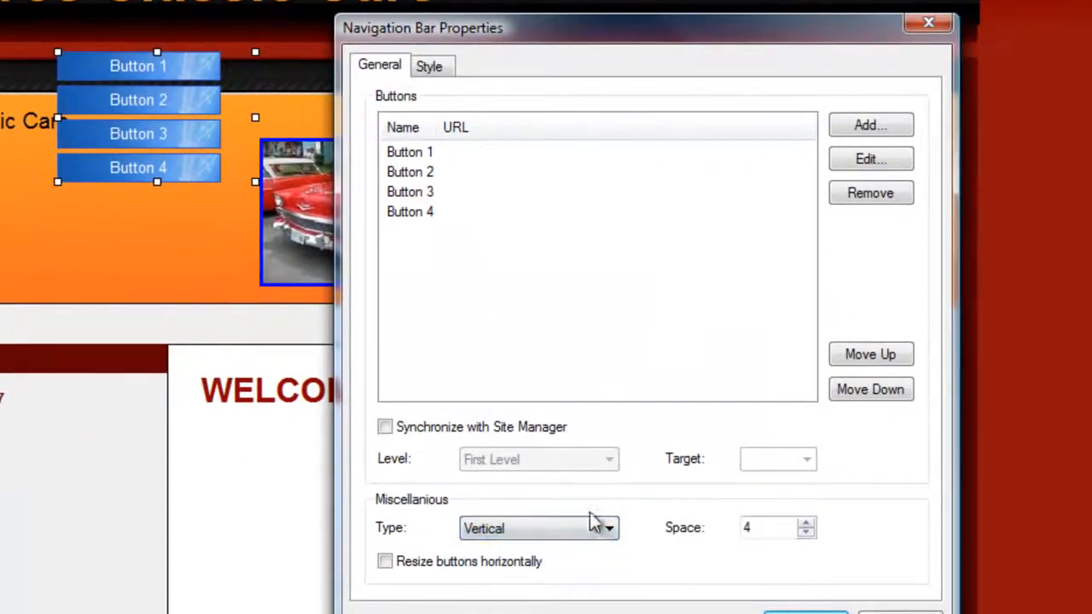
{"action": "left_click", "coordinate": [431, 70]}
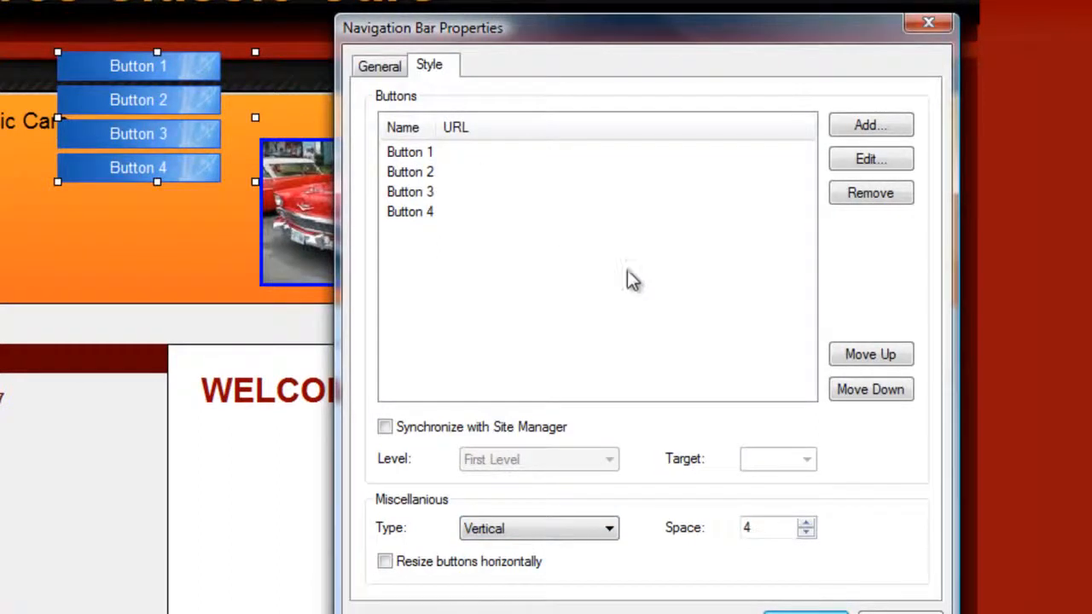
{"action": "left_click", "coordinate": [624, 274]}
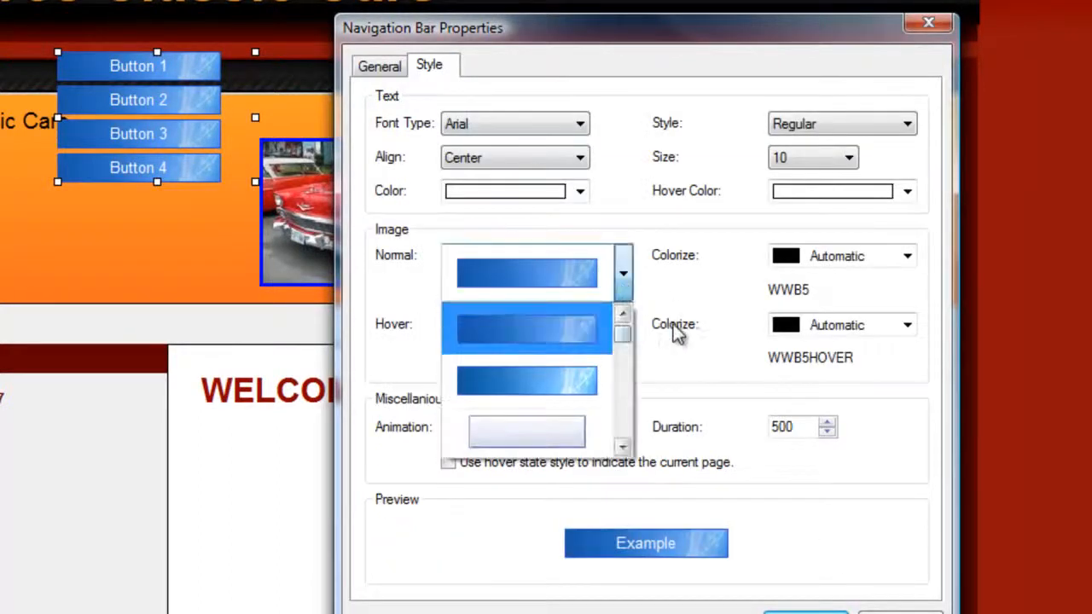
{"action": "left_click", "coordinate": [909, 256]}
{"action": "left_click", "coordinate": [910, 258]}
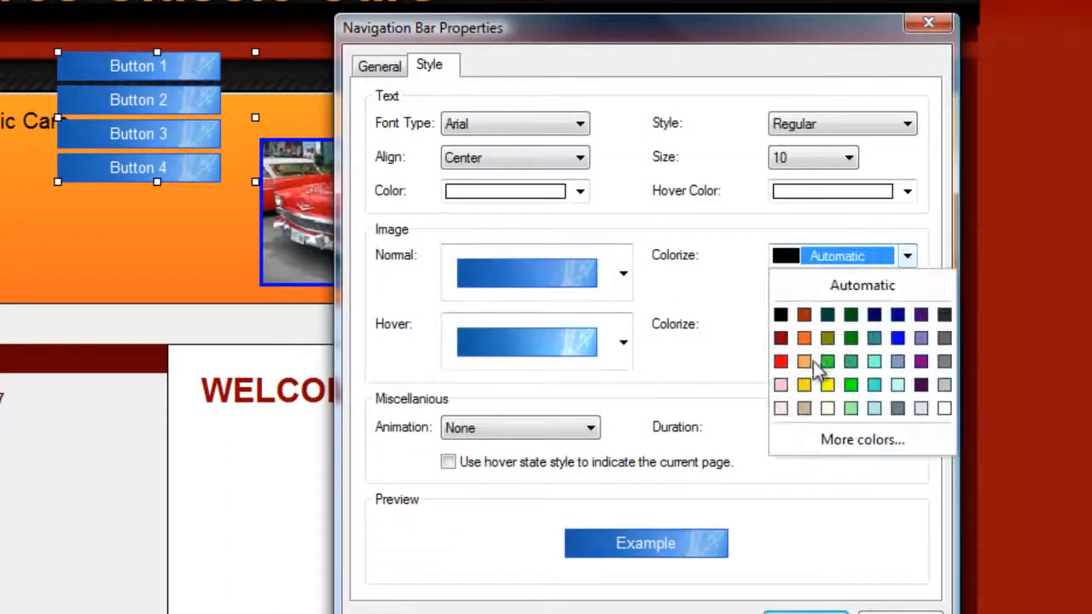
{"action": "left_click", "coordinate": [781, 338]}
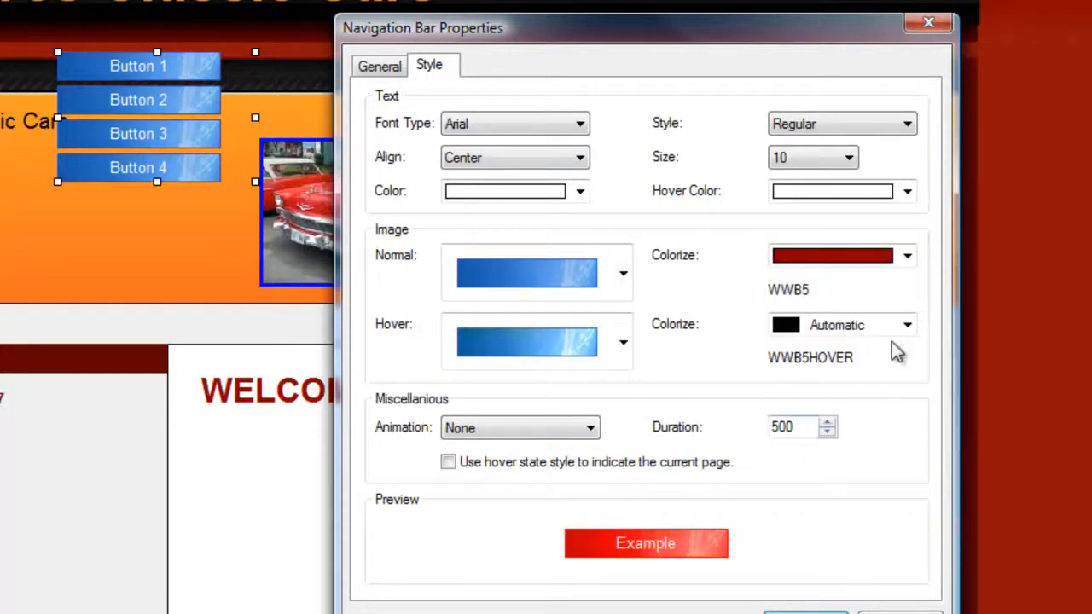
{"action": "left_click", "coordinate": [908, 325]}
{"action": "left_click", "coordinate": [873, 408]}
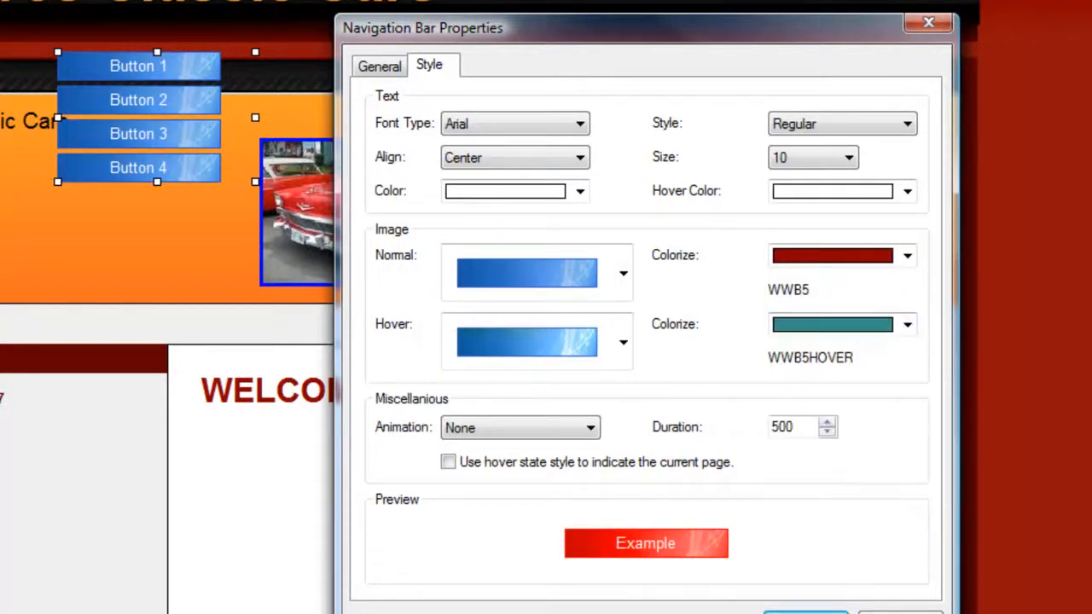
{"action": "left_click", "coordinate": [806, 613]}
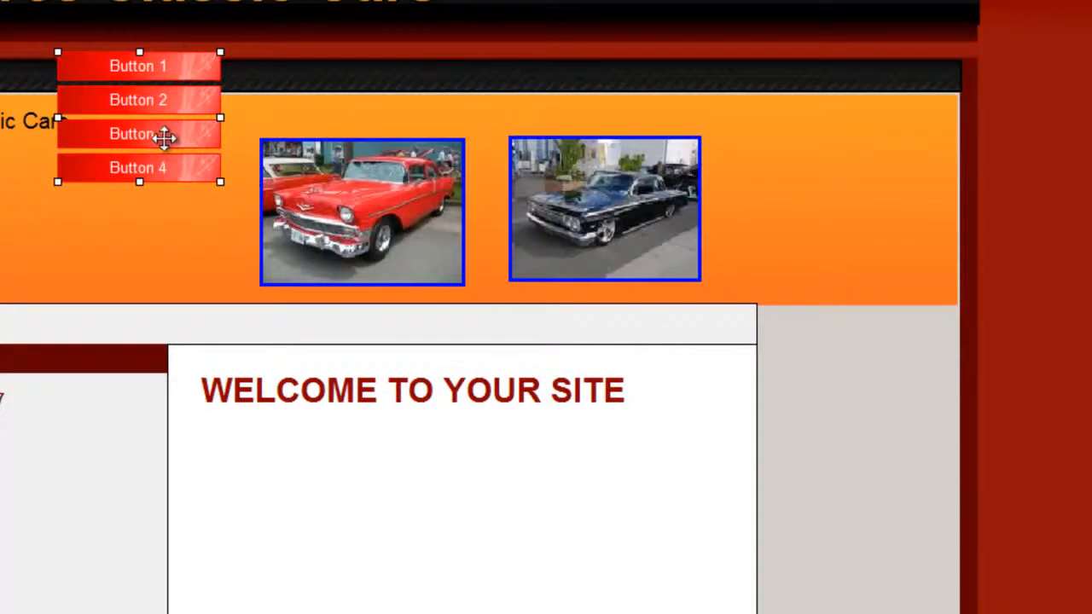
Set the navigation bar's type to Horizontal and move it onto the dark menu bar.
{"action": "double_click", "coordinate": [165, 139]}
{"action": "left_click", "coordinate": [532, 528]}
{"action": "left_click", "coordinate": [529, 549]}
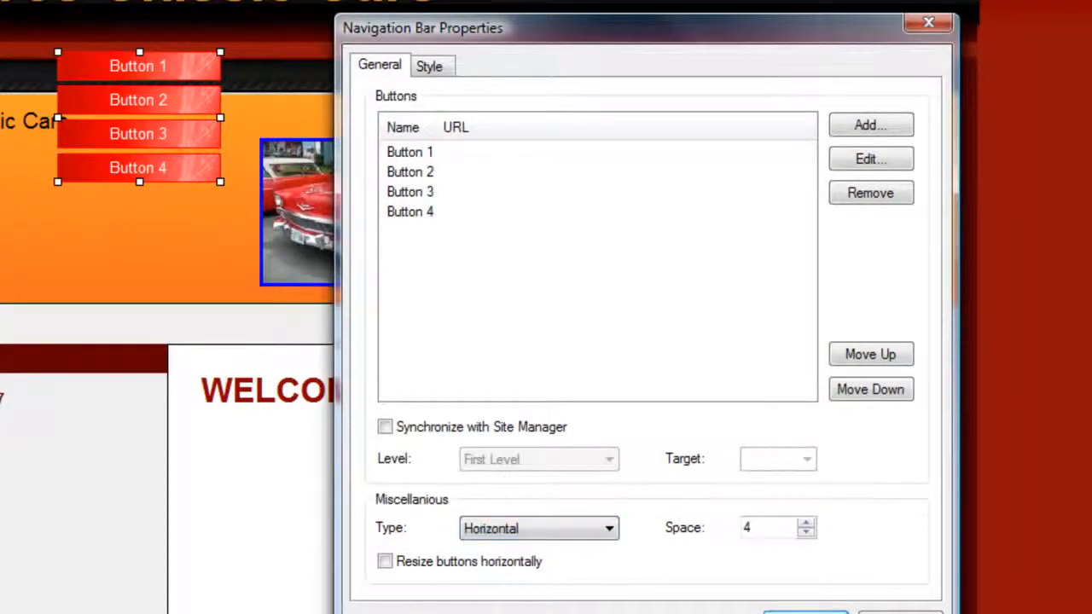
{"action": "left_click", "coordinate": [806, 613]}
{"action": "left_click_drag", "start_coordinate": [272, 77], "coordinate": [328, 75]}
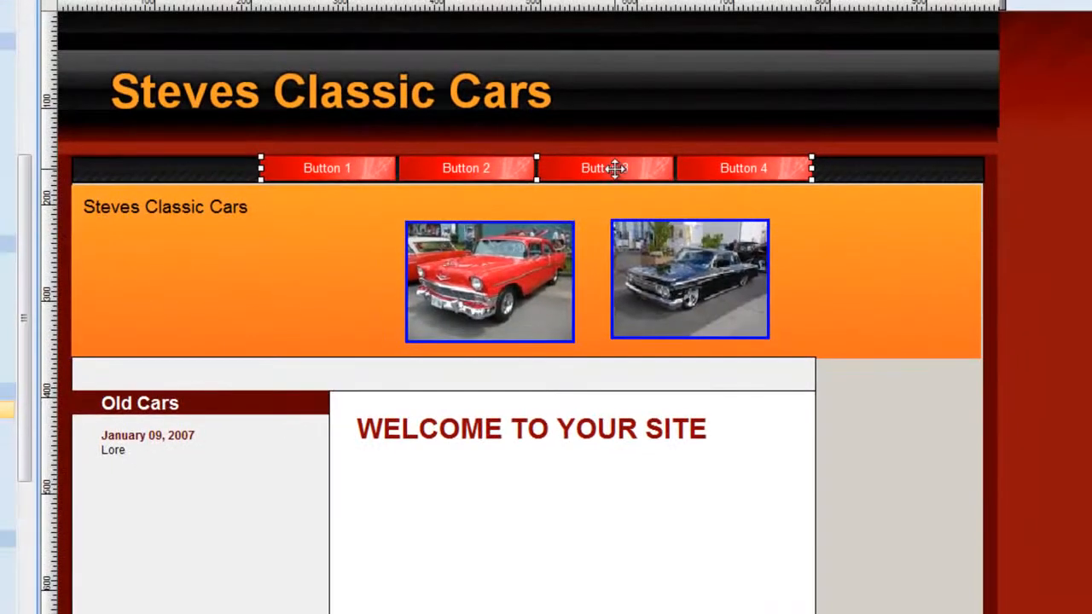
Rename the navigation bar's first two buttons as "Page 1" and "Page 2".
{"action": "double_click", "coordinate": [616, 168]}
{"action": "left_click", "coordinate": [540, 233]}
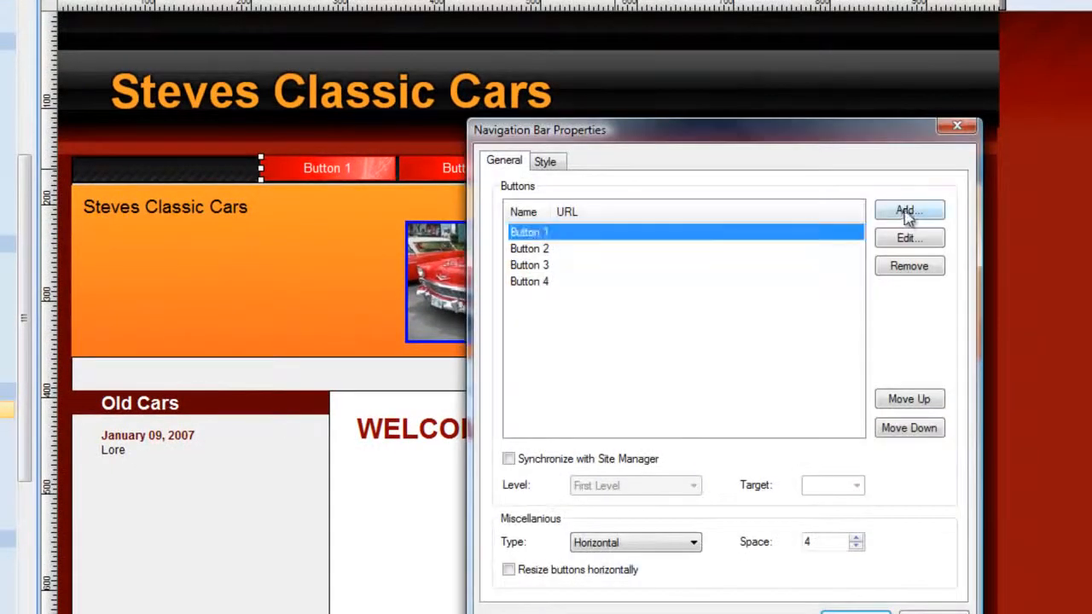
{"action": "left_click", "coordinate": [907, 238]}
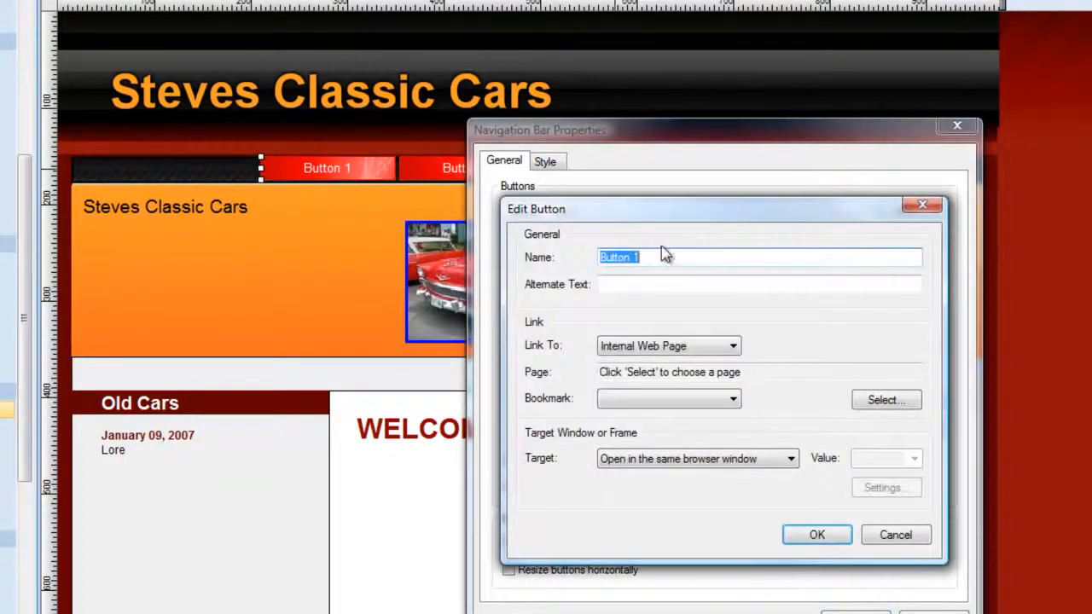
{"action": "type", "text": "Page"}
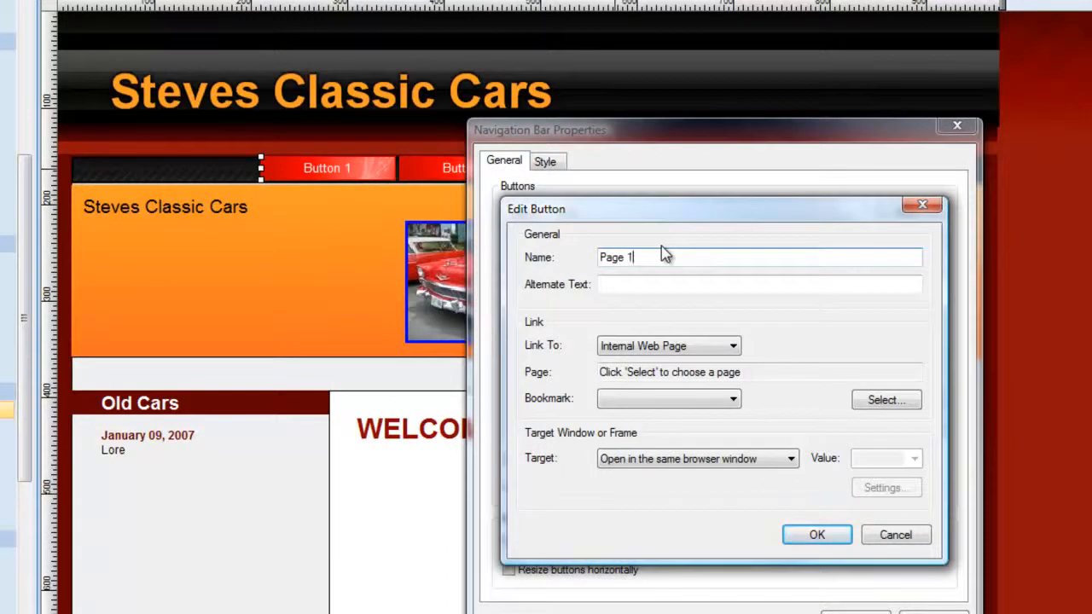
{"action": "left_click", "coordinate": [817, 535]}
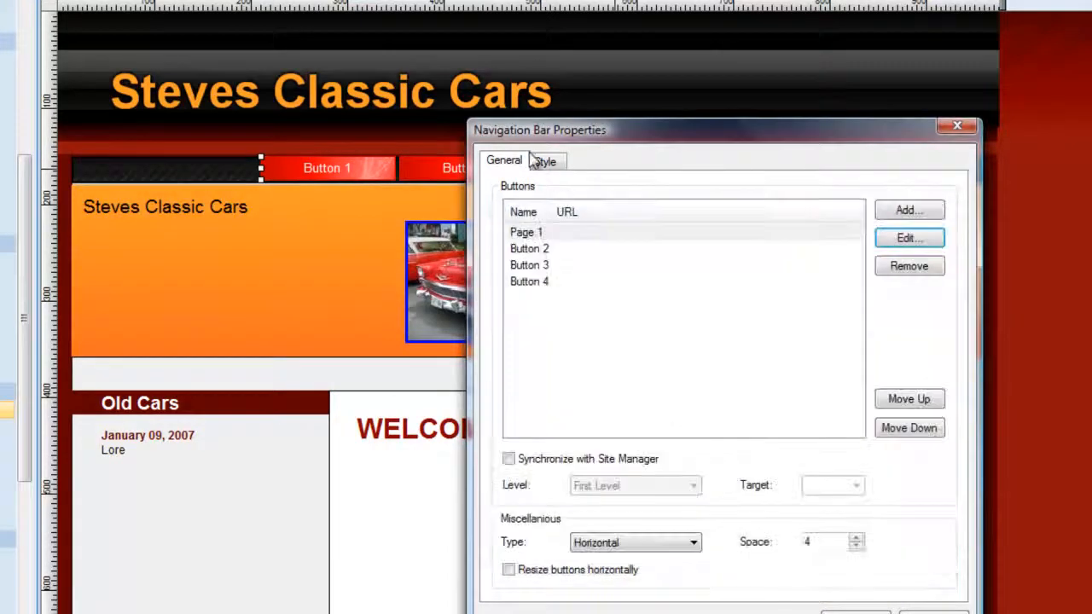
{"action": "double_click", "coordinate": [537, 250]}
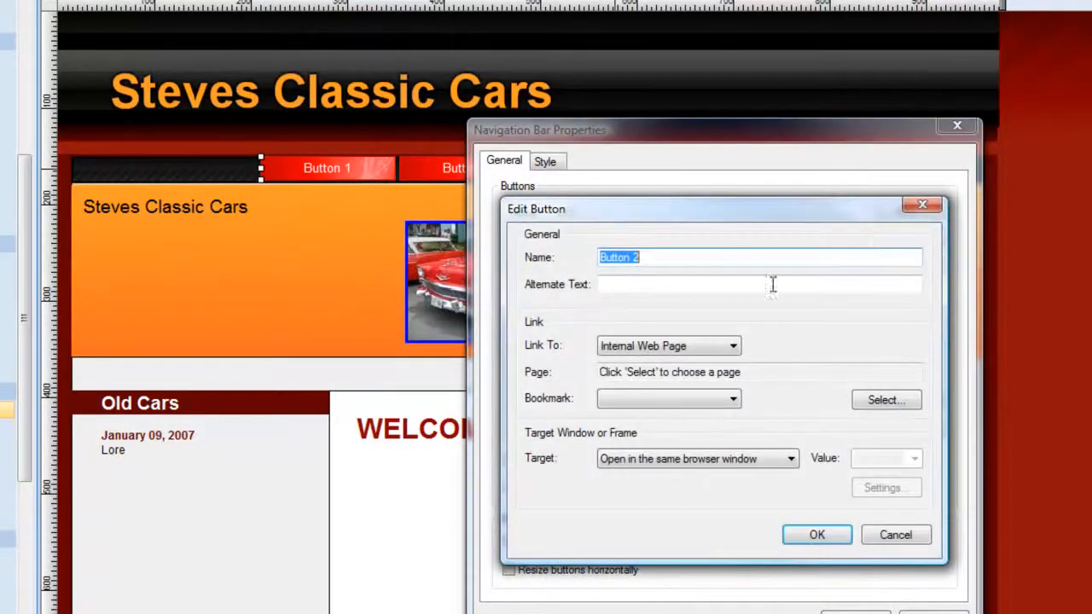
{"action": "type", "text": "Page"}
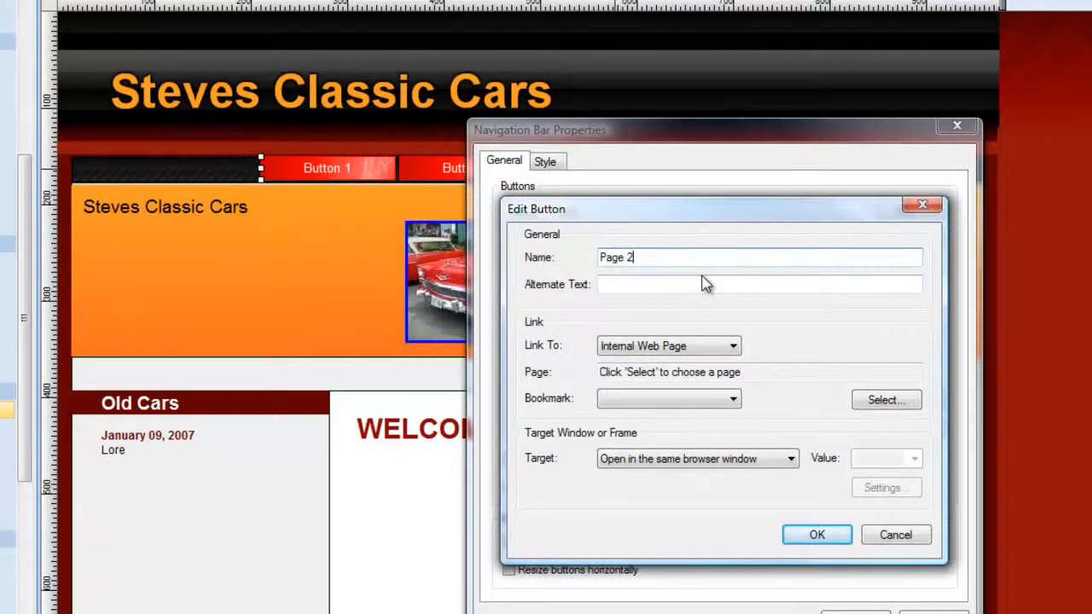
{"action": "left_click", "coordinate": [817, 535]}
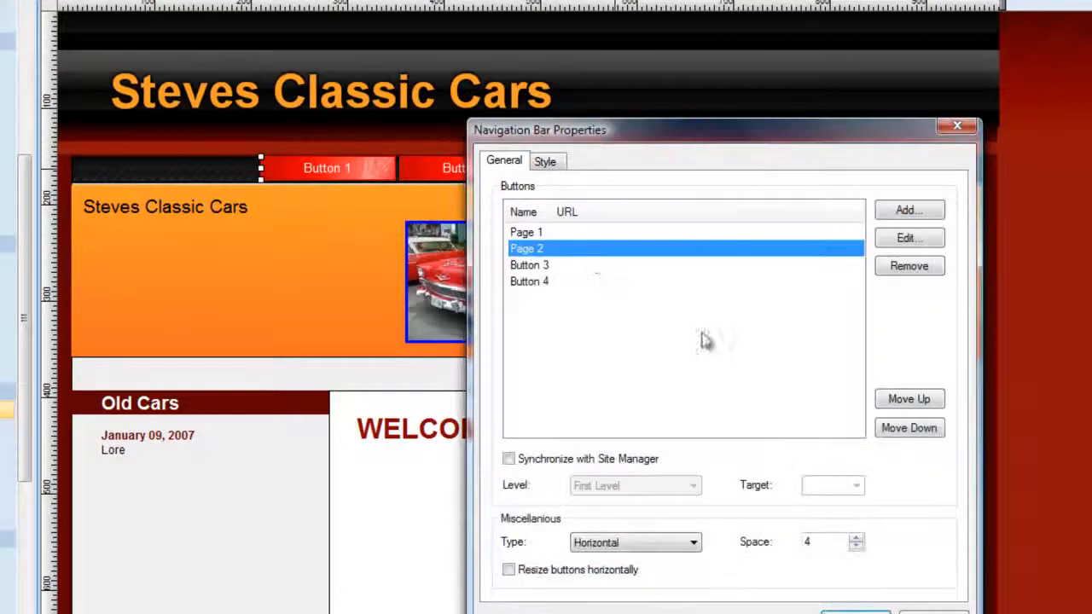
Rename the navigation bar's third button as "Images" and apply the new names.
{"action": "double_click", "coordinate": [561, 271]}
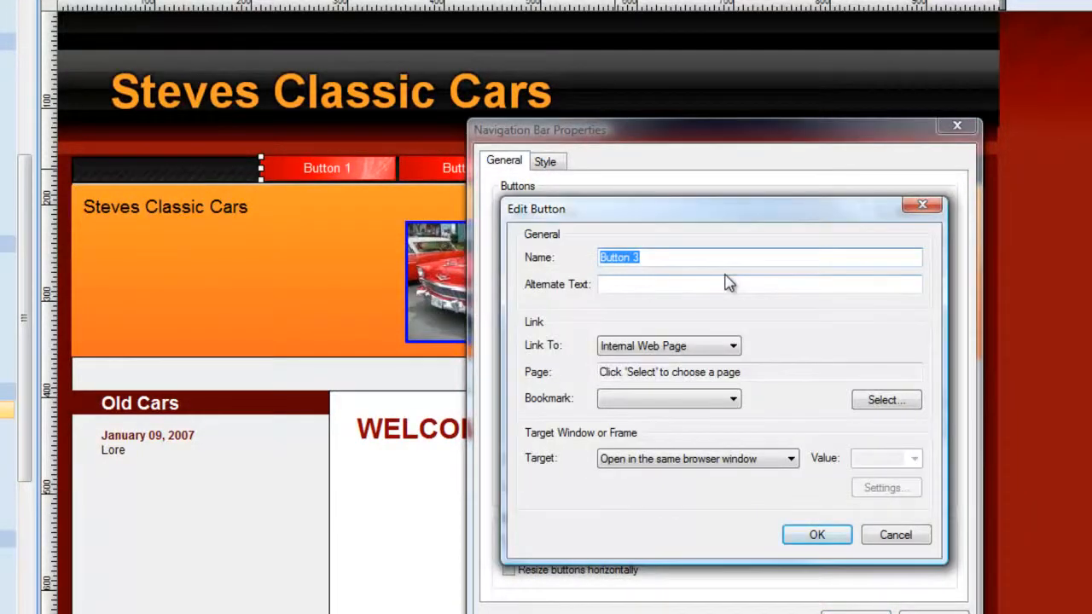
{"action": "type", "text": "Images"}
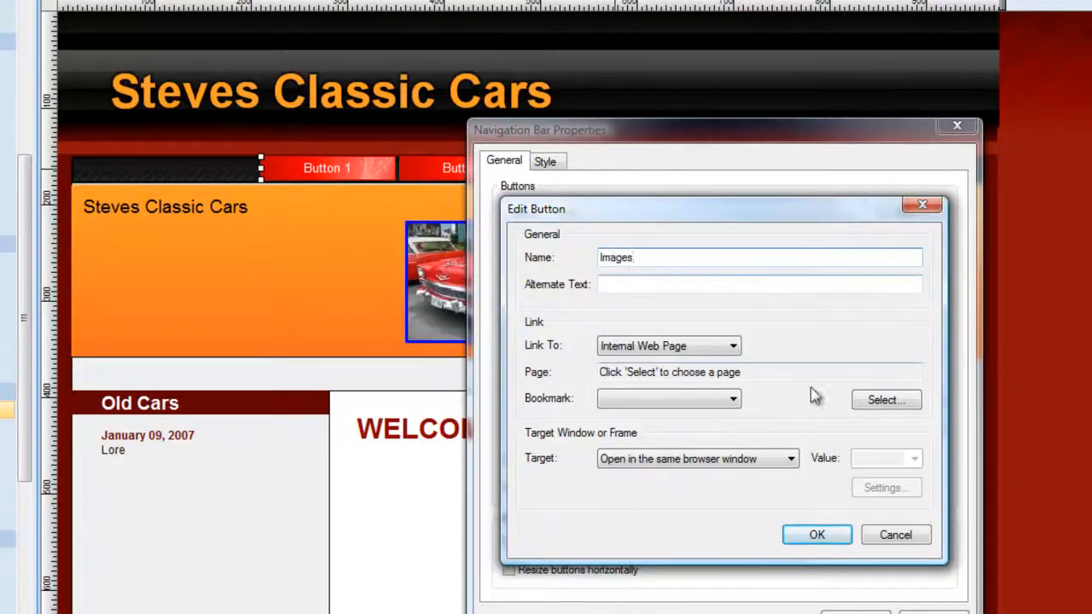
{"action": "left_click", "coordinate": [835, 539]}
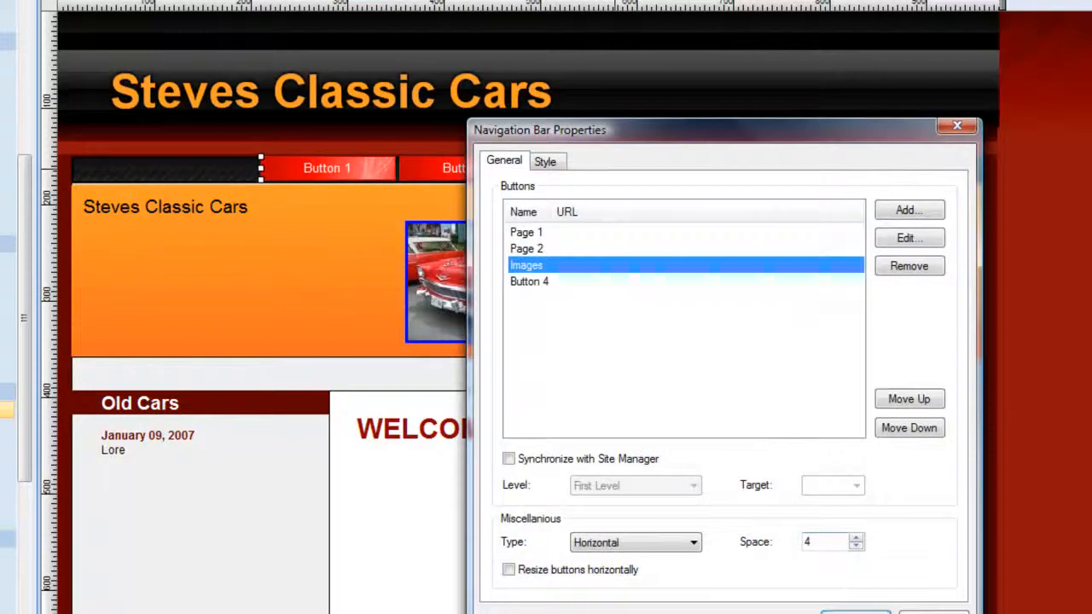
{"action": "left_click", "coordinate": [856, 612]}
Remove Button 4 from the navigation bar and add a new button named "Home".
{"action": "double_click", "coordinate": [702, 168]}
{"action": "left_click", "coordinate": [530, 283]}
{"action": "left_click", "coordinate": [911, 269]}
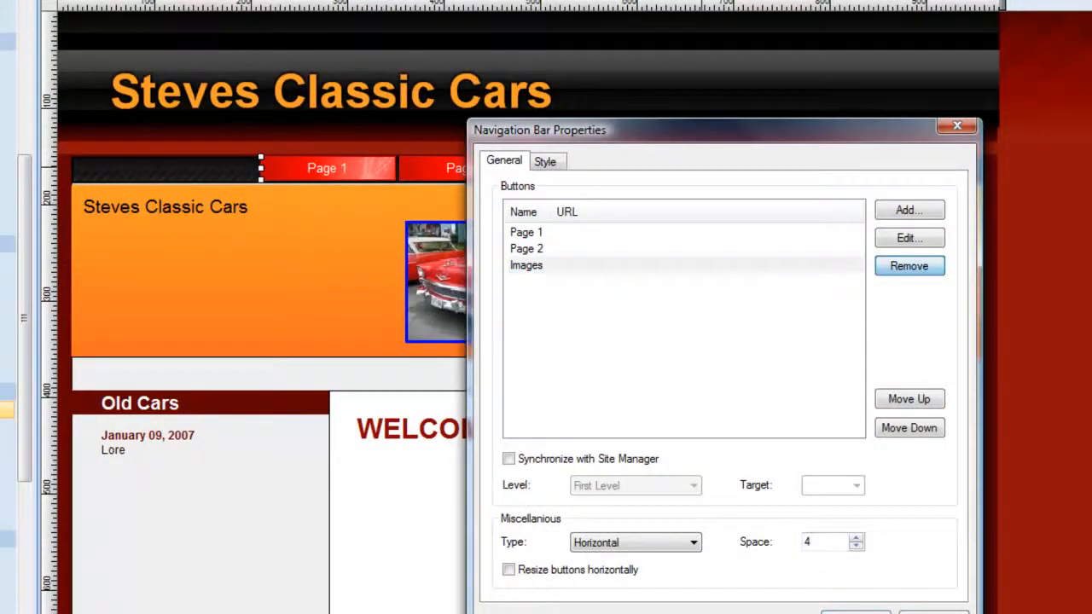
{"action": "left_click", "coordinate": [904, 214]}
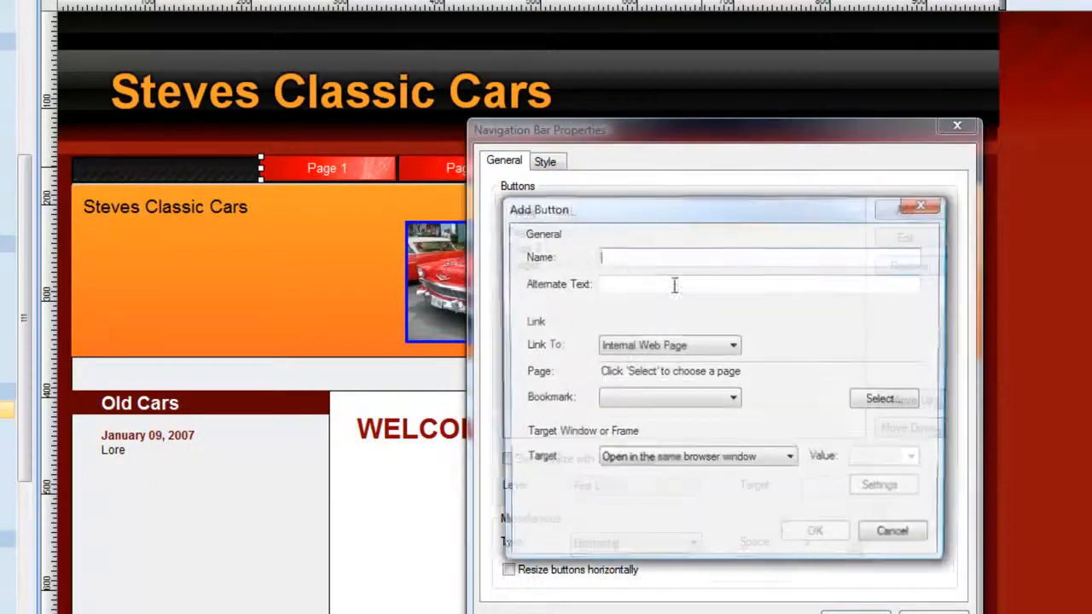
{"action": "type", "text": "Home"}
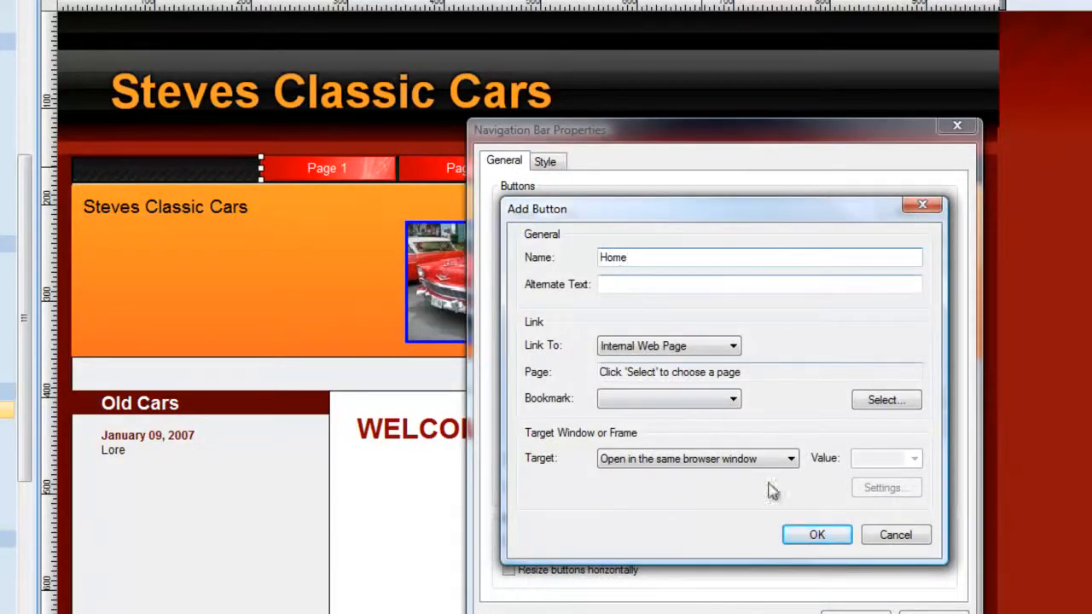
{"action": "left_click", "coordinate": [824, 534]}
Move the Home button to the start of the navigation bar and shift the bar slightly left to about position 196, 152.
{"action": "left_click", "coordinate": [523, 285]}
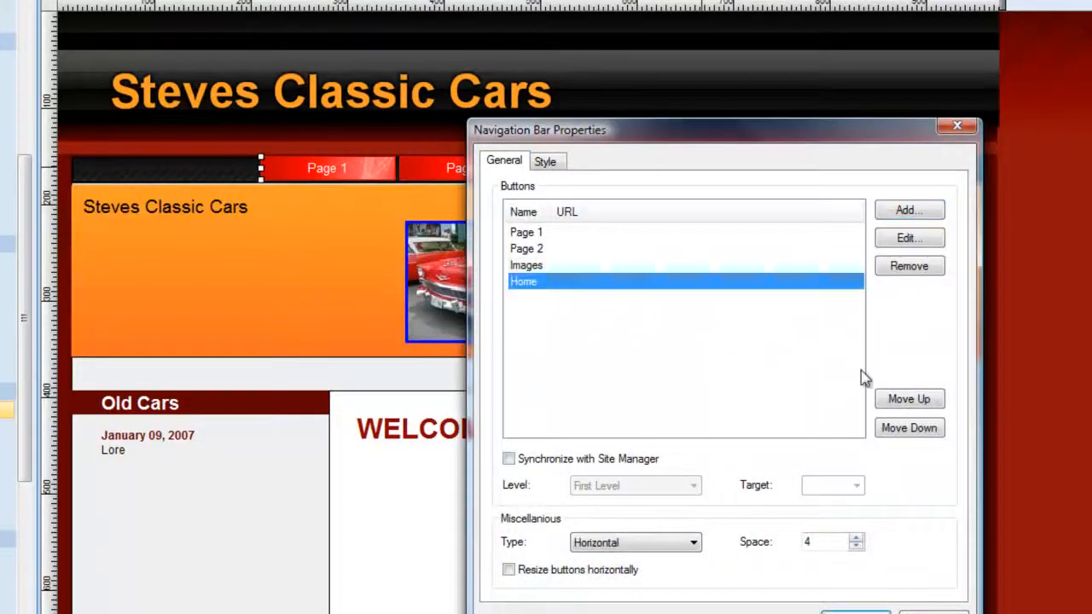
{"action": "left_click", "coordinate": [911, 403]}
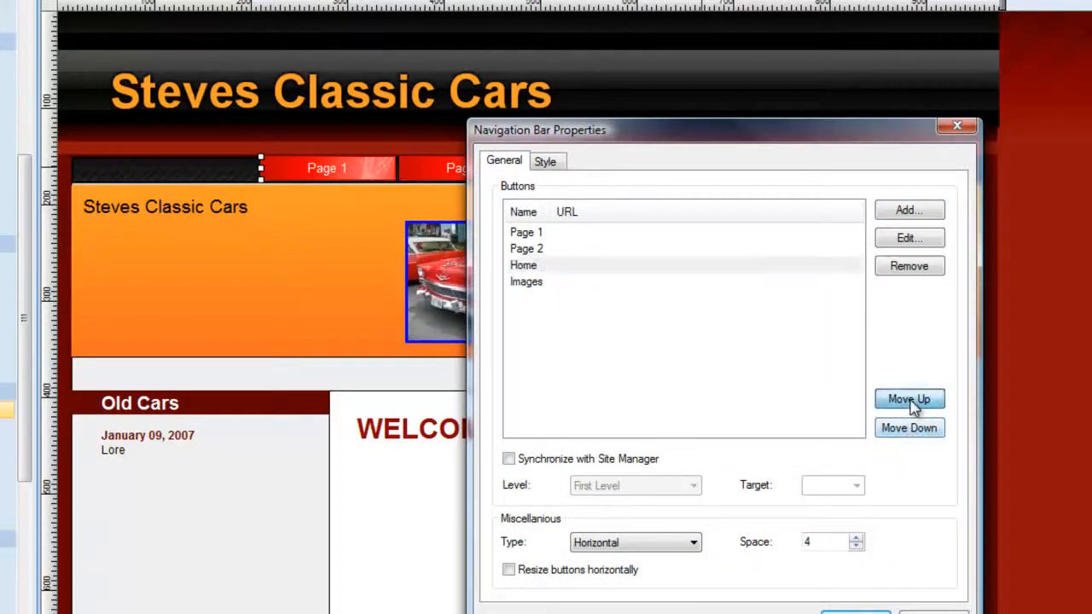
{"action": "left_click", "coordinate": [913, 406]}
{"action": "left_click", "coordinate": [913, 407]}
{"action": "left_click", "coordinate": [841, 611]}
{"action": "left_click_drag", "start_coordinate": [538, 169], "coordinate": [525, 170]}
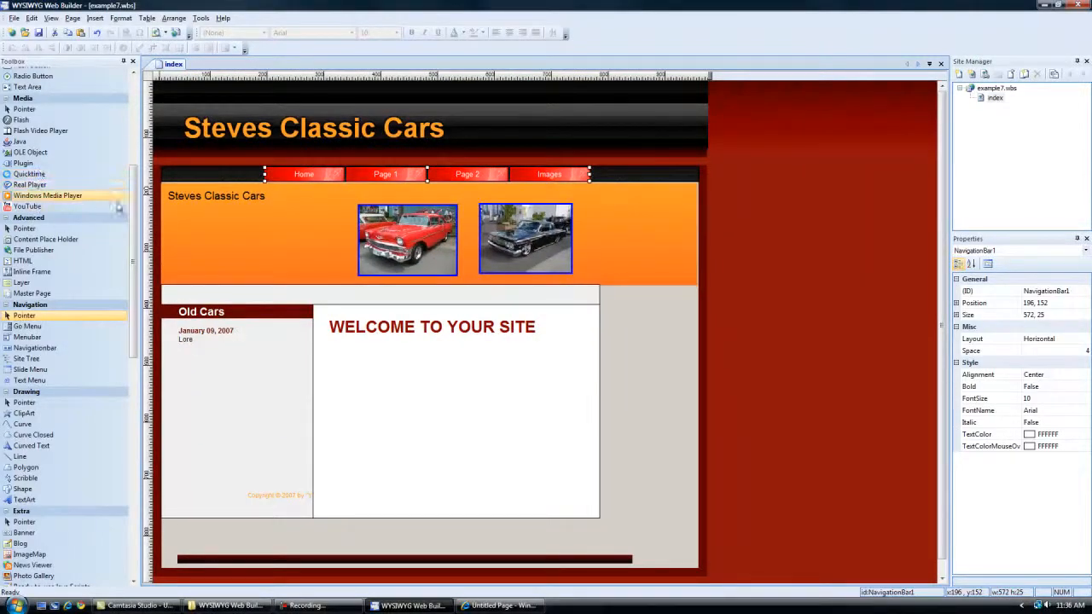
{"action": "left_click_drag", "start_coordinate": [133, 195], "coordinate": [119, 366]}
{"action": "left_click_drag", "start_coordinate": [34, 368], "coordinate": [334, 428]}
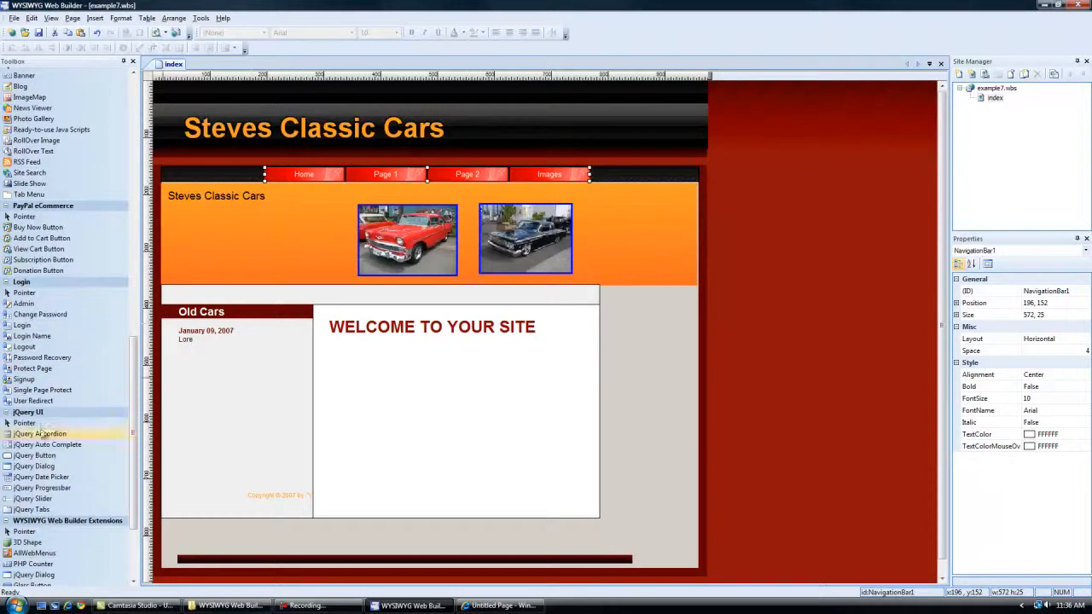
{"action": "left_click_drag", "start_coordinate": [133, 365], "coordinate": [138, 298]}
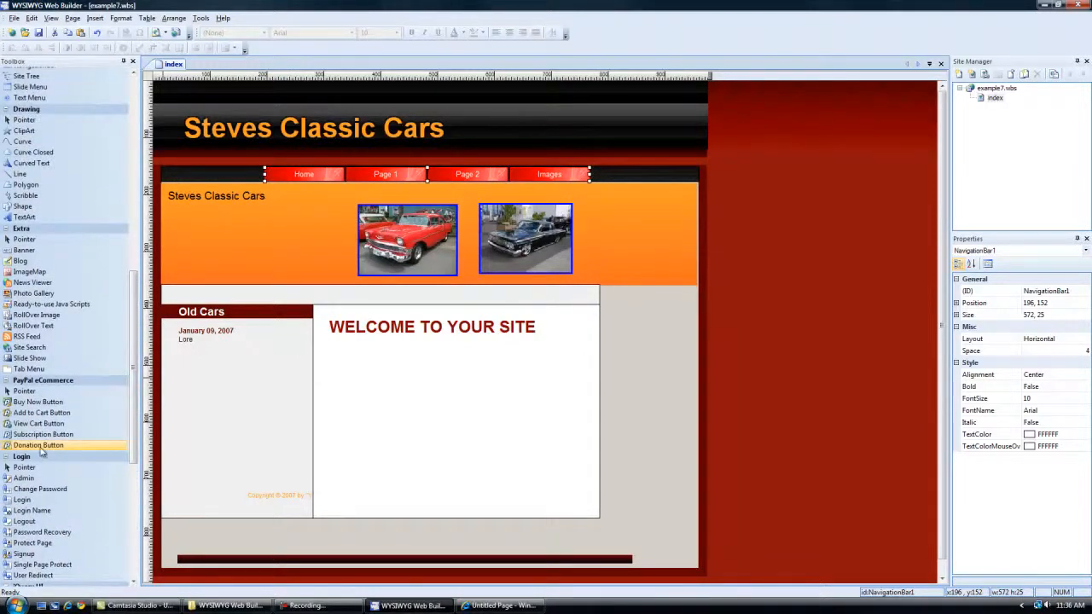
Nudge the navigation bar up to position 196, 151 and deselect it.
{"action": "left_click_drag", "start_coordinate": [537, 168], "coordinate": [532, 173]}
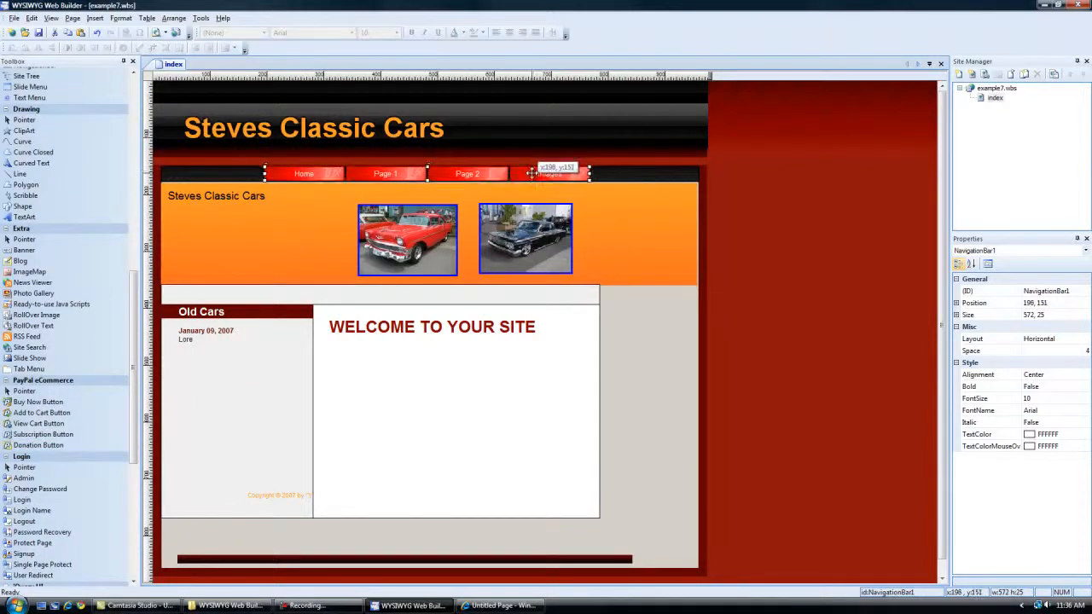
{"action": "left_click", "coordinate": [764, 175]}
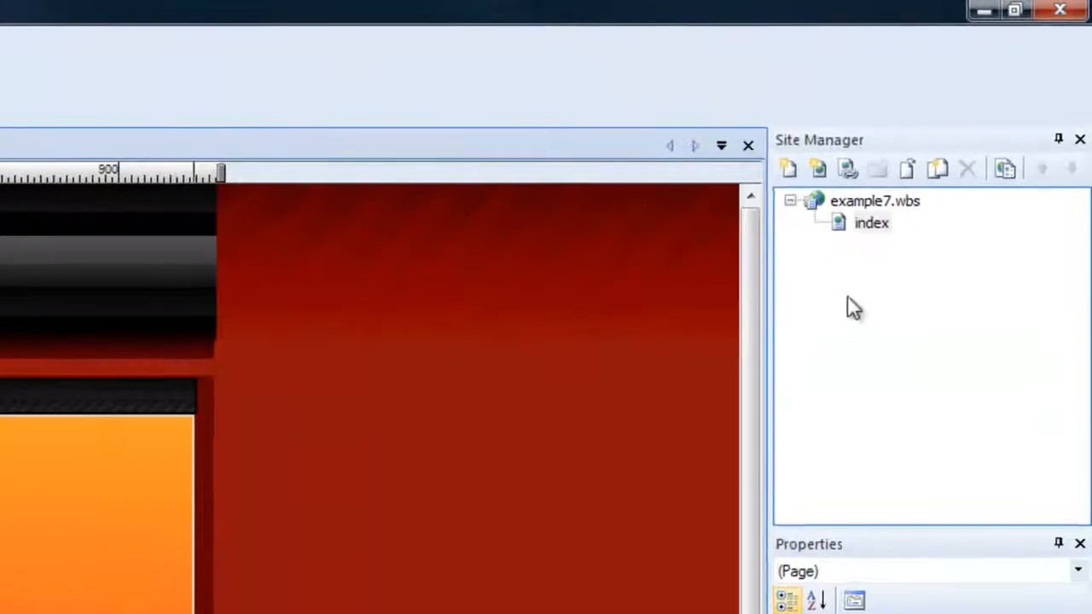
Clone the index page three times in the site structure.
{"action": "right_click", "coordinate": [991, 98]}
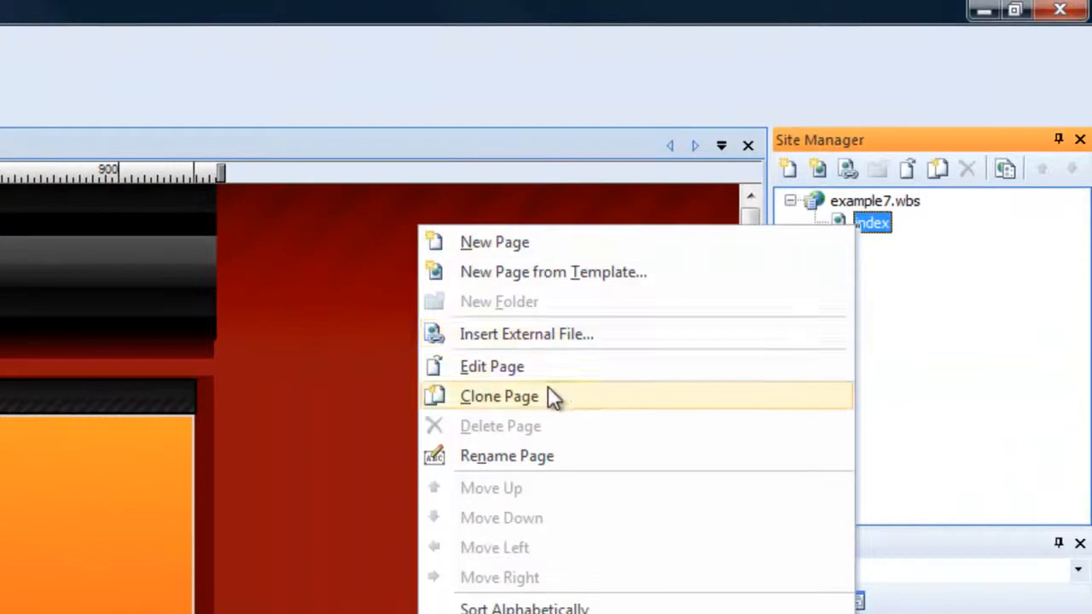
{"action": "left_click", "coordinate": [556, 396]}
{"action": "right_click", "coordinate": [883, 227]}
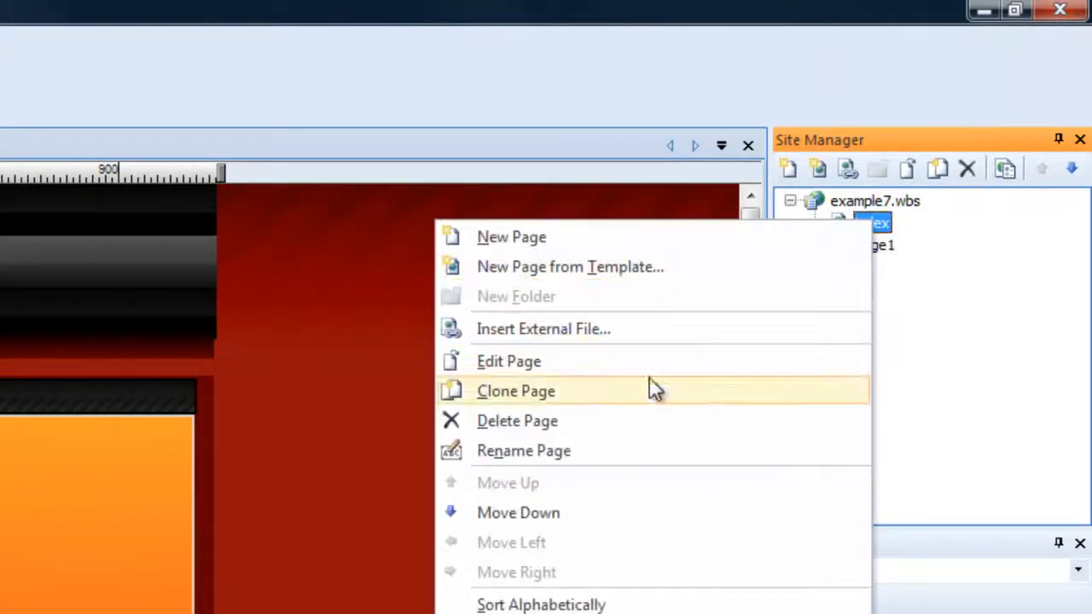
{"action": "left_click", "coordinate": [580, 393]}
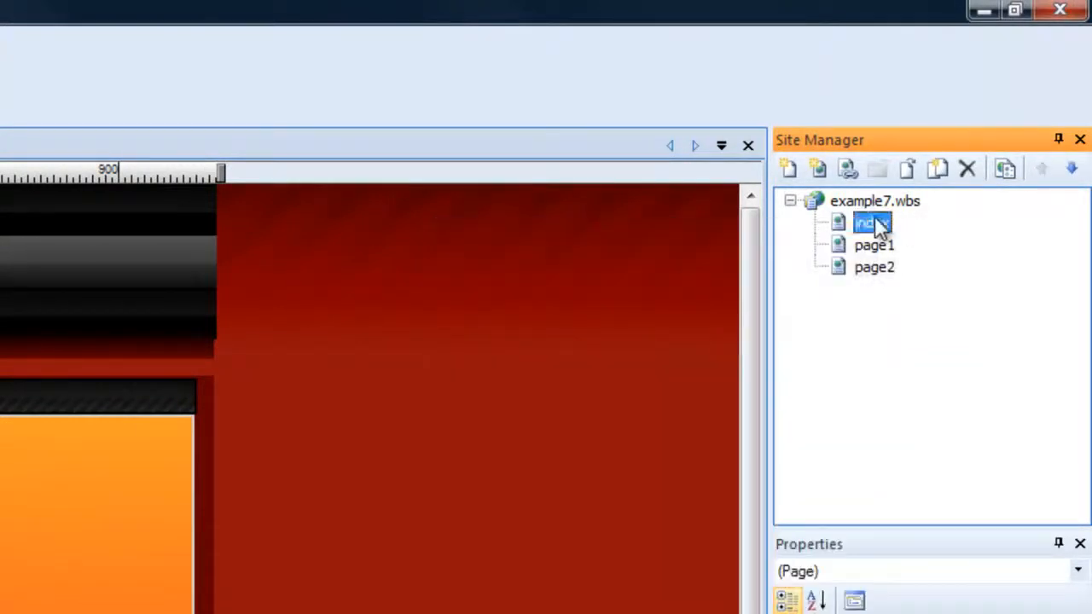
{"action": "right_click", "coordinate": [880, 226]}
{"action": "left_click", "coordinate": [616, 388]}
Rename the first cloned page, page1, as "Page 1".
{"action": "left_click", "coordinate": [873, 245]}
{"action": "right_click", "coordinate": [873, 245]}
{"action": "key", "text": "Escape"}
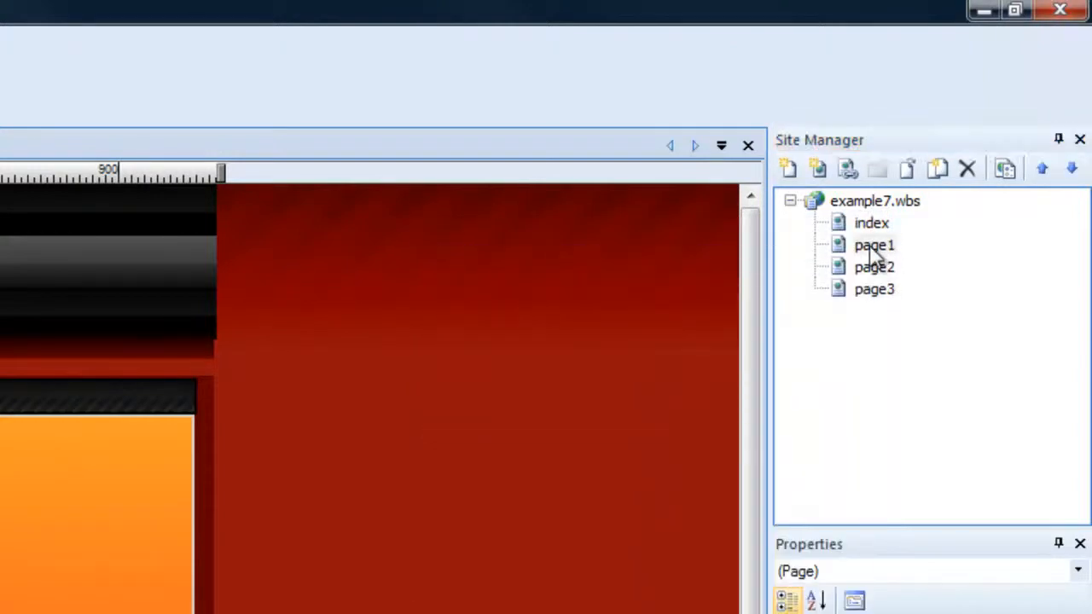
{"action": "right_click", "coordinate": [889, 246]}
{"action": "left_click", "coordinate": [553, 478]}
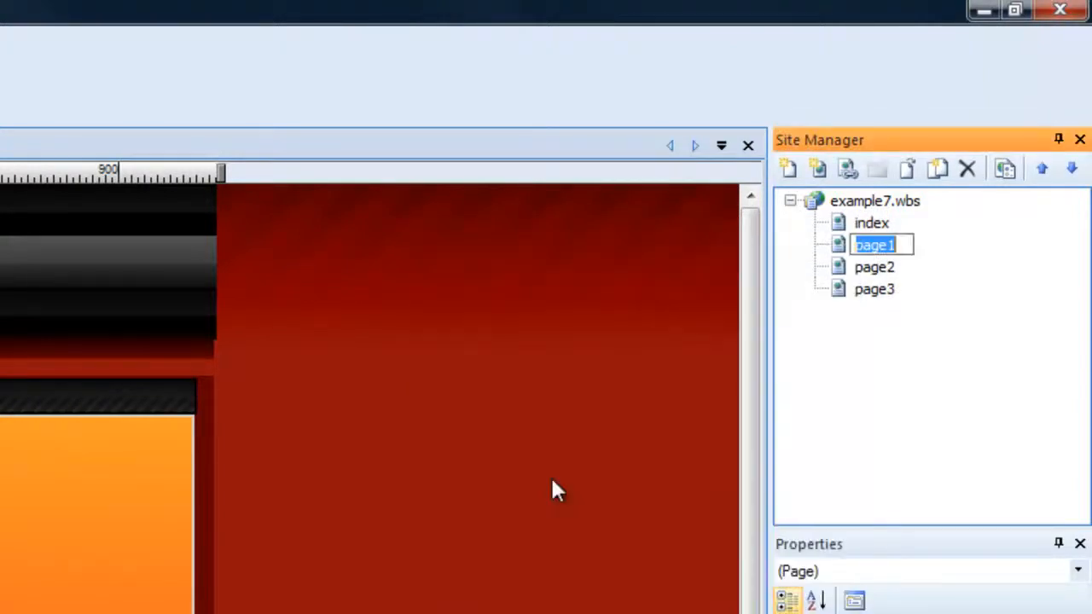
{"action": "type", "text": "P"}
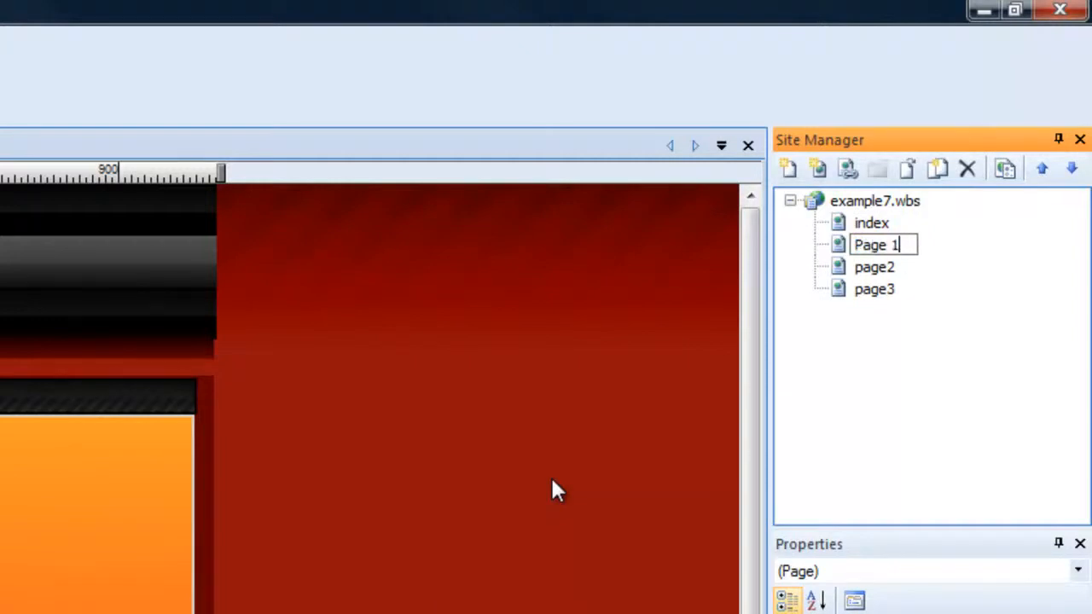
{"action": "key", "text": "Return"}
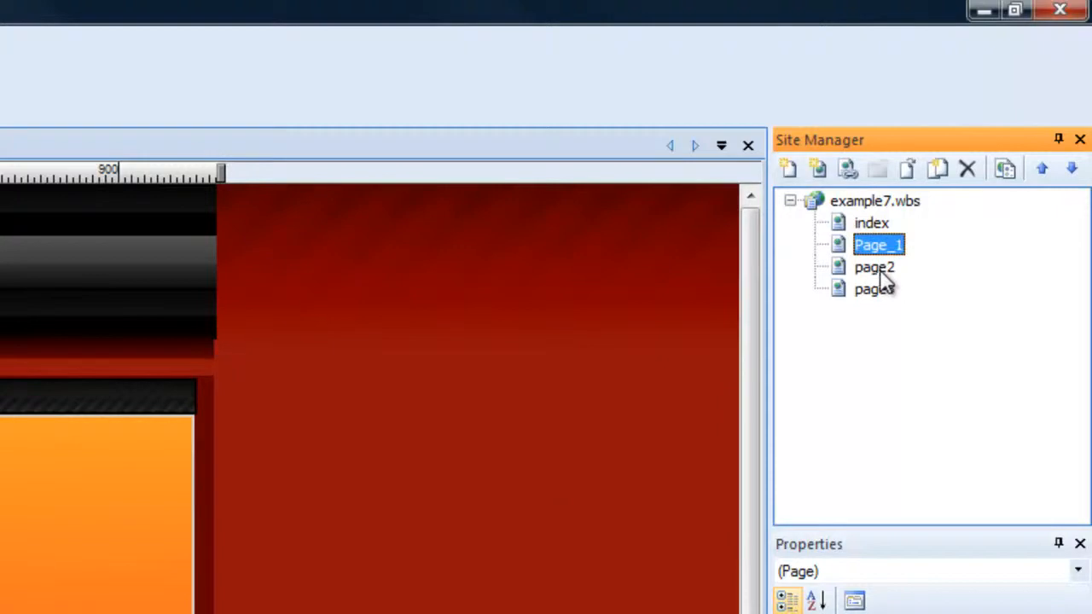
Rename the third cloned page, page3, as "Images".
{"action": "left_click", "coordinate": [879, 268]}
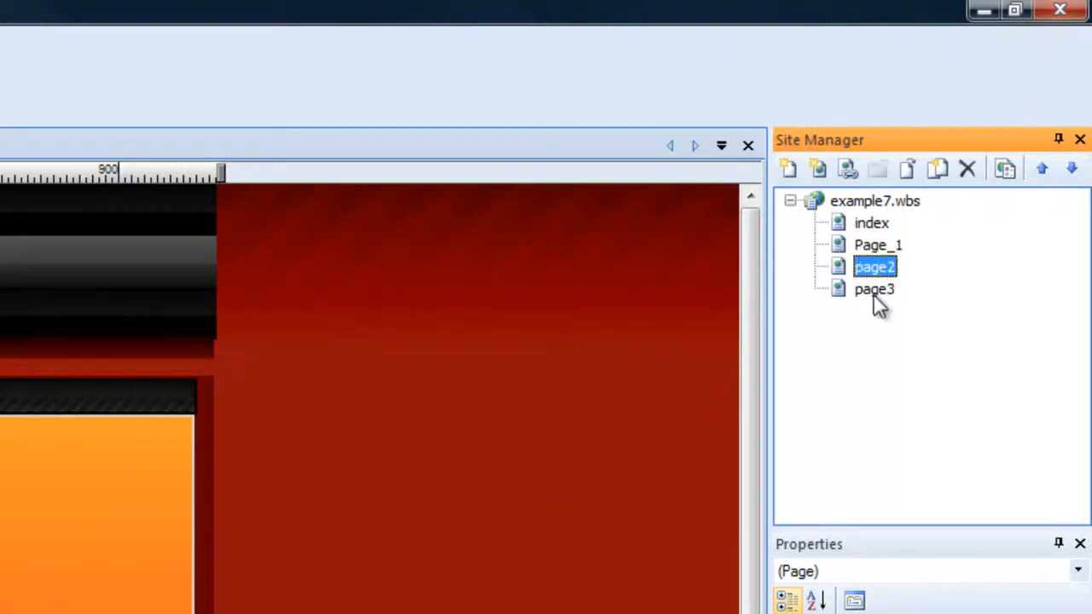
{"action": "right_click", "coordinate": [870, 292]}
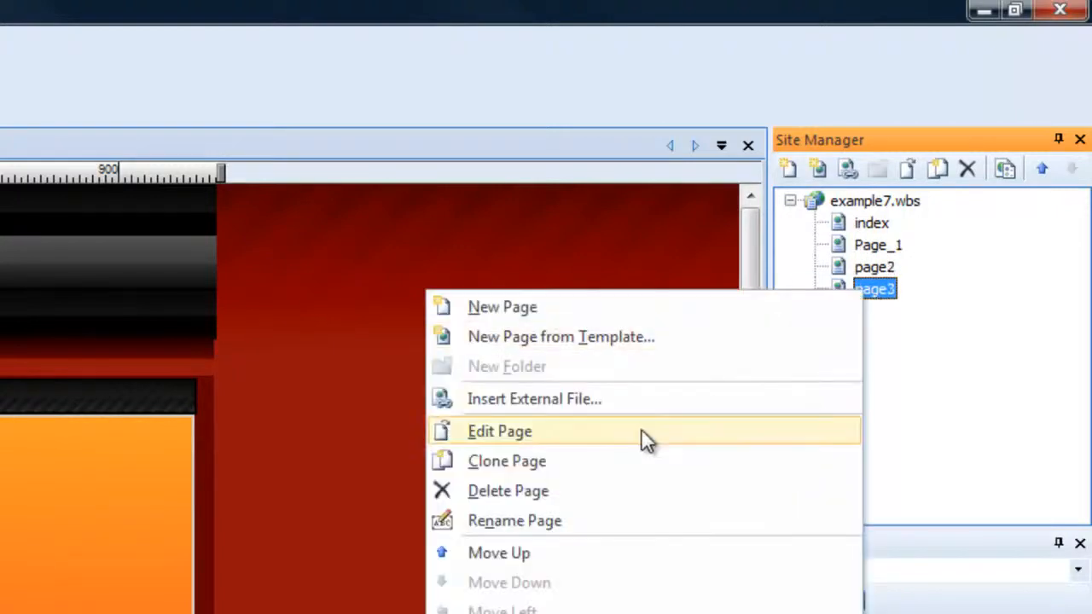
{"action": "left_click", "coordinate": [563, 524]}
{"action": "type", "text": "I"}
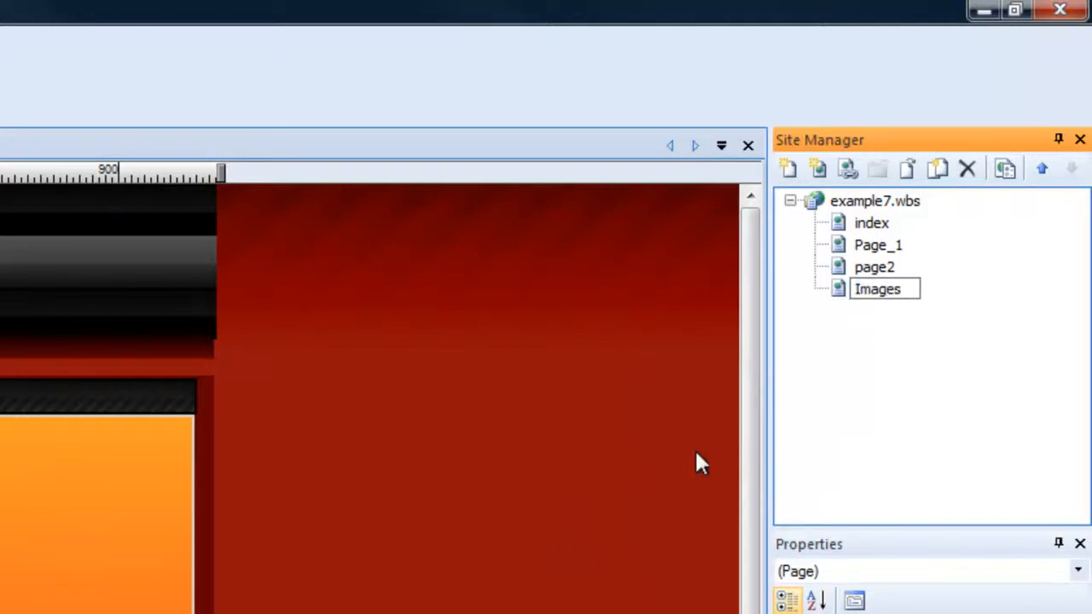
{"action": "type", "text": "mages"}
{"action": "key", "text": "Return"}
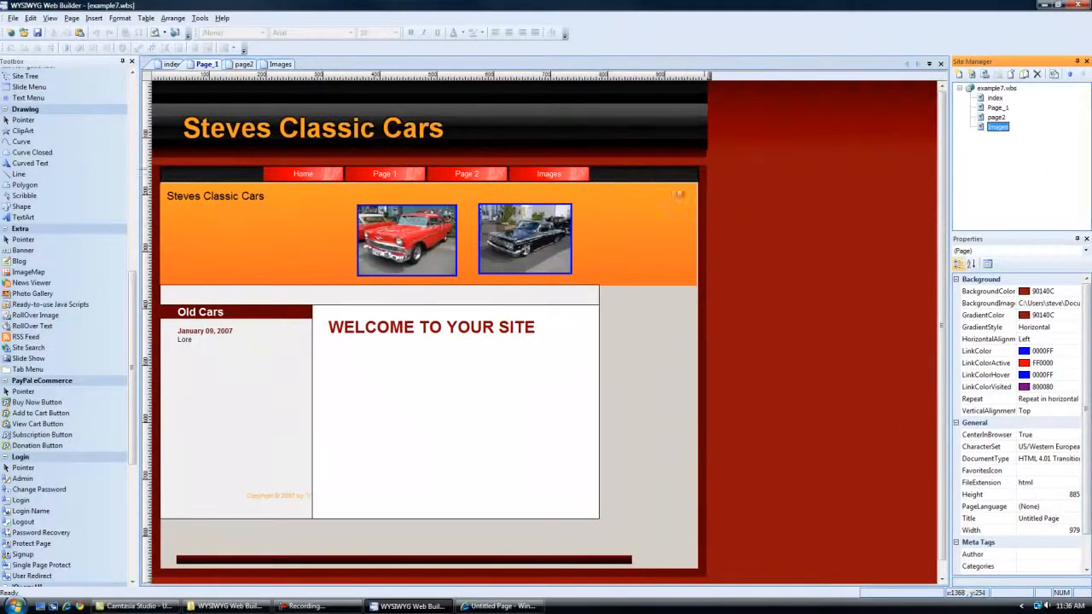
Open index, Page_1, page2 and Images one after another to compare them, and return to the index page.
{"action": "double_click", "coordinate": [995, 99]}
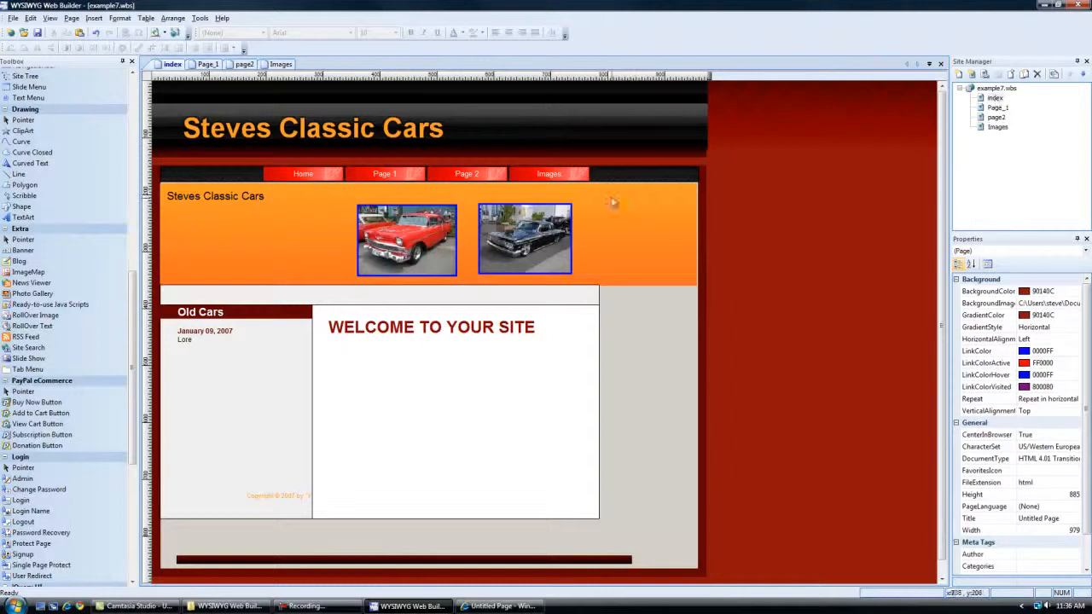
{"action": "double_click", "coordinate": [996, 107]}
{"action": "double_click", "coordinate": [997, 117]}
{"action": "double_click", "coordinate": [998, 127]}
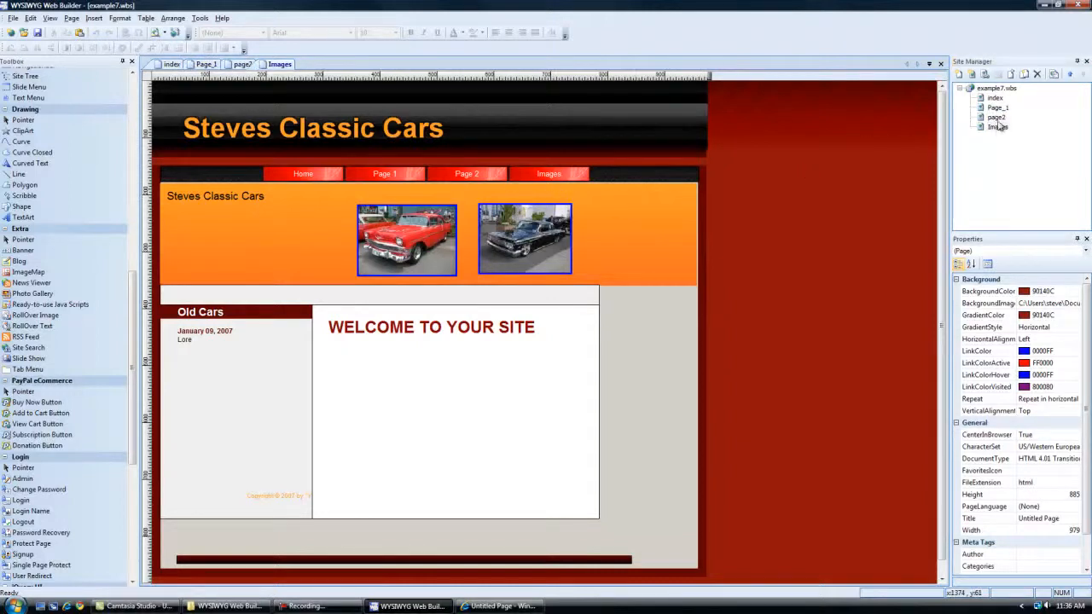
{"action": "double_click", "coordinate": [994, 99]}
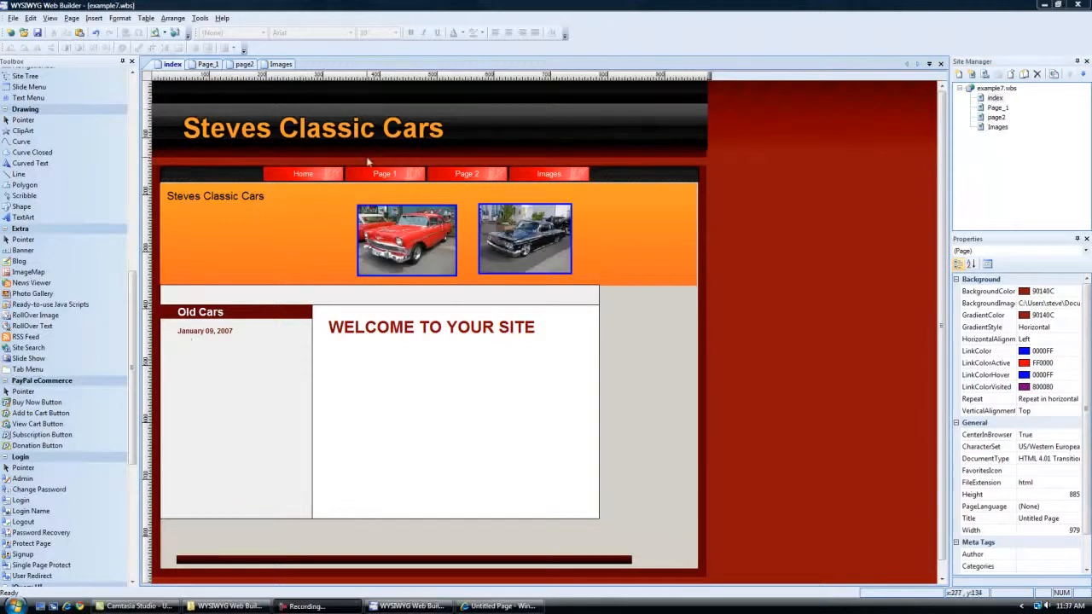
Open the navigation bar's properties on the index page and link the Home button to the internal page index.
{"action": "double_click", "coordinate": [399, 175]}
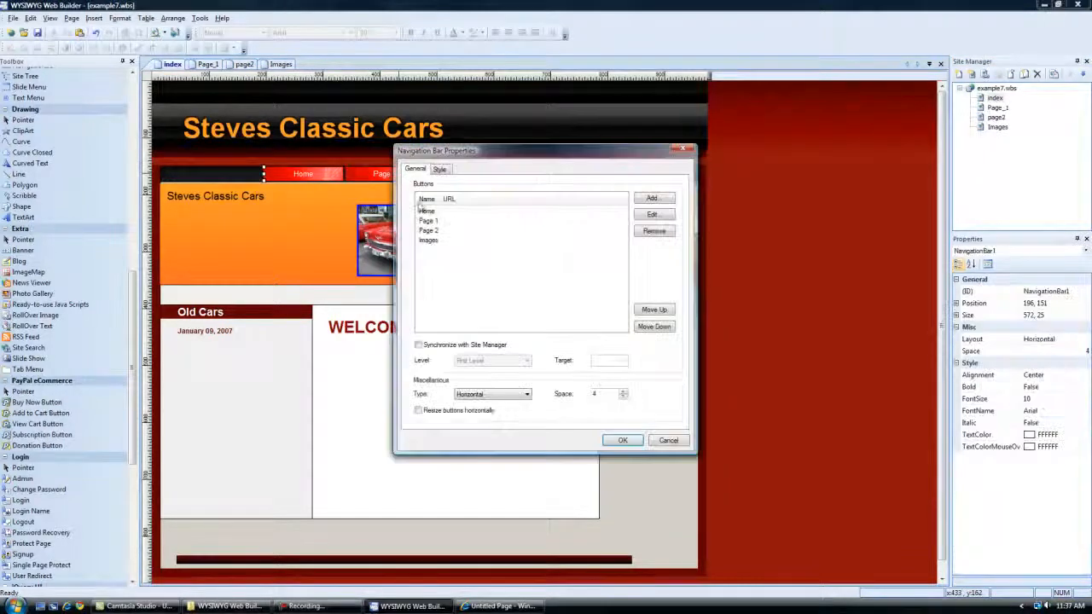
{"action": "left_click", "coordinate": [439, 215]}
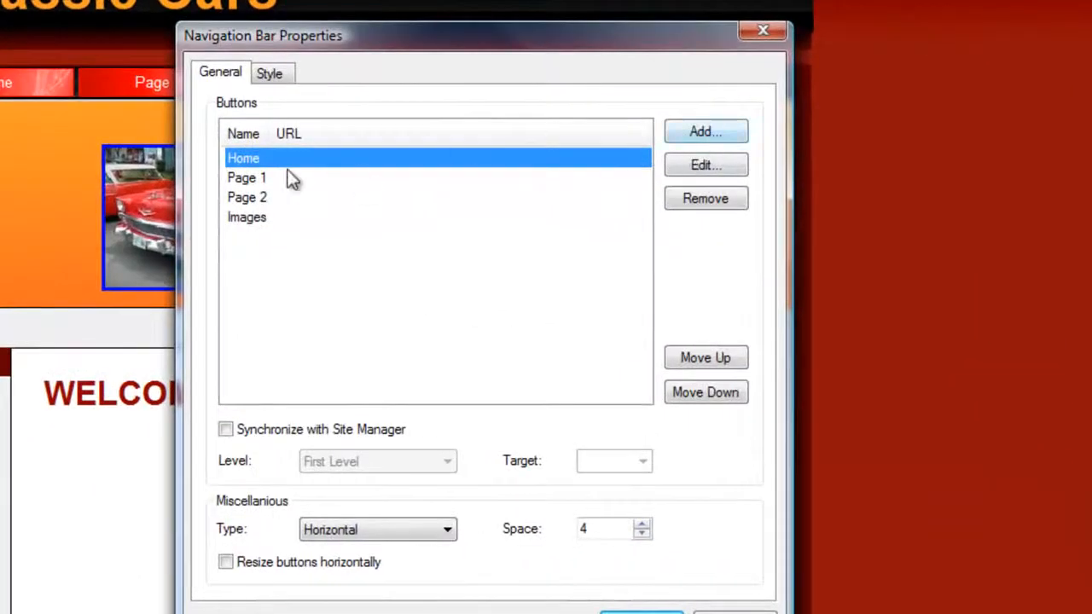
{"action": "left_click", "coordinate": [674, 166]}
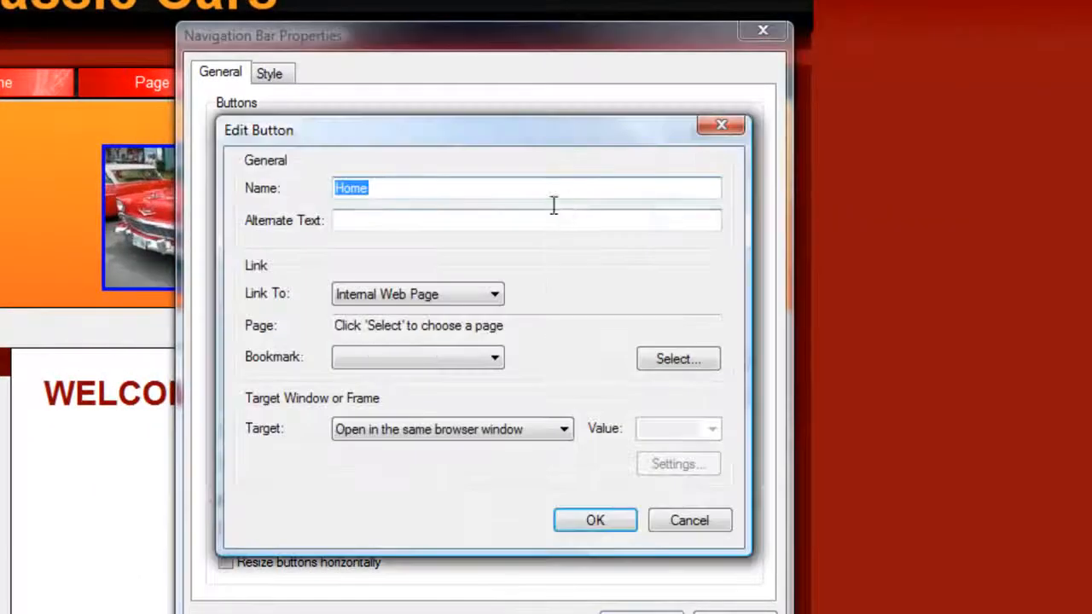
{"action": "left_click", "coordinate": [684, 360]}
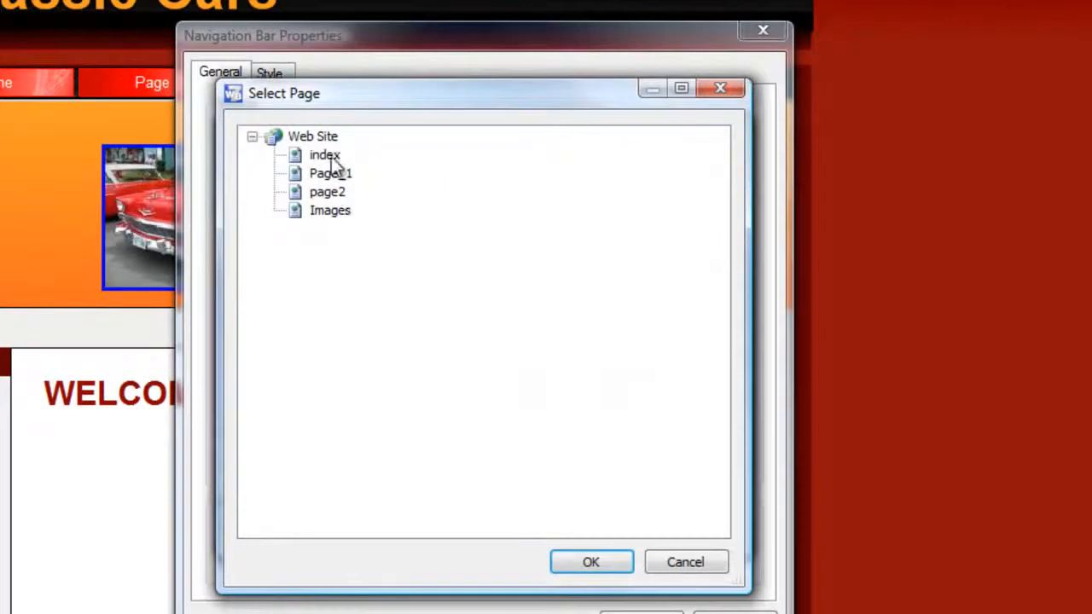
{"action": "left_click", "coordinate": [325, 156]}
{"action": "left_click", "coordinate": [589, 563]}
{"action": "left_click", "coordinate": [592, 520]}
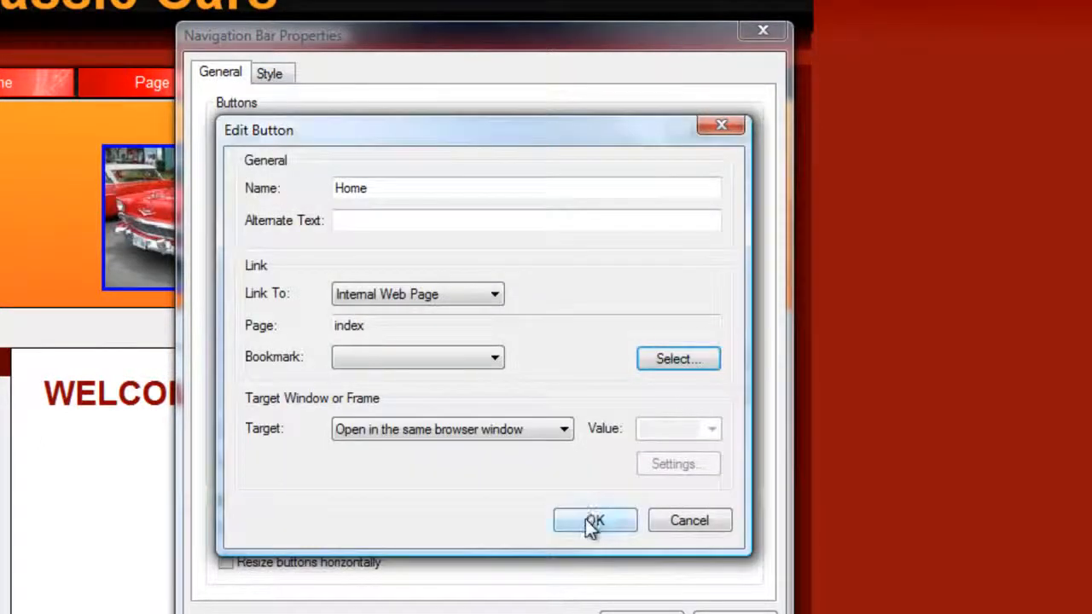
Link the navigation bar's Page 1 button to the internal page Page_1.
{"action": "left_click", "coordinate": [248, 178]}
{"action": "left_click", "coordinate": [735, 167]}
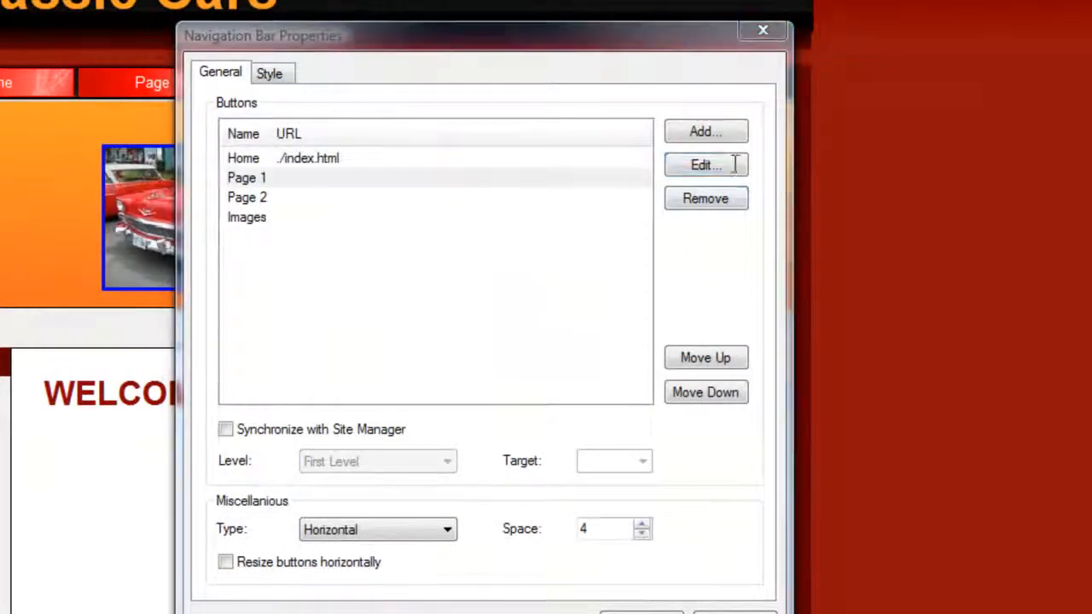
{"action": "left_click", "coordinate": [647, 352]}
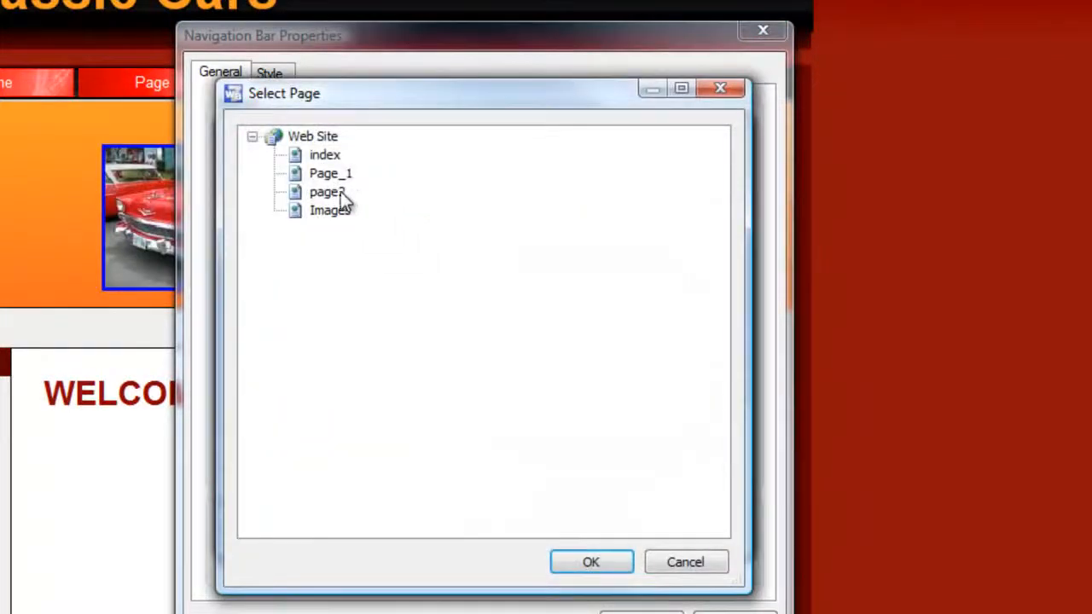
{"action": "left_click", "coordinate": [325, 175]}
{"action": "left_click", "coordinate": [589, 565]}
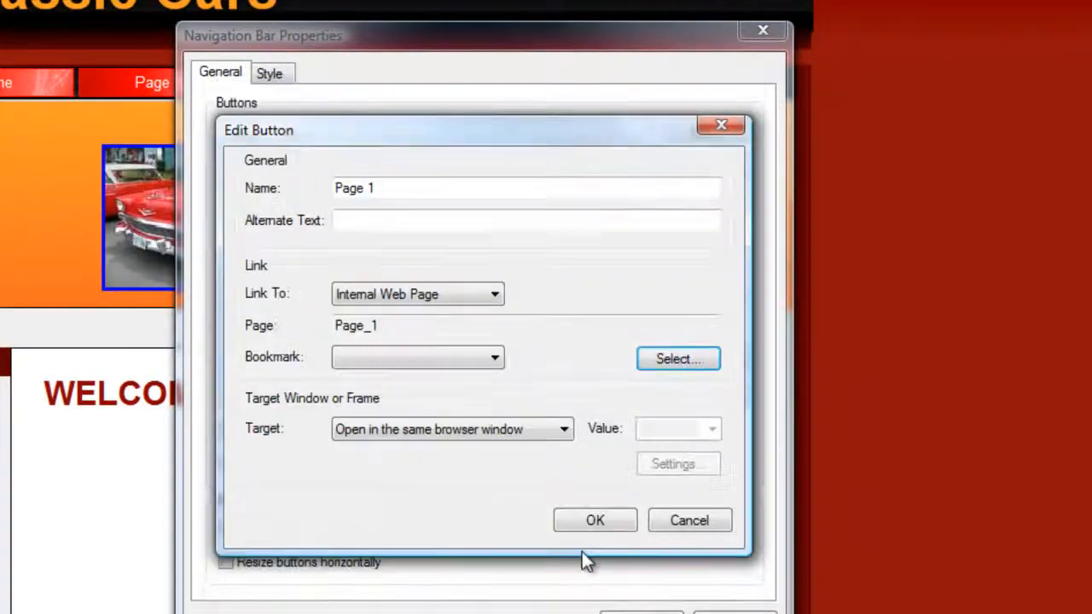
{"action": "left_click", "coordinate": [598, 522]}
Link the navigation bar's Page 2 button to the internal page page2.
{"action": "left_click", "coordinate": [249, 199]}
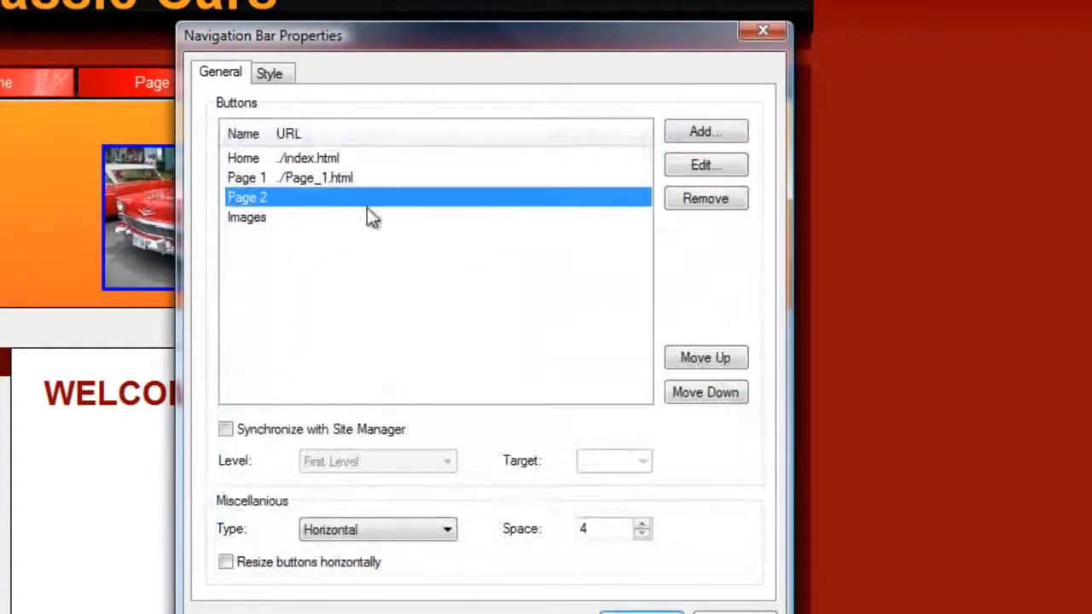
{"action": "left_click", "coordinate": [678, 167]}
{"action": "left_click", "coordinate": [679, 363]}
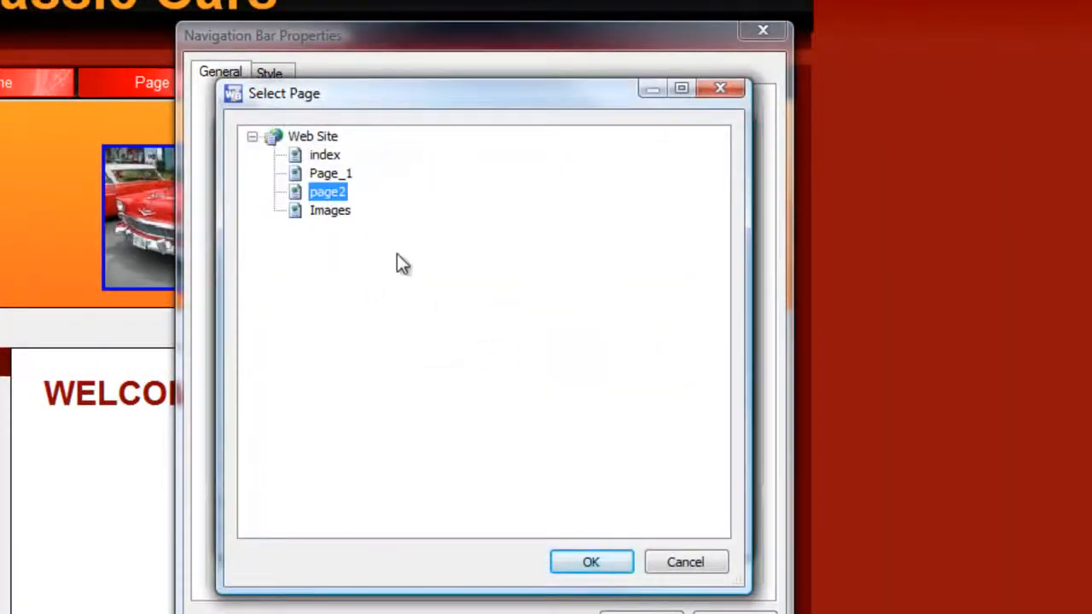
{"action": "left_click", "coordinate": [589, 563]}
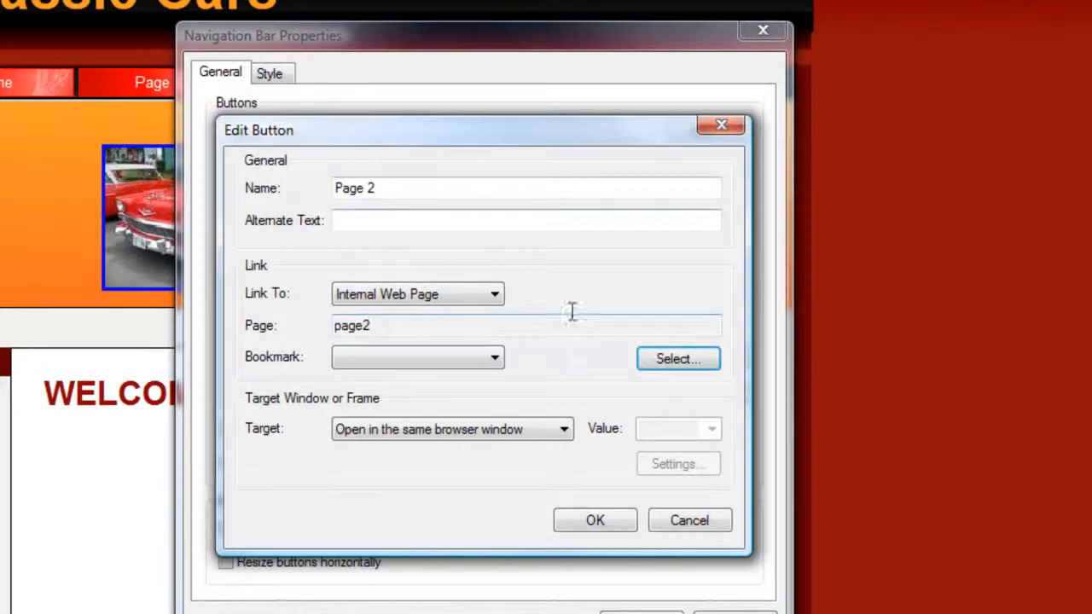
{"action": "left_click", "coordinate": [595, 520]}
Link the navigation bar's Images button to the internal page Images and move the properties dialog aside.
{"action": "left_click", "coordinate": [271, 219]}
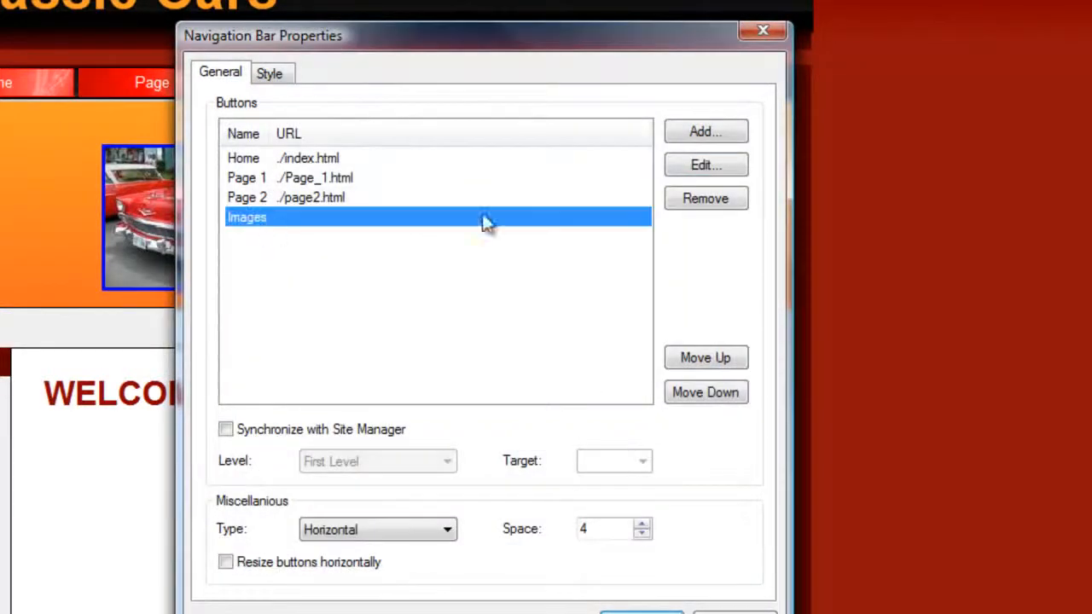
{"action": "left_click", "coordinate": [704, 165]}
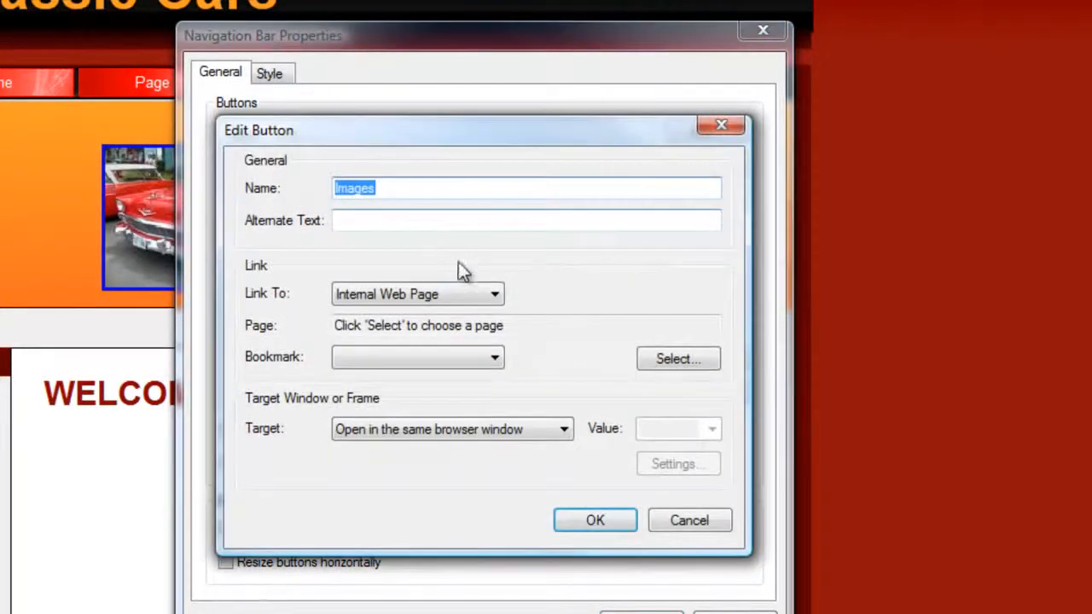
{"action": "left_click", "coordinate": [409, 293]}
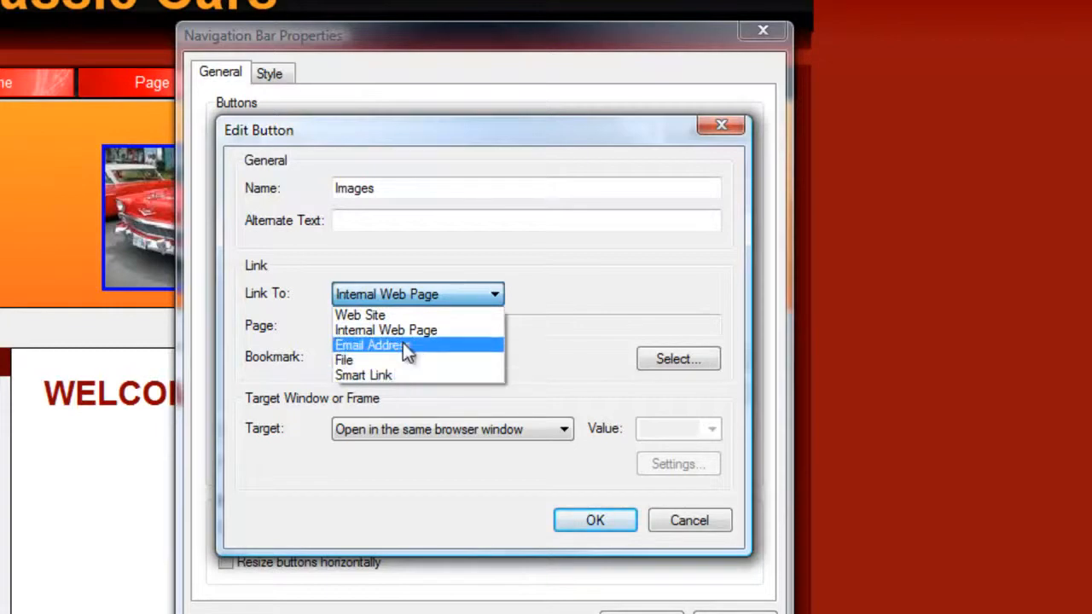
{"action": "left_click", "coordinate": [413, 330]}
{"action": "left_click", "coordinate": [674, 358]}
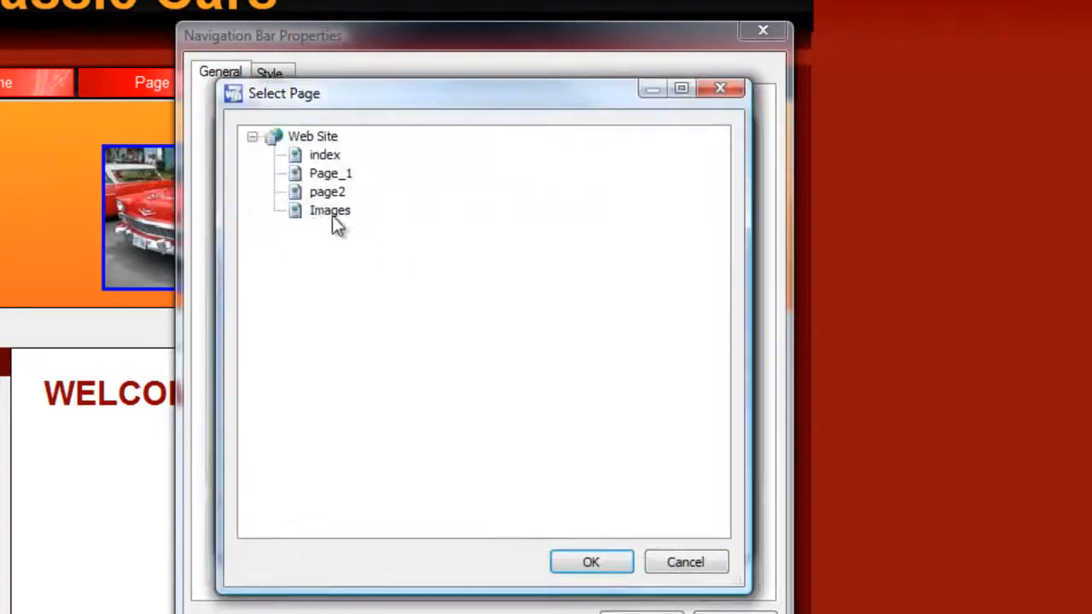
{"action": "left_click", "coordinate": [609, 566]}
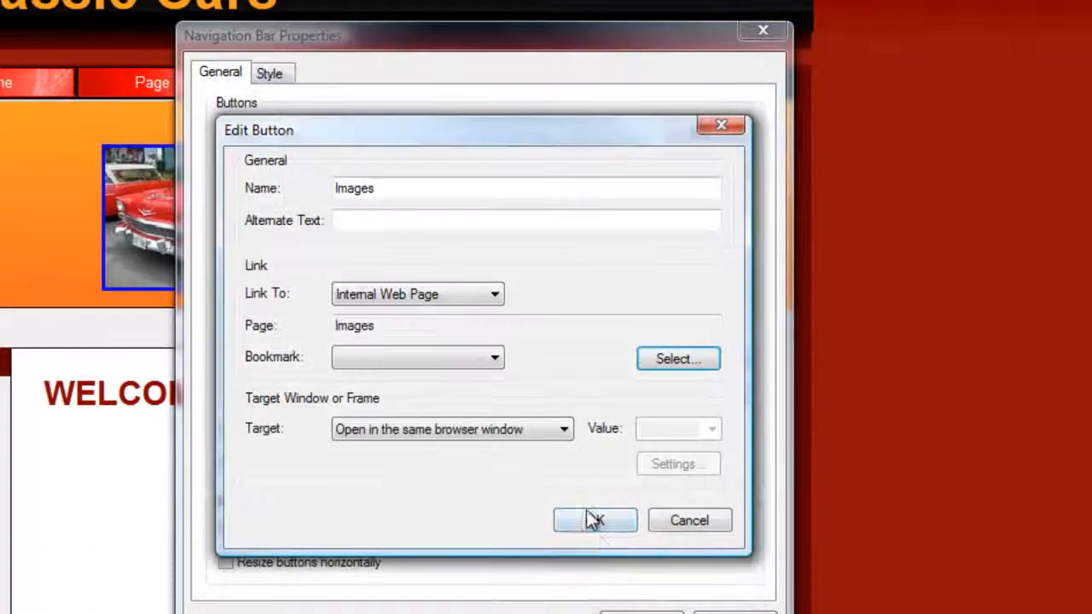
{"action": "left_click", "coordinate": [603, 523]}
{"action": "left_click_drag", "start_coordinate": [493, 49], "coordinate": [653, 5]}
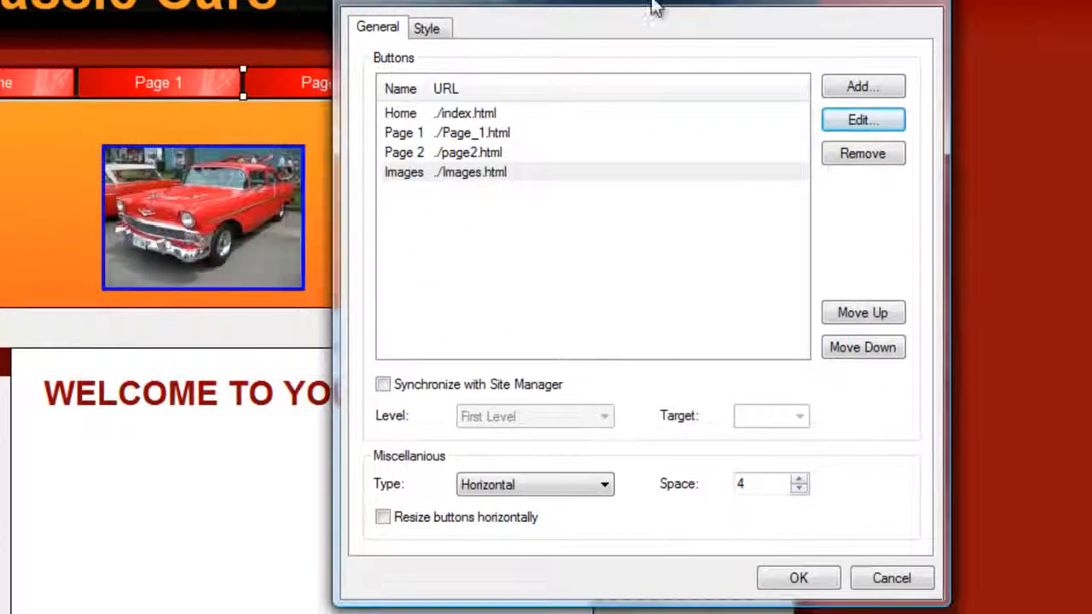
Confirm the navigation bar's button links and copy the finished bar from the index page.
{"action": "left_click", "coordinate": [799, 579]}
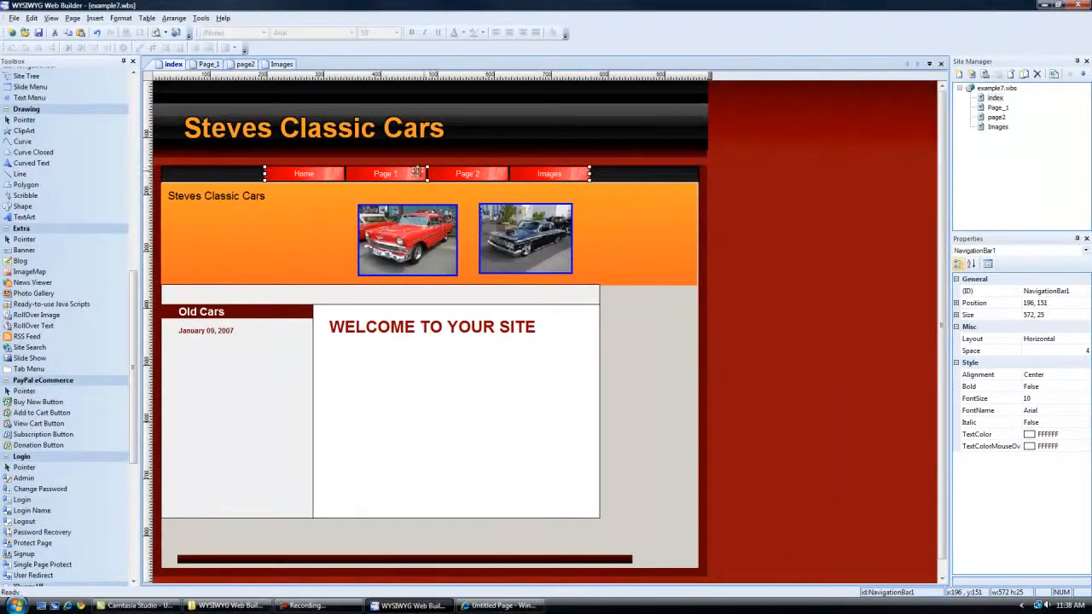
{"action": "right_click", "coordinate": [406, 174]}
{"action": "key", "text": "Escape"}
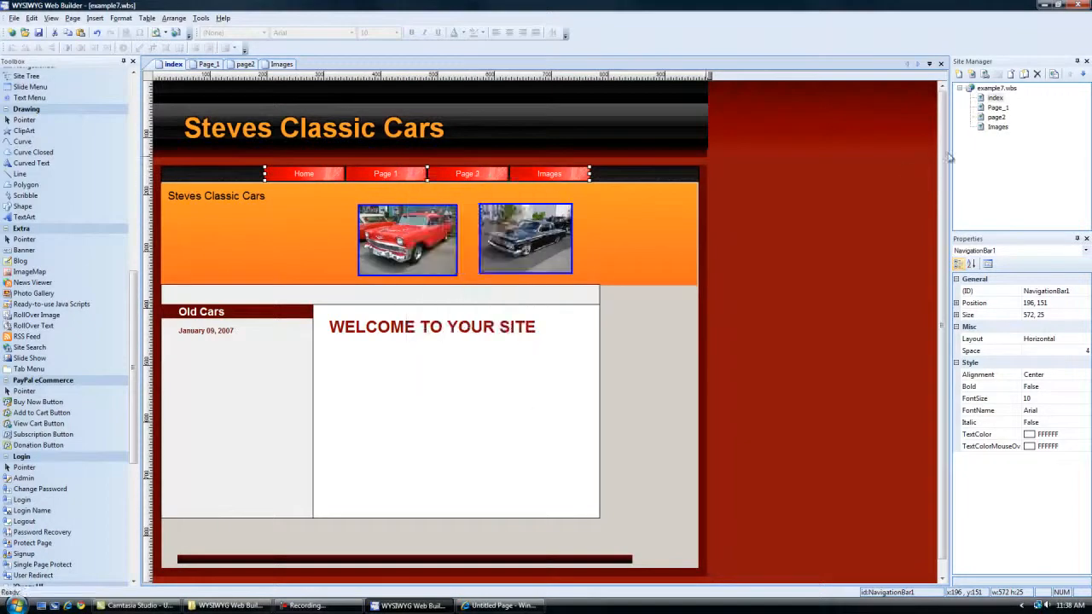
Replace the navigation bar on Page_1 with the copied one and place it in the black strip above the orange banner.
{"action": "double_click", "coordinate": [996, 109]}
{"action": "left_click", "coordinate": [446, 172]}
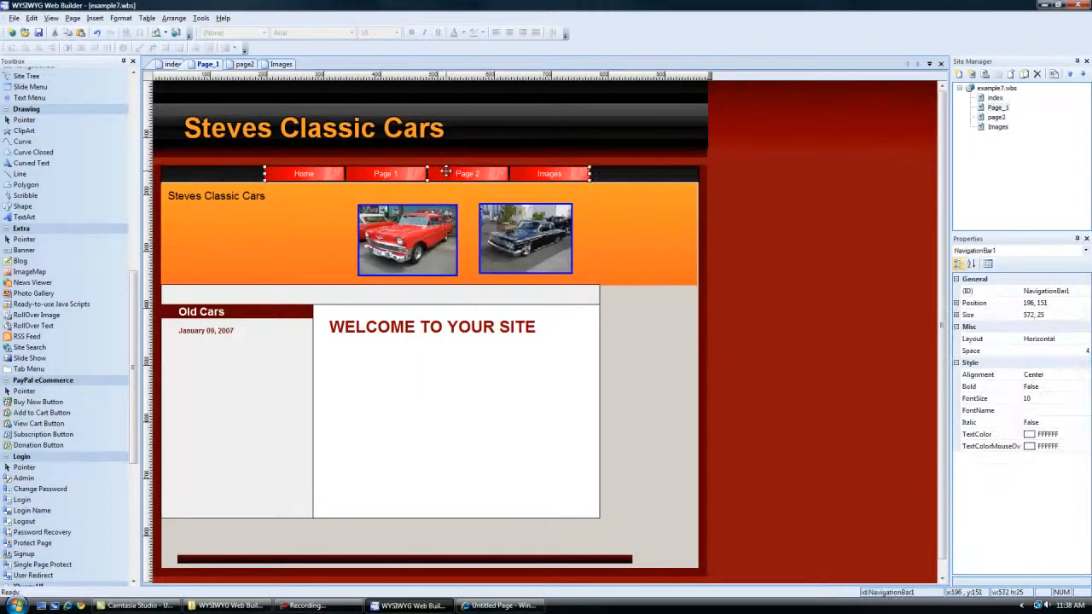
{"action": "key", "text": "Delete"}
{"action": "left_click", "coordinate": [467, 205]}
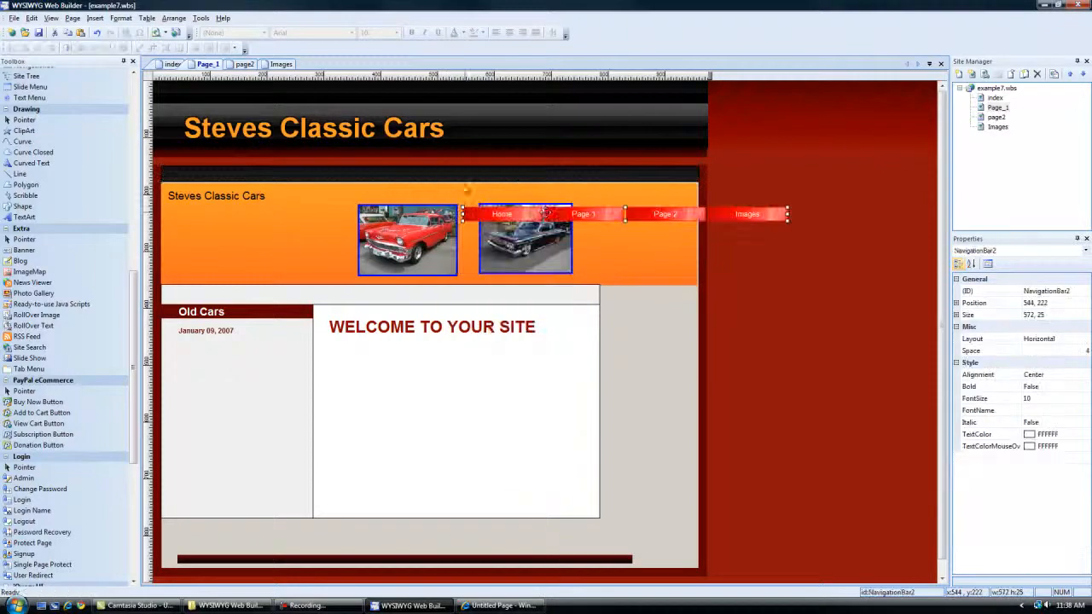
{"action": "left_click_drag", "start_coordinate": [578, 214], "coordinate": [404, 173]}
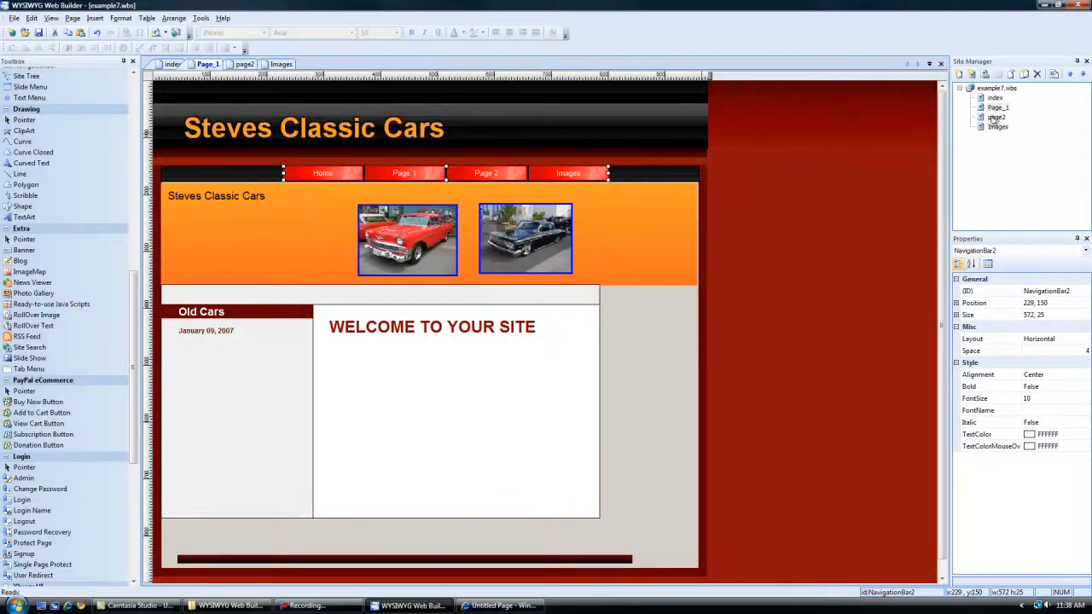
Replace the navigation bar on page2 with the copied one, placing it in the black strip above the orange banner.
{"action": "double_click", "coordinate": [995, 118]}
{"action": "key", "text": "Delete"}
{"action": "left_click", "coordinate": [440, 169]}
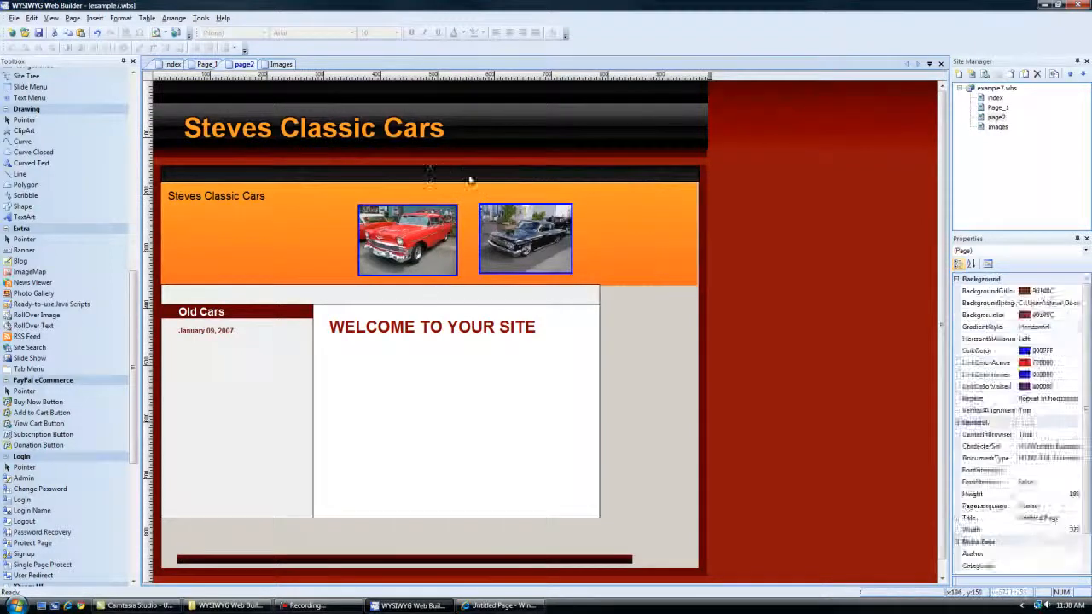
{"action": "right_click", "coordinate": [439, 169]}
{"action": "left_click", "coordinate": [466, 202]}
{"action": "left_click_drag", "start_coordinate": [509, 203], "coordinate": [307, 165]}
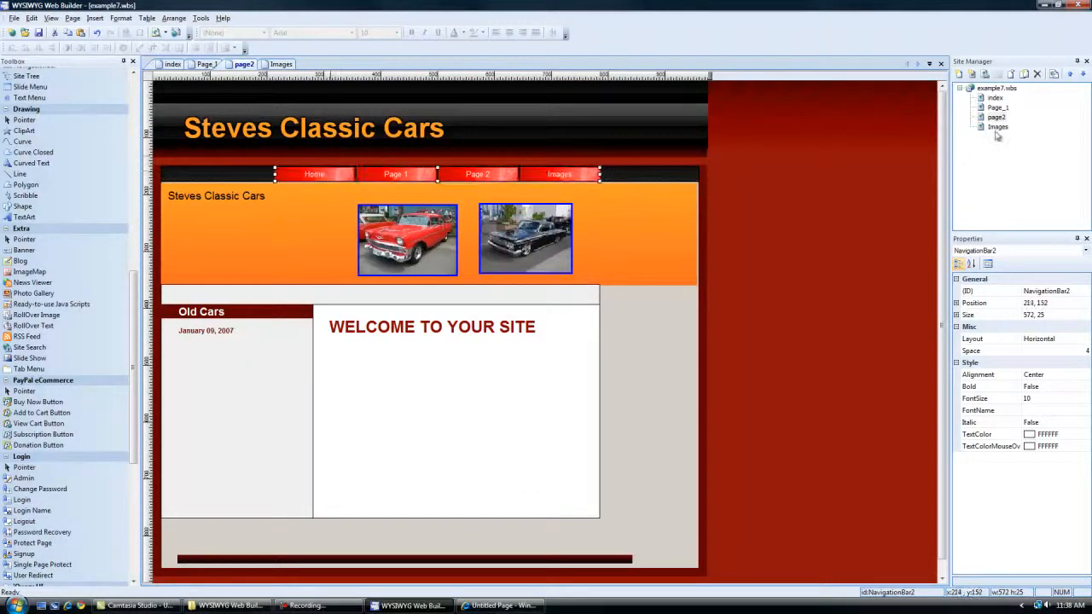
Replace the navigation bar on the Images page with the copied one, placing it in the black strip above the banner.
{"action": "double_click", "coordinate": [997, 126]}
{"action": "left_click", "coordinate": [507, 178]}
{"action": "key", "text": "Delete"}
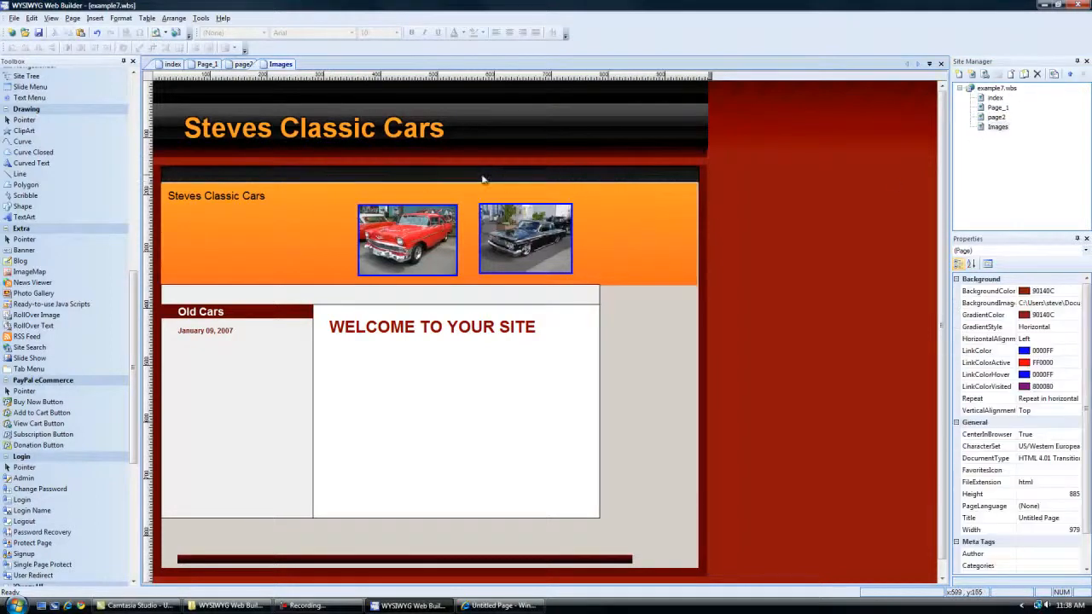
{"action": "right_click", "coordinate": [472, 173]}
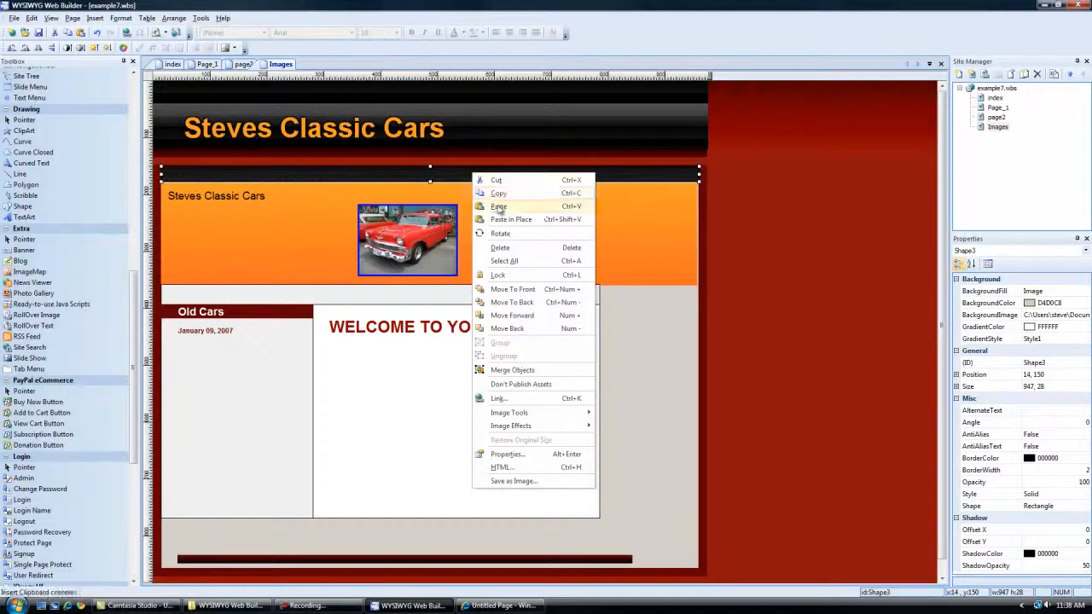
{"action": "left_click", "coordinate": [498, 206]}
{"action": "left_click_drag", "start_coordinate": [597, 213], "coordinate": [398, 175]}
{"action": "left_click", "coordinate": [322, 226]}
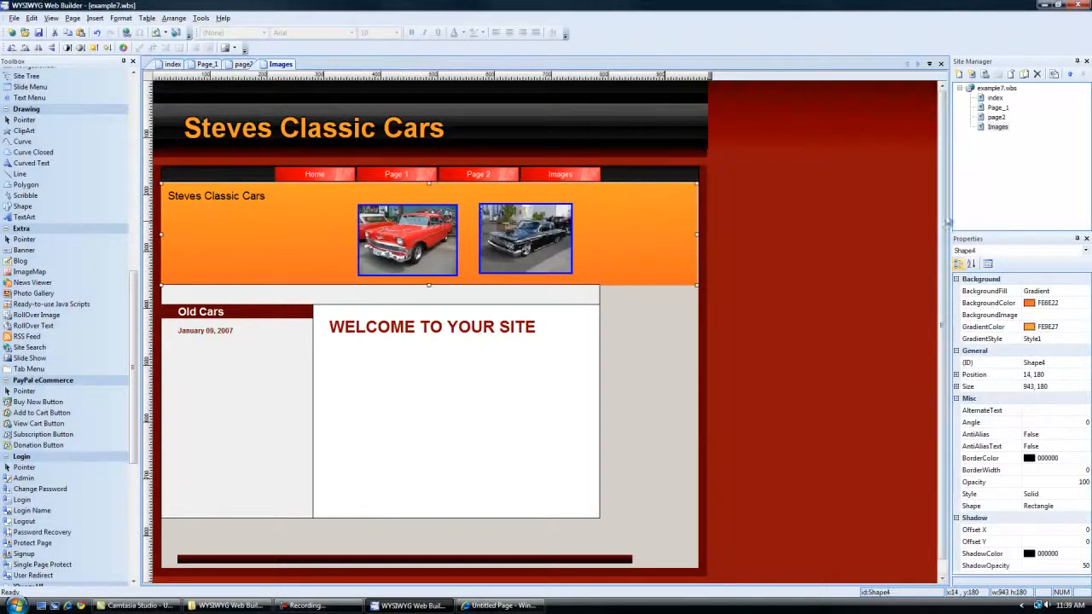
Change the orange banner's text on Page_1 to "Page 1".
{"action": "double_click", "coordinate": [996, 109]}
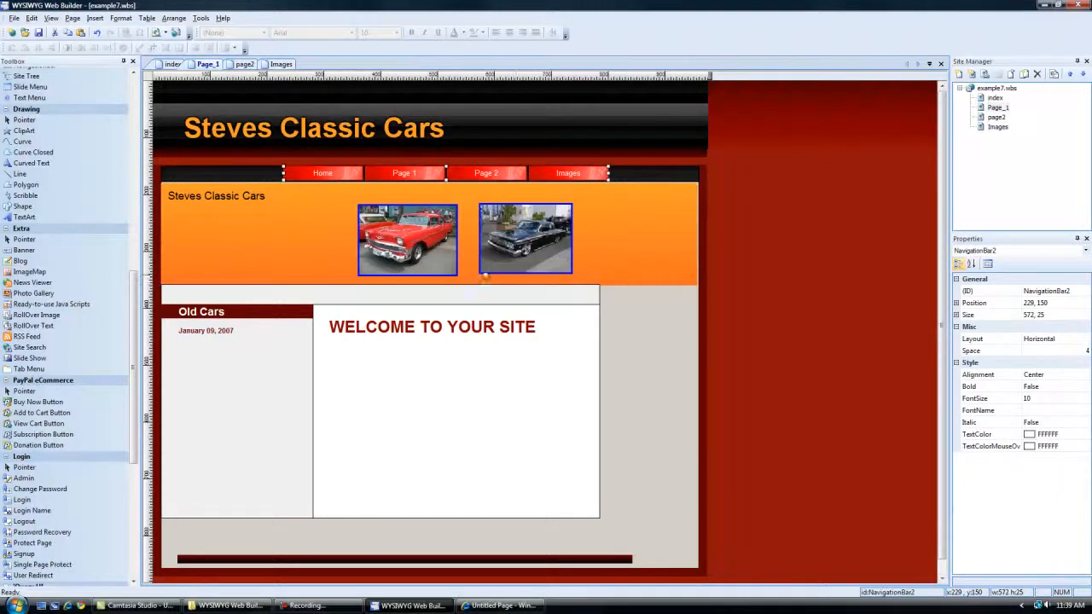
{"action": "left_click", "coordinate": [237, 196]}
{"action": "double_click", "coordinate": [237, 196]}
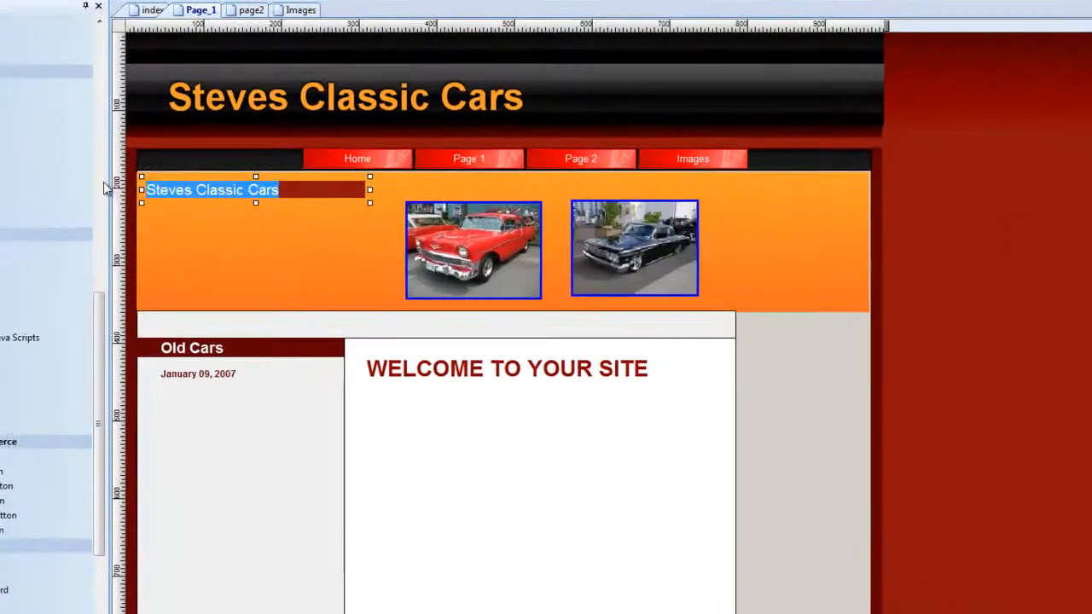
{"action": "type", "text": "Page"}
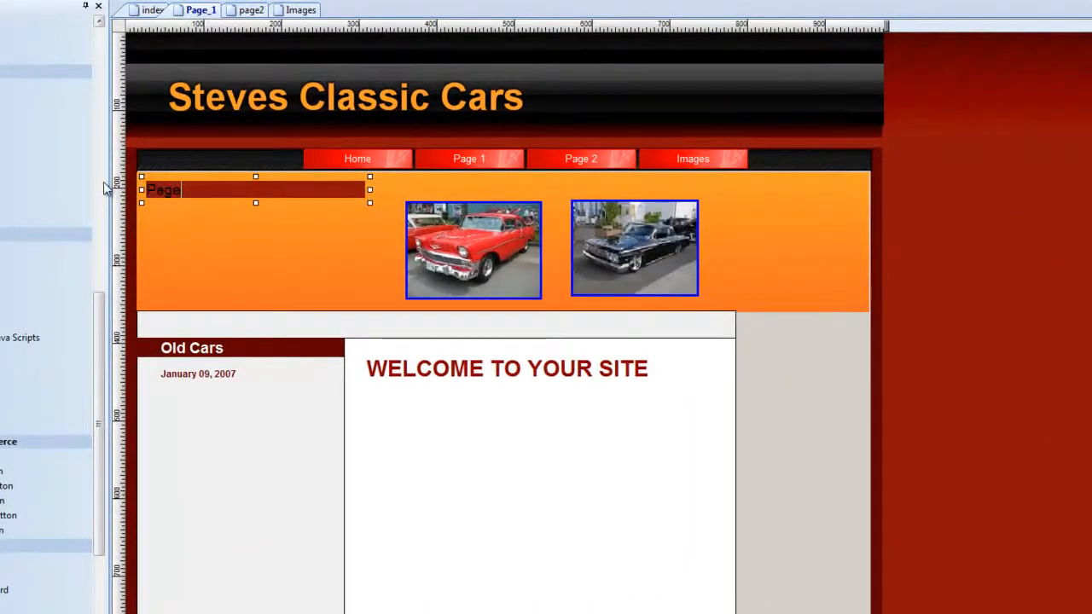
{"action": "type", "text": " 1"}
{"action": "left_click", "coordinate": [865, 244]}
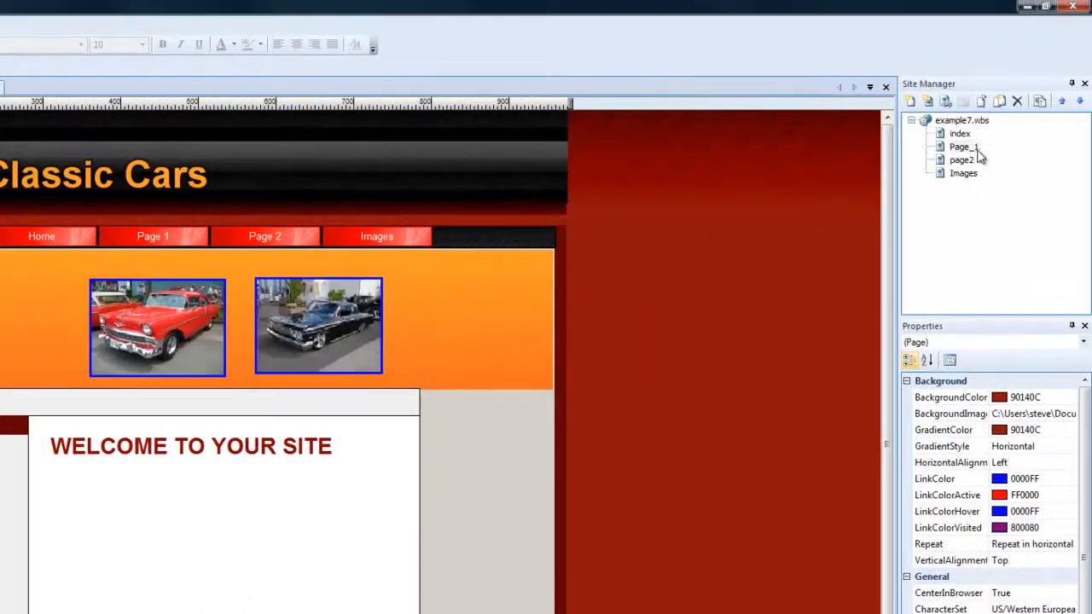
Change the orange banner's text on page2 to "Page 2".
{"action": "double_click", "coordinate": [965, 162]}
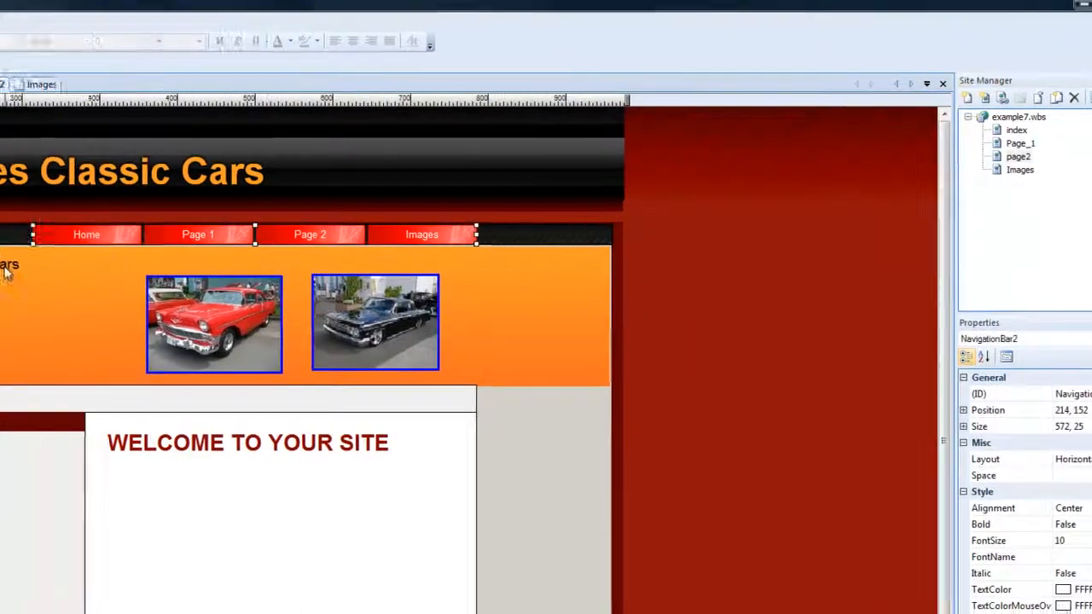
{"action": "double_click", "coordinate": [365, 243]}
{"action": "key", "text": "ctrl+a"}
{"action": "type", "text": "Page 2"}
{"action": "left_click", "coordinate": [1076, 365]}
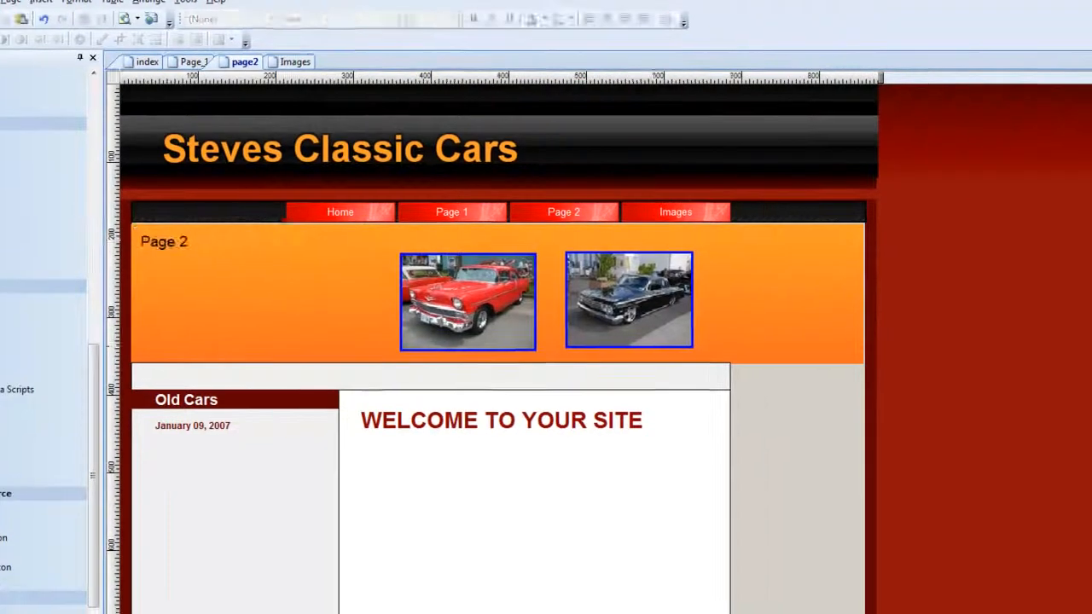
Change the orange banner's text on the Images page to "Pur Pics".
{"action": "double_click", "coordinate": [963, 140]}
{"action": "double_click", "coordinate": [183, 230]}
{"action": "key", "text": "ctrl+a"}
{"action": "type", "text": "Pu"}
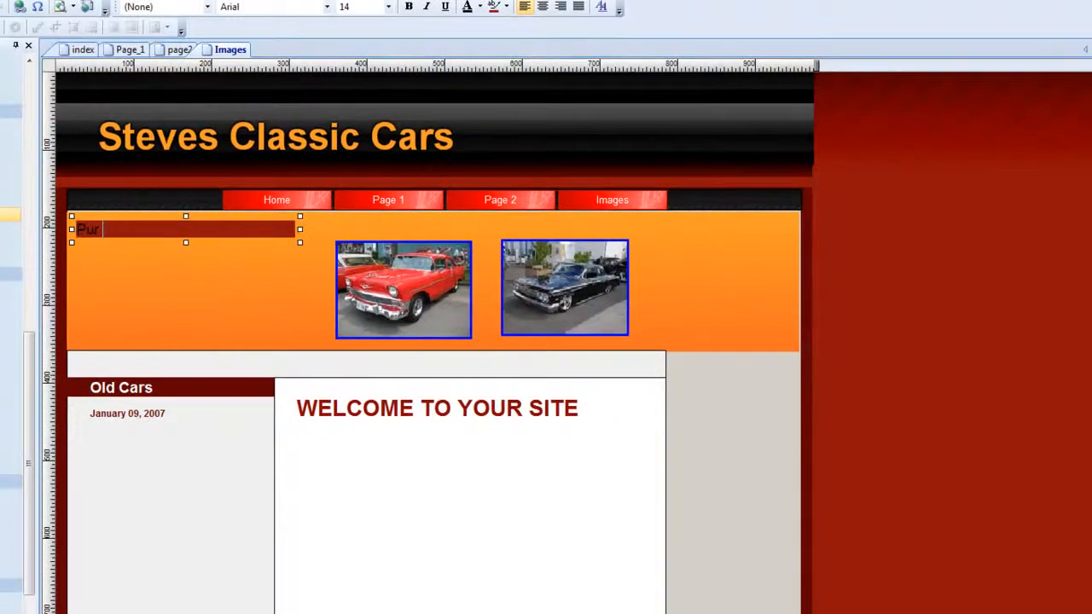
{"action": "left_click", "coordinate": [843, 302]}
Delete the welcome heading and the sidebar's Old Cars and date text from the Images page.
{"action": "left_click", "coordinate": [409, 412]}
{"action": "key", "text": "Delete"}
{"action": "left_click", "coordinate": [115, 409]}
{"action": "key", "text": "Delete"}
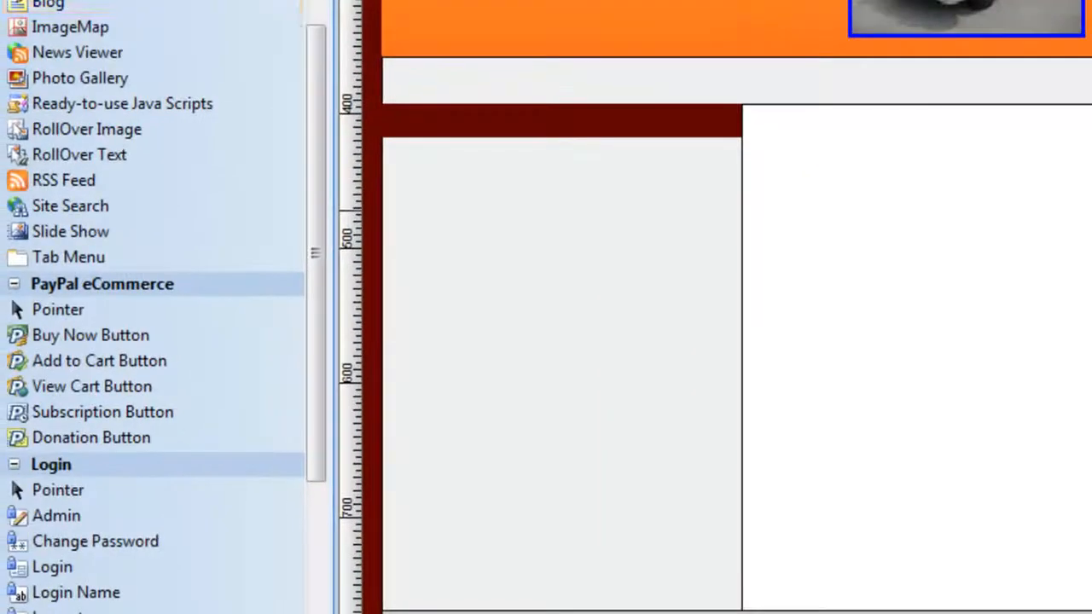
Insert a Photo Album extension object into the white content area of the Images page.
{"action": "left_click_drag", "start_coordinate": [24, 341], "coordinate": [27, 397]}
{"action": "left_click_drag", "start_coordinate": [314, 151], "coordinate": [325, 393]}
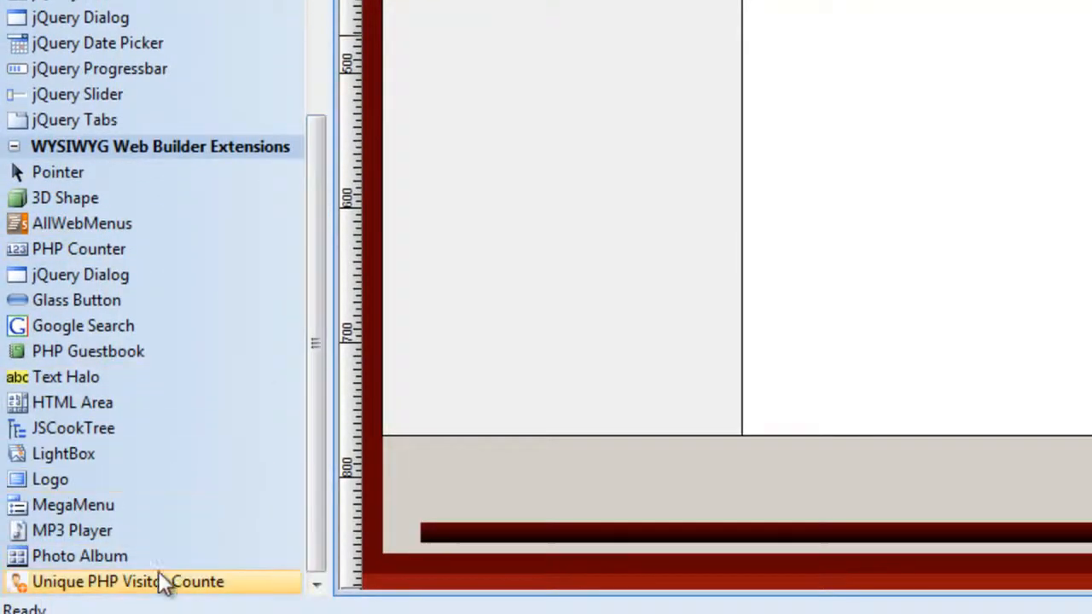
{"action": "left_click", "coordinate": [95, 559]}
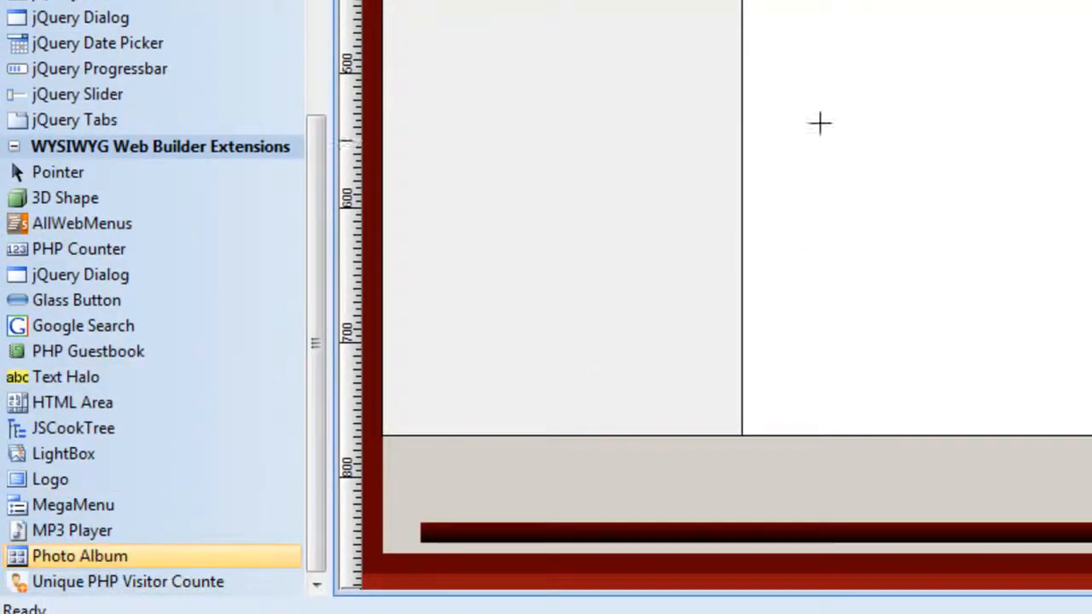
{"action": "left_click_drag", "start_coordinate": [793, 0], "coordinate": [624, 556]}
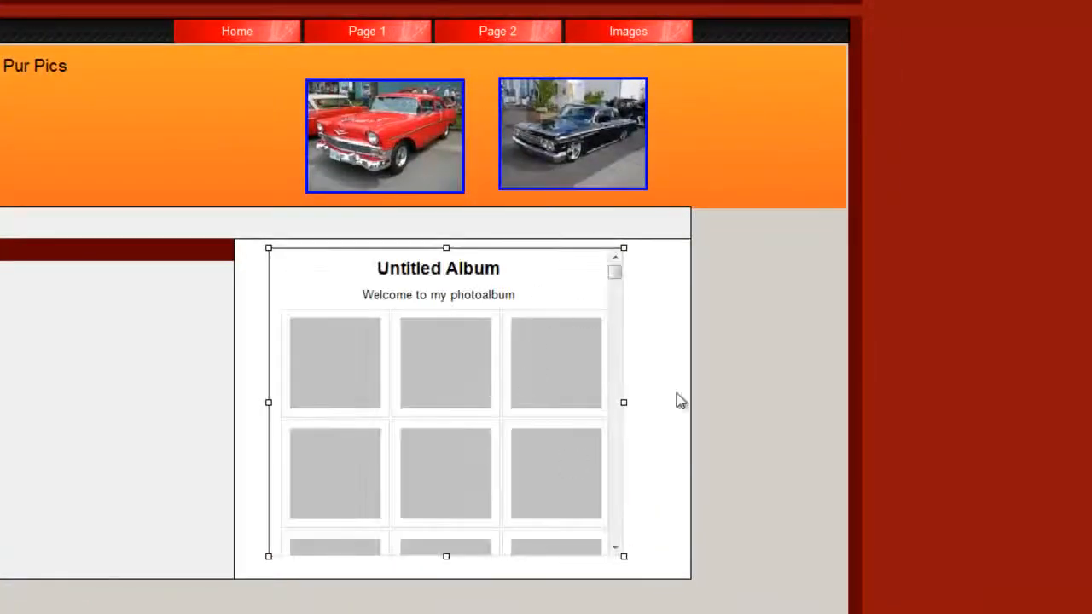
{"action": "scroll", "coordinate": [756, 331], "scroll_direction": "down", "scroll_amount": 1}
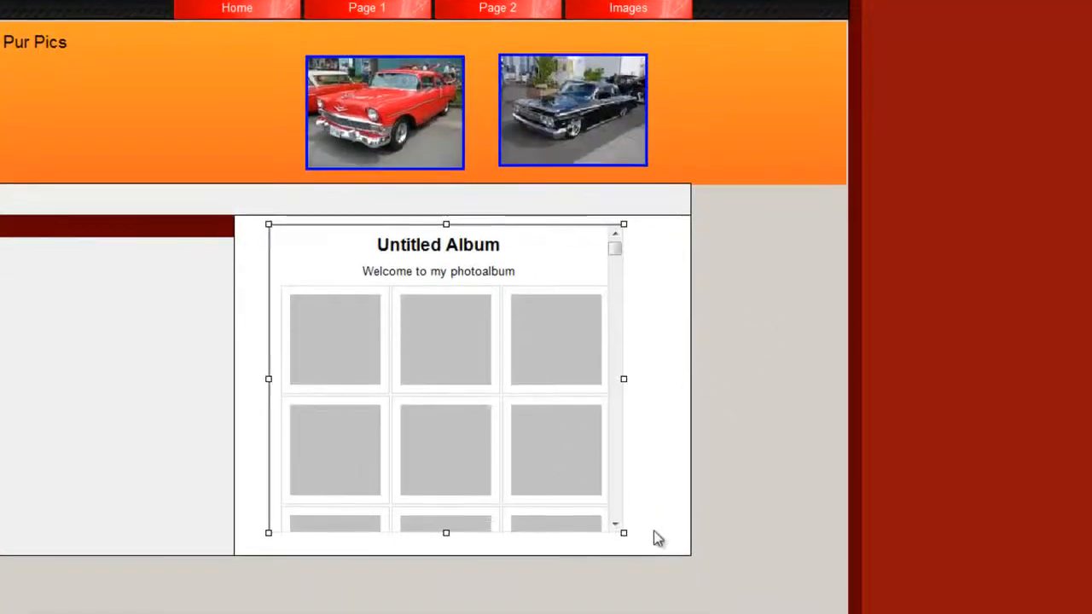
Enlarge the photo album and move it directly beneath the orange banner, at about x 292, y 358.
{"action": "left_click_drag", "start_coordinate": [626, 222], "coordinate": [725, 134]}
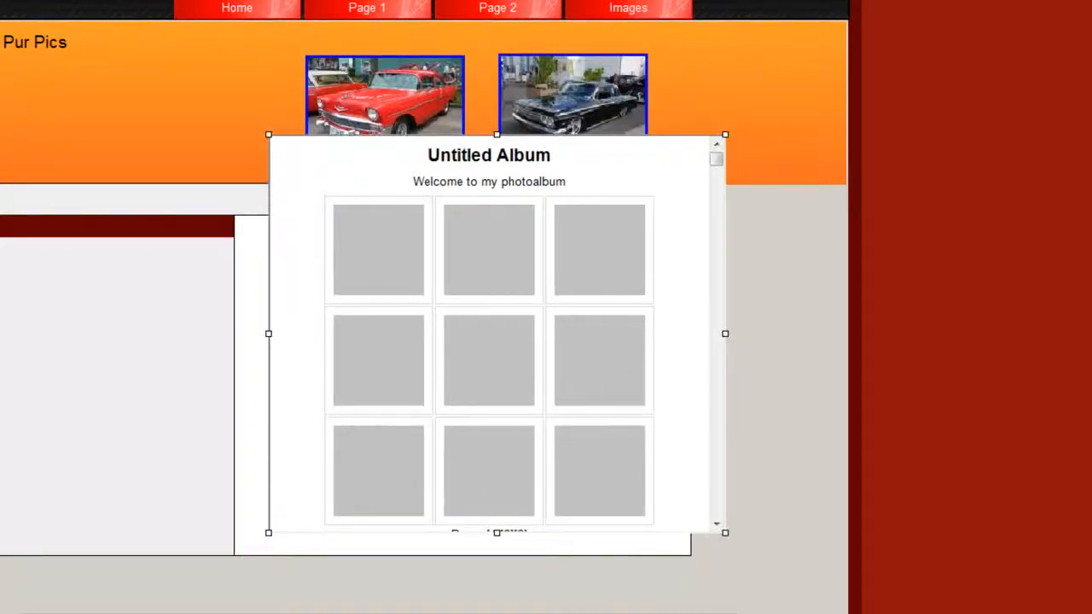
{"action": "left_click", "coordinate": [548, 565]}
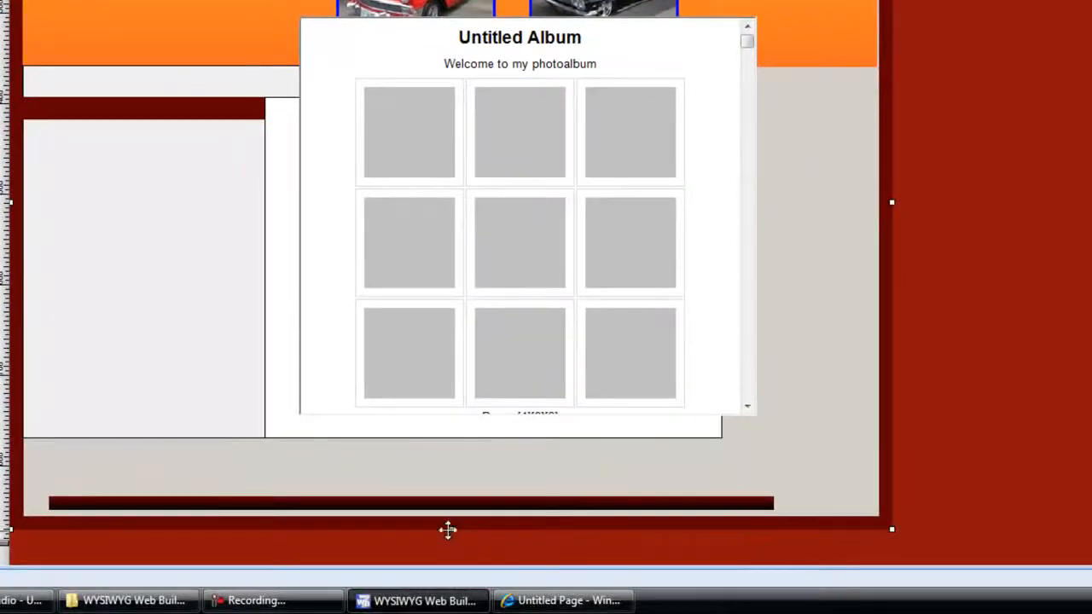
{"action": "mouse_move", "coordinate": [447, 530]}
{"action": "left_mouse_down"}
{"action": "mouse_move", "coordinate": [456, 603]}
{"action": "mouse_move", "coordinate": [455, 537]}
{"action": "left_mouse_up"}
{"action": "left_click", "coordinate": [464, 424]}
{"action": "left_click_drag", "start_coordinate": [462, 425], "coordinate": [480, 565]}
{"action": "left_click", "coordinate": [546, 333]}
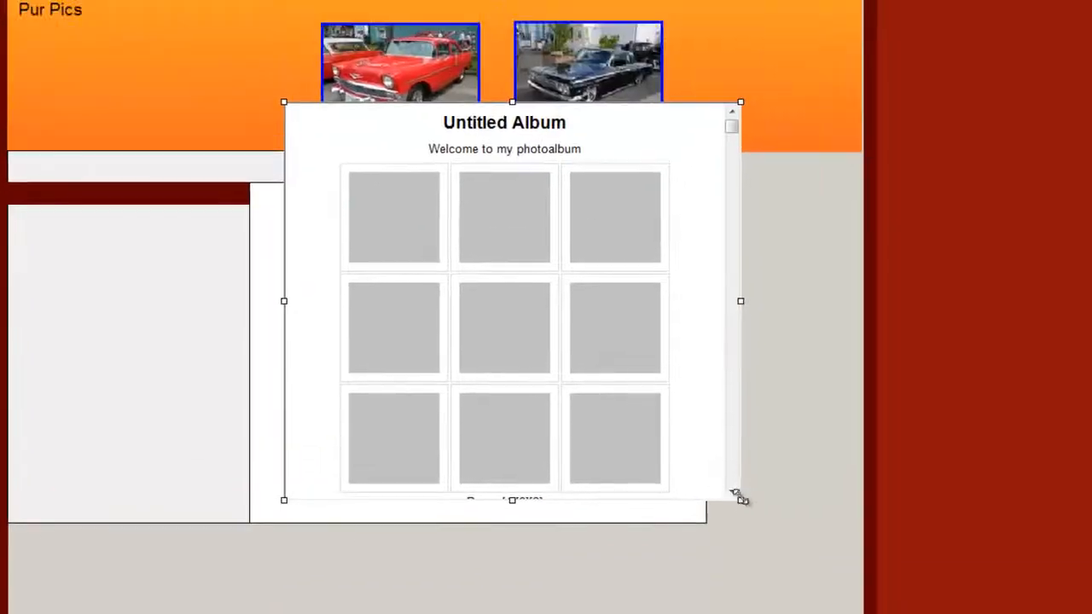
{"action": "left_click_drag", "start_coordinate": [756, 335], "coordinate": [767, 530]}
{"action": "left_click_drag", "start_coordinate": [697, 418], "coordinate": [680, 460]}
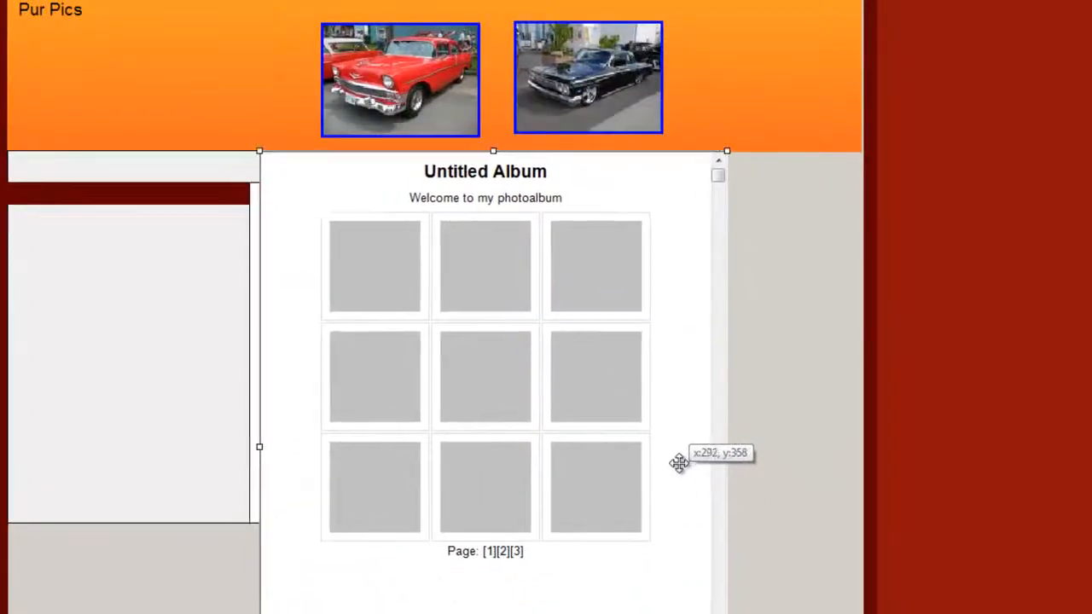
Add the five pictures car1 to car5 from the classic cars folder to the photo album.
{"action": "double_click", "coordinate": [691, 431]}
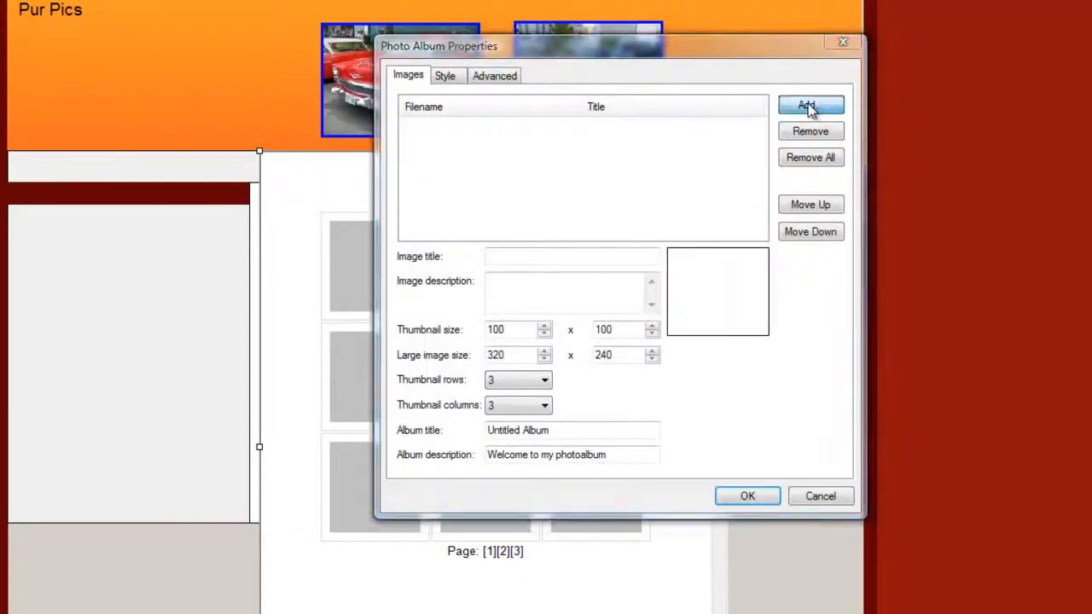
{"action": "left_click", "coordinate": [810, 105]}
{"action": "left_click", "coordinate": [481, 277]}
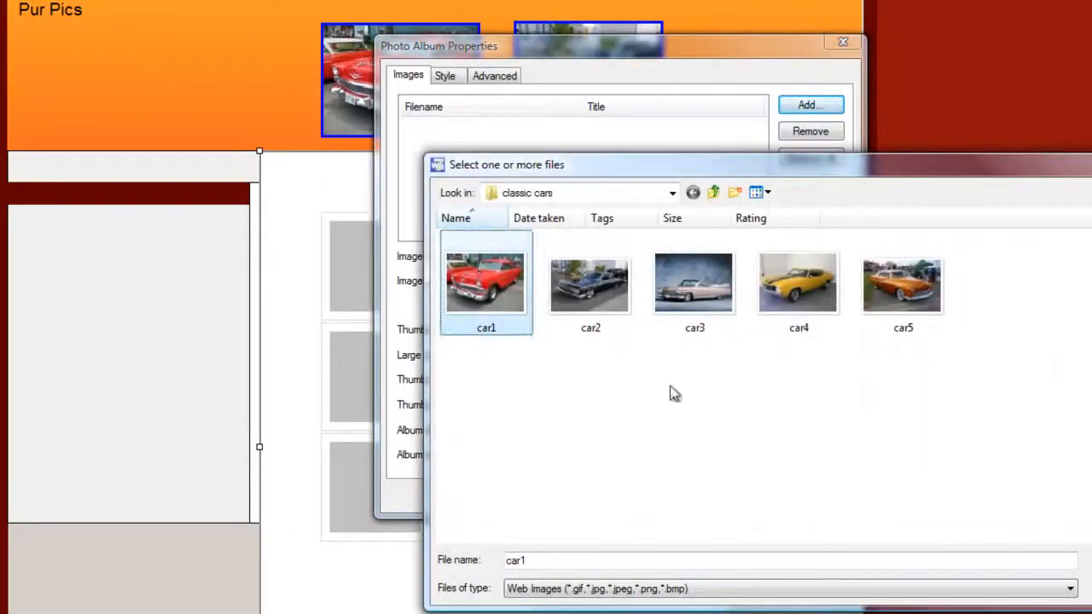
{"action": "left_click", "coordinate": [928, 320], "text": "shift"}
{"action": "key", "text": "Return"}
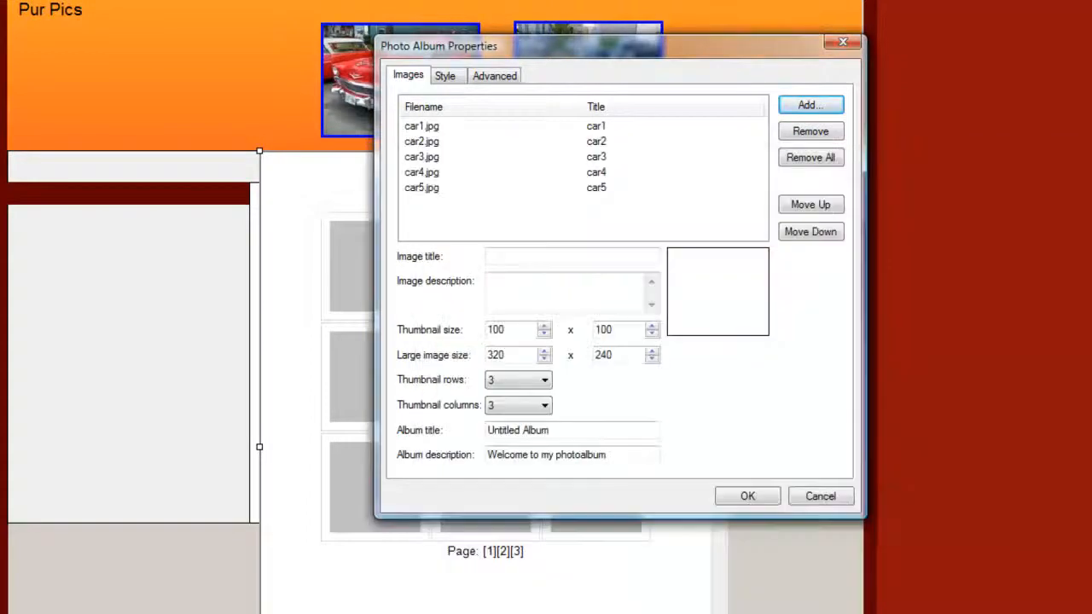
Set the photo album's background colour to Lime.
{"action": "left_click", "coordinate": [445, 75]}
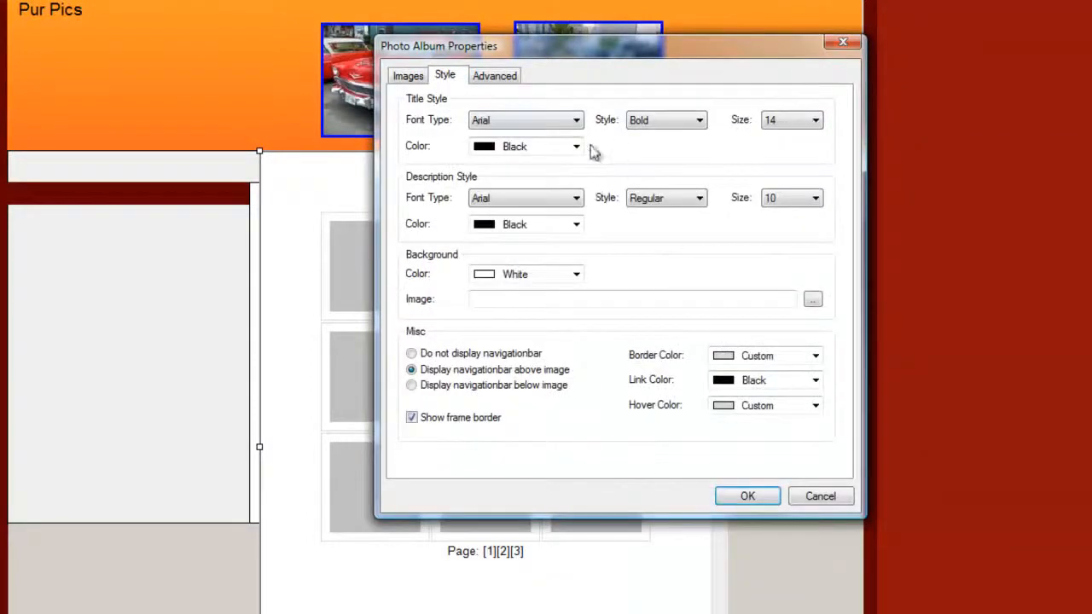
{"action": "left_click", "coordinate": [565, 280]}
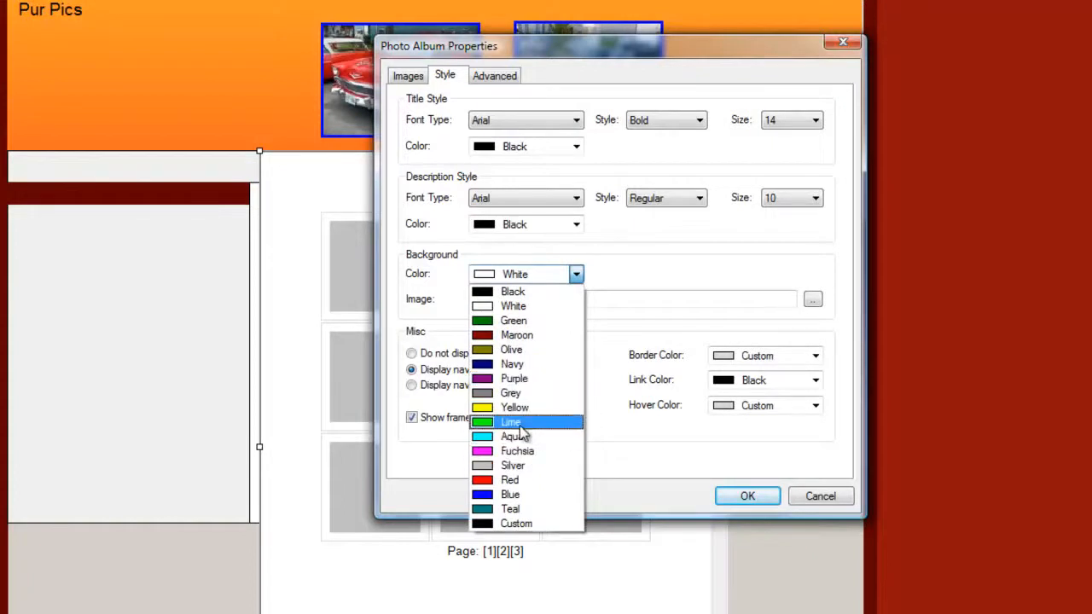
{"action": "left_click", "coordinate": [526, 431]}
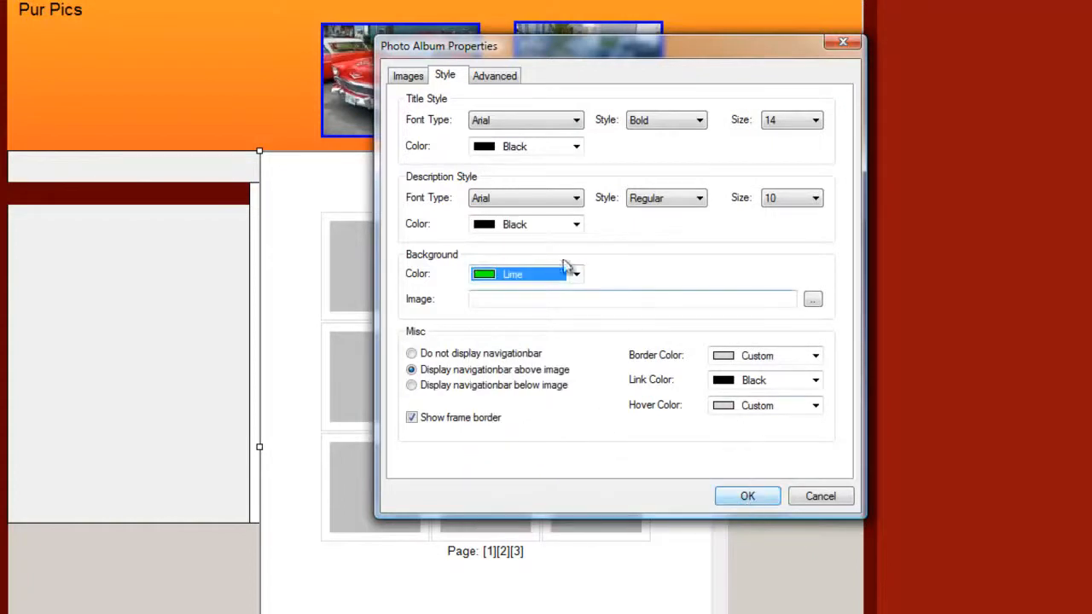
{"action": "left_click", "coordinate": [767, 502]}
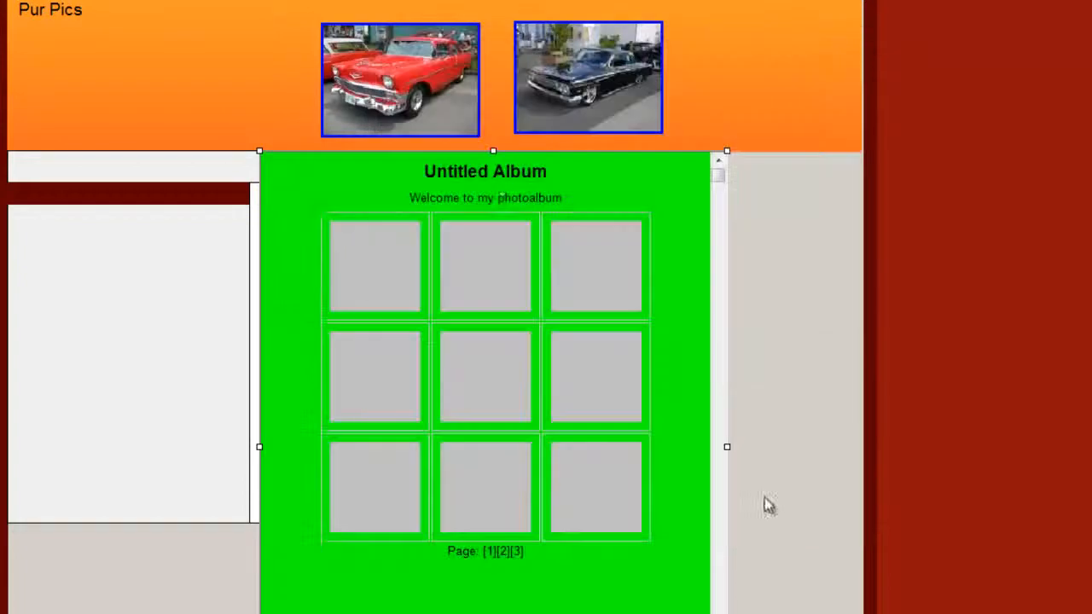
Set the album title to "Classic Cars" and reduce the photo album's height by raising its lower edge.
{"action": "double_click", "coordinate": [482, 176]}
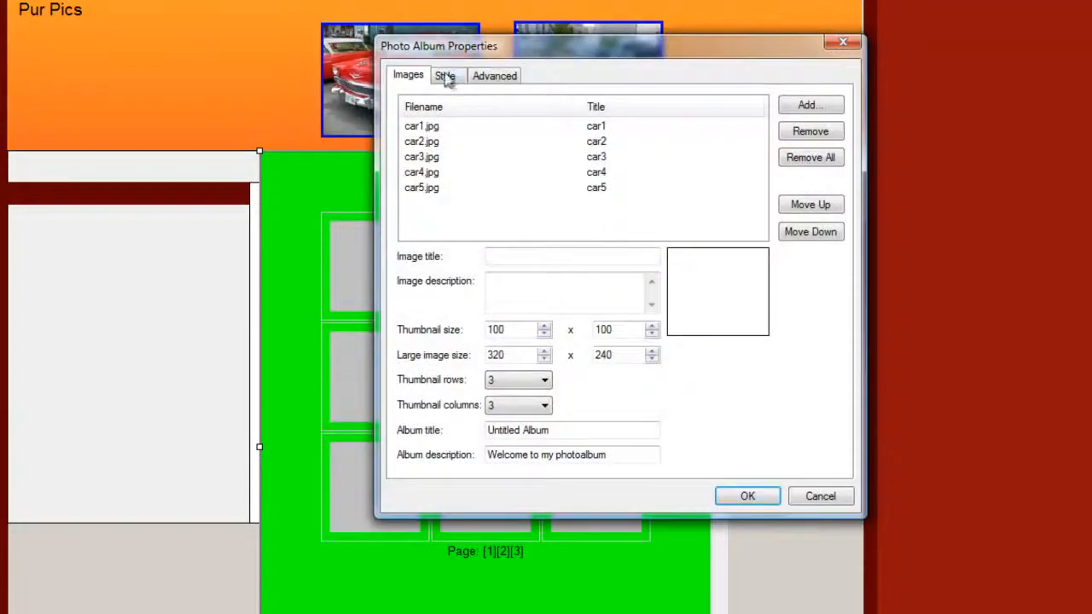
{"action": "left_click_drag", "start_coordinate": [559, 430], "coordinate": [446, 421]}
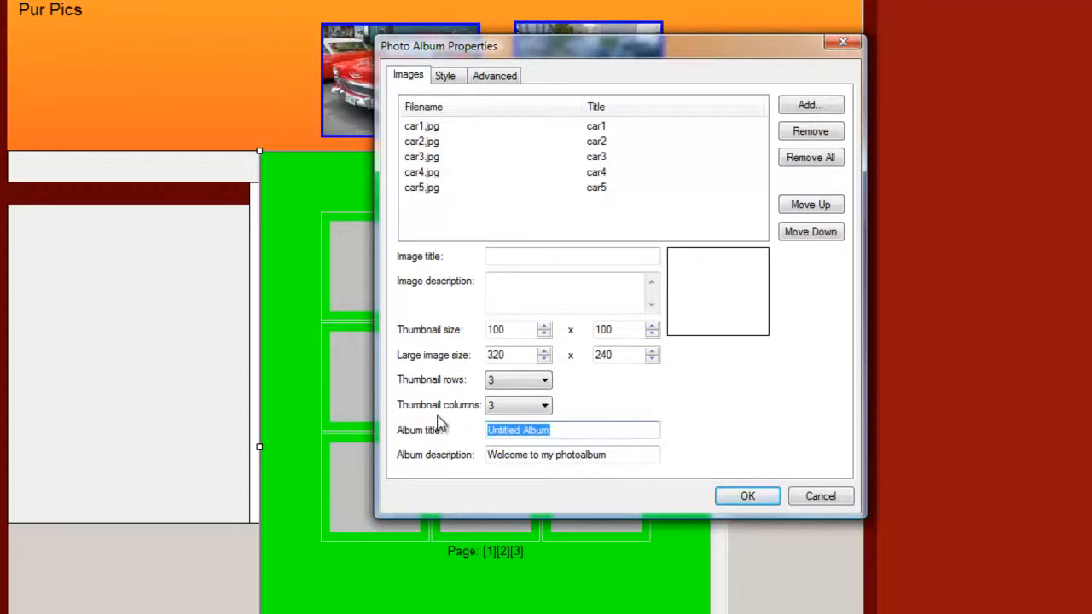
{"action": "type", "text": "Classic Cars"}
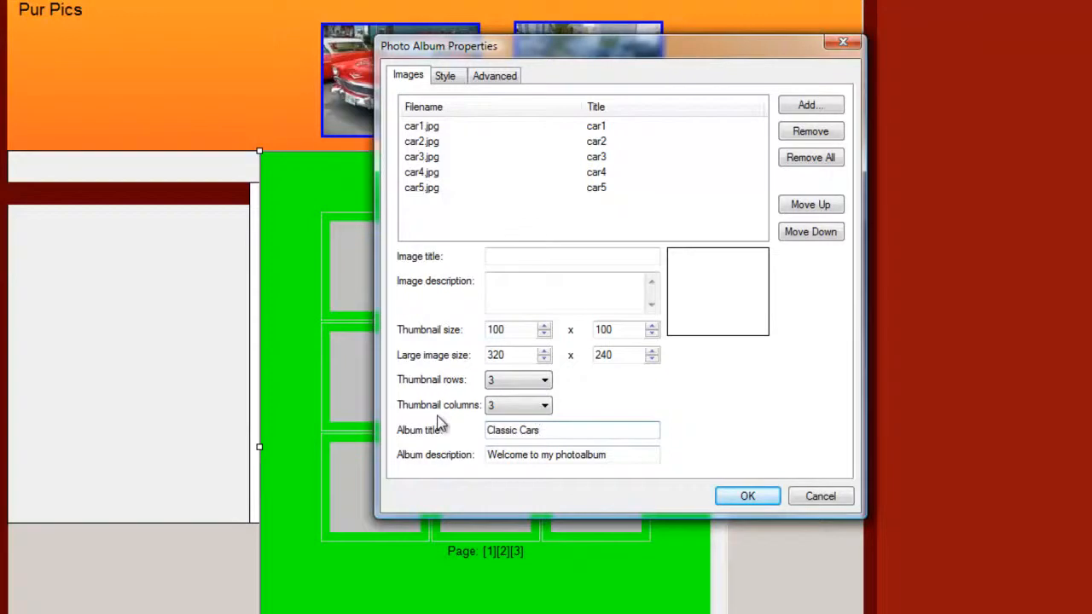
{"action": "left_click", "coordinate": [729, 498]}
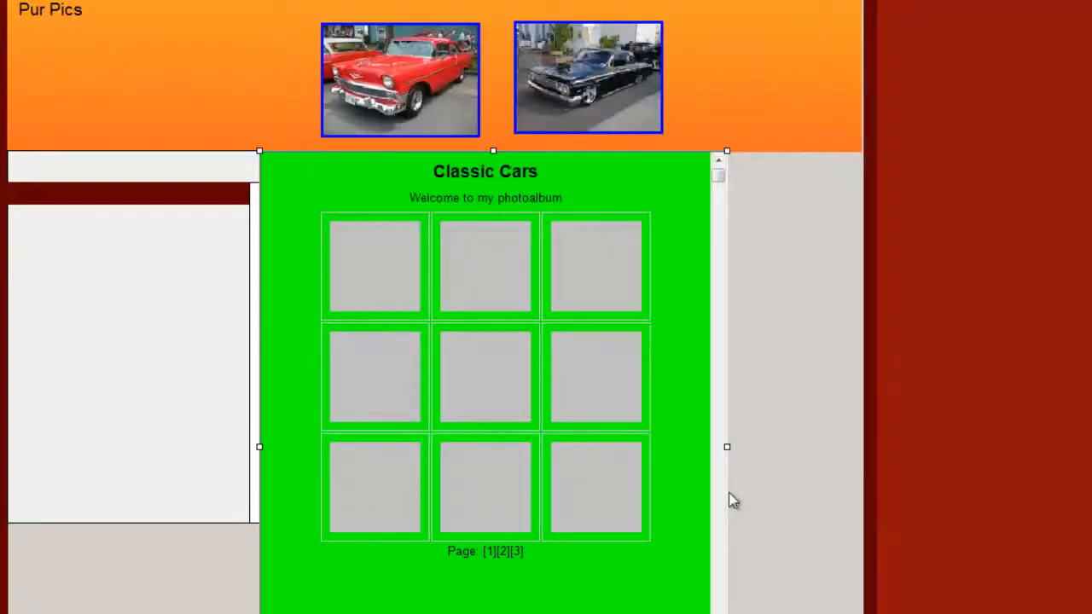
{"action": "scroll", "coordinate": [931, 288], "scroll_direction": "down", "scroll_amount": 2}
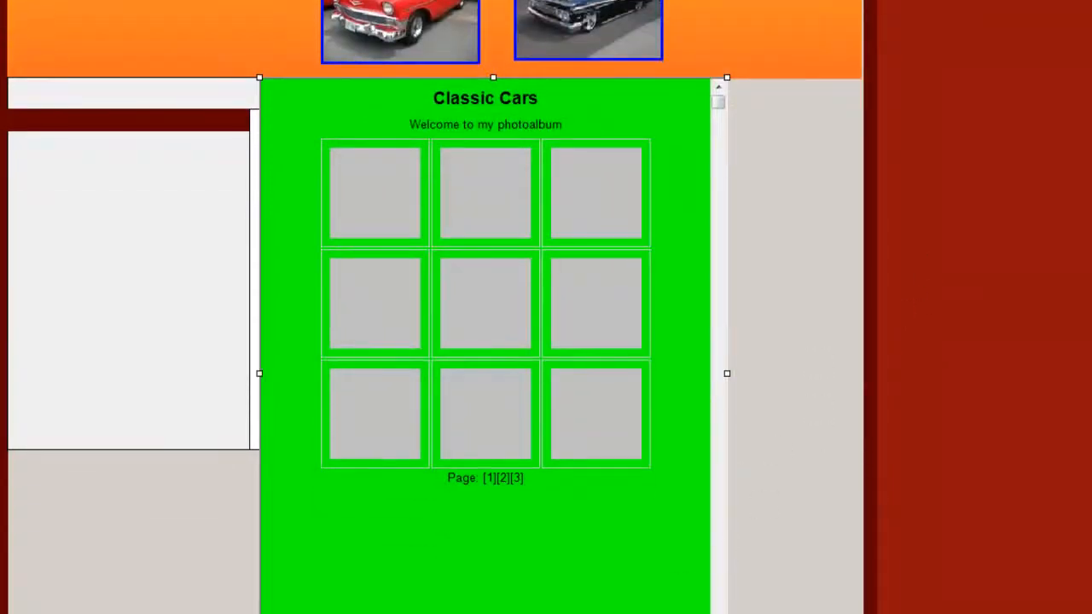
{"action": "left_click_drag", "start_coordinate": [493, 613], "coordinate": [493, 575]}
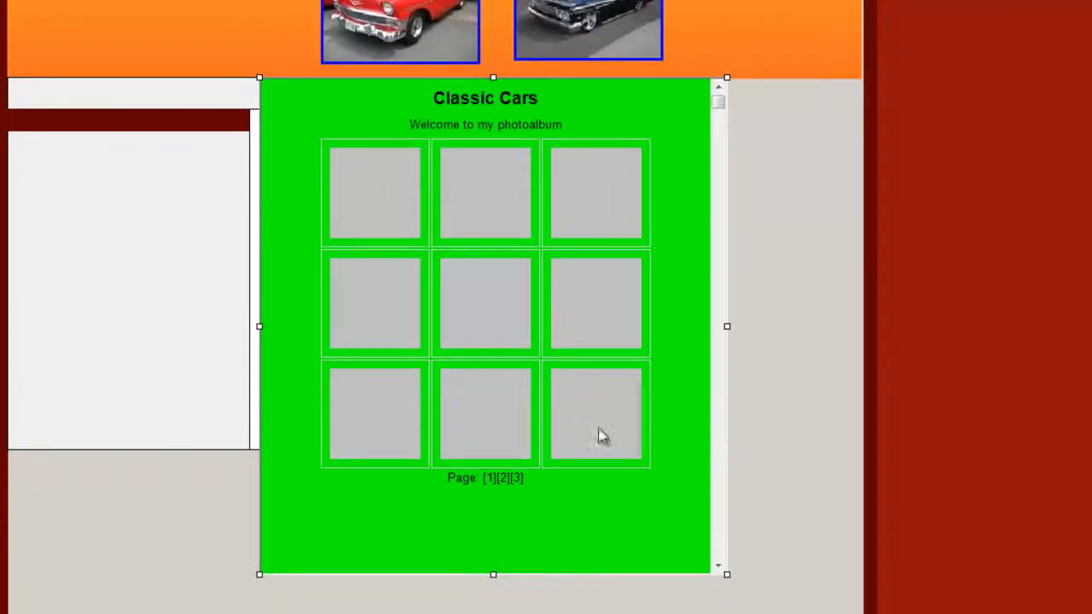
Save the website project and preview the Images page in the web browser.
{"action": "left_click", "coordinate": [1007, 29]}
{"action": "scroll", "coordinate": [1008, 32], "scroll_direction": "up", "scroll_amount": 3}
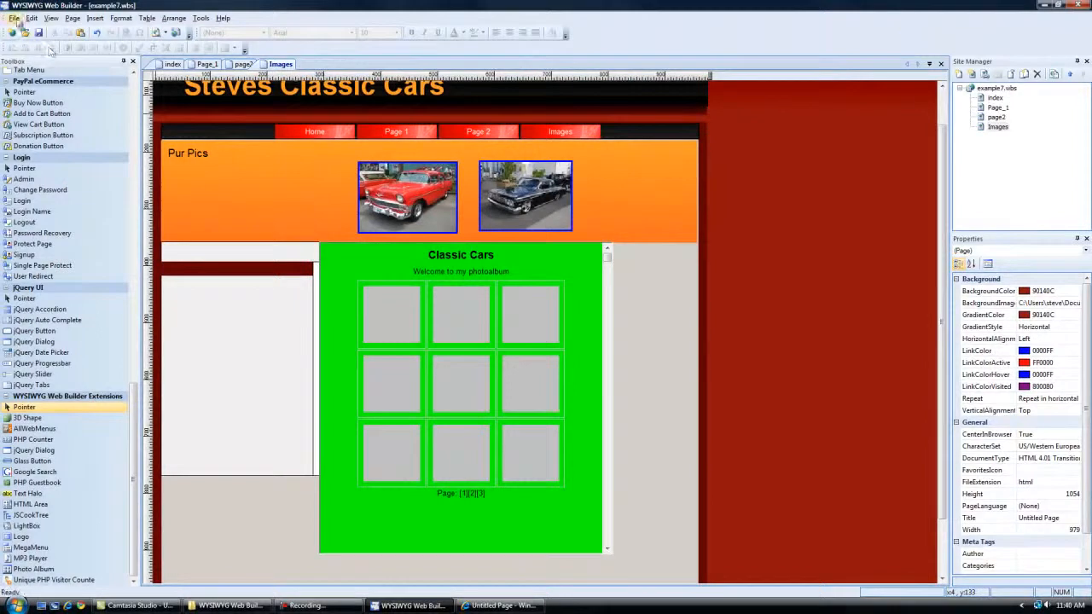
{"action": "left_click", "coordinate": [14, 18]}
{"action": "left_click", "coordinate": [45, 99]}
{"action": "left_click", "coordinate": [167, 33]}
{"action": "left_click", "coordinate": [174, 57]}
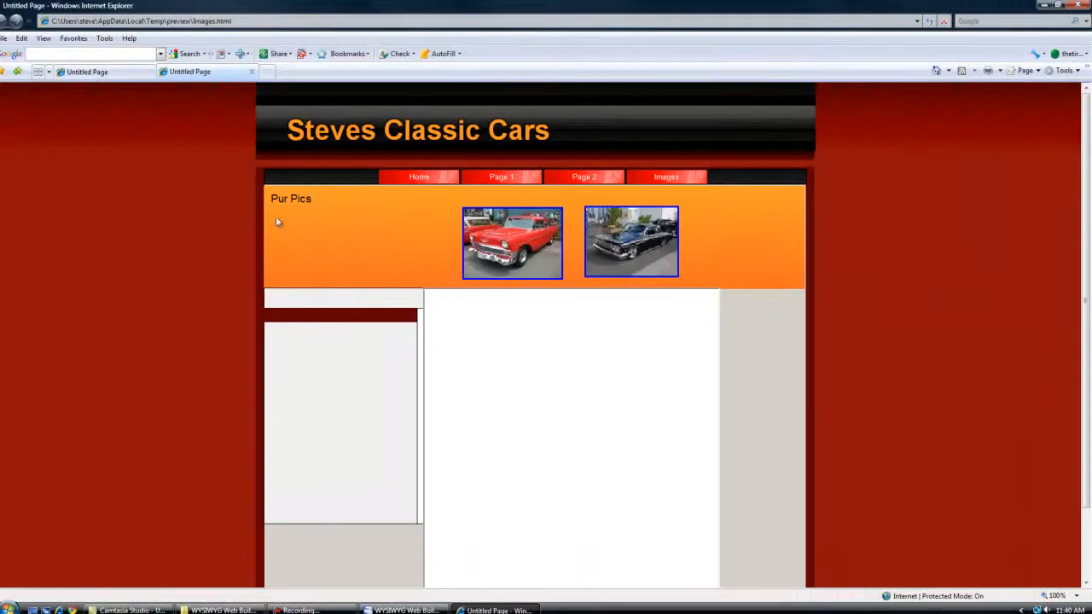
Test the Home, Page 1, Page 2 and Images navigation links in the preview, check the photo album area, and return to Home.
{"action": "left_click", "coordinate": [410, 179]}
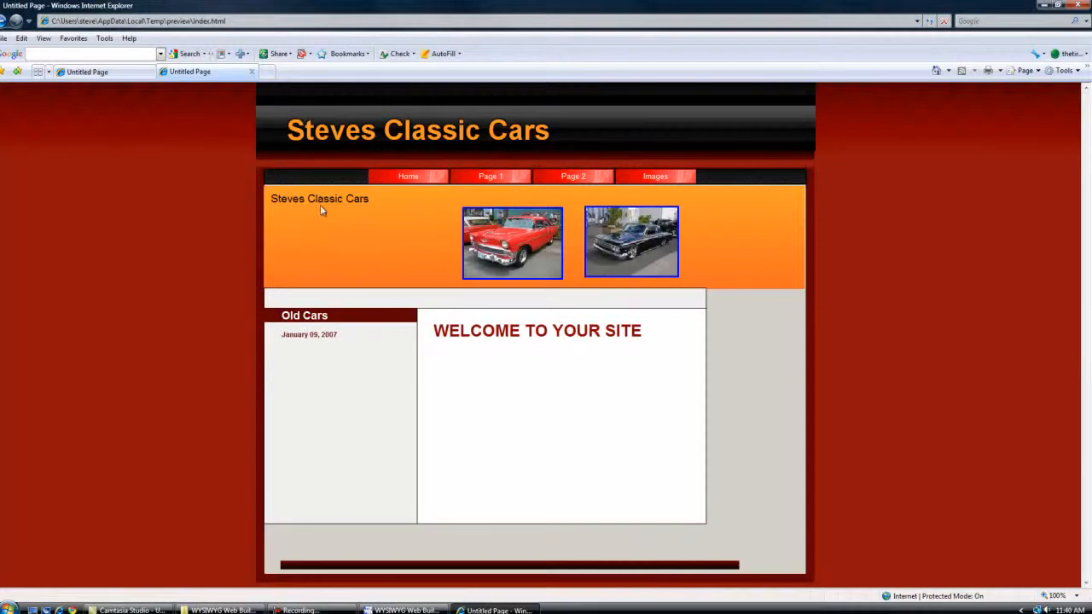
{"action": "left_click", "coordinate": [490, 176]}
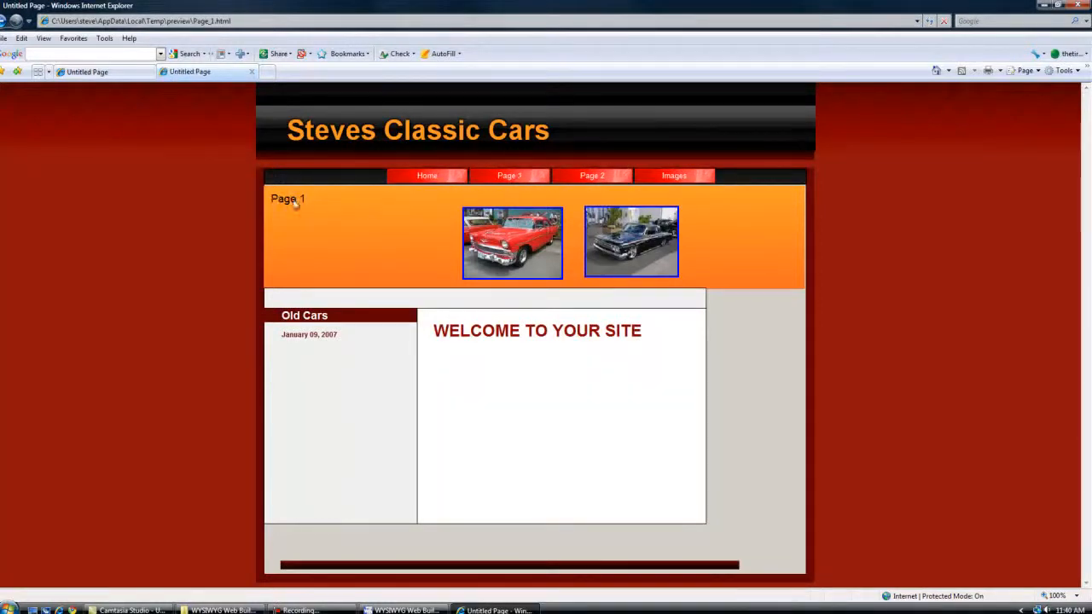
{"action": "left_click", "coordinate": [590, 177]}
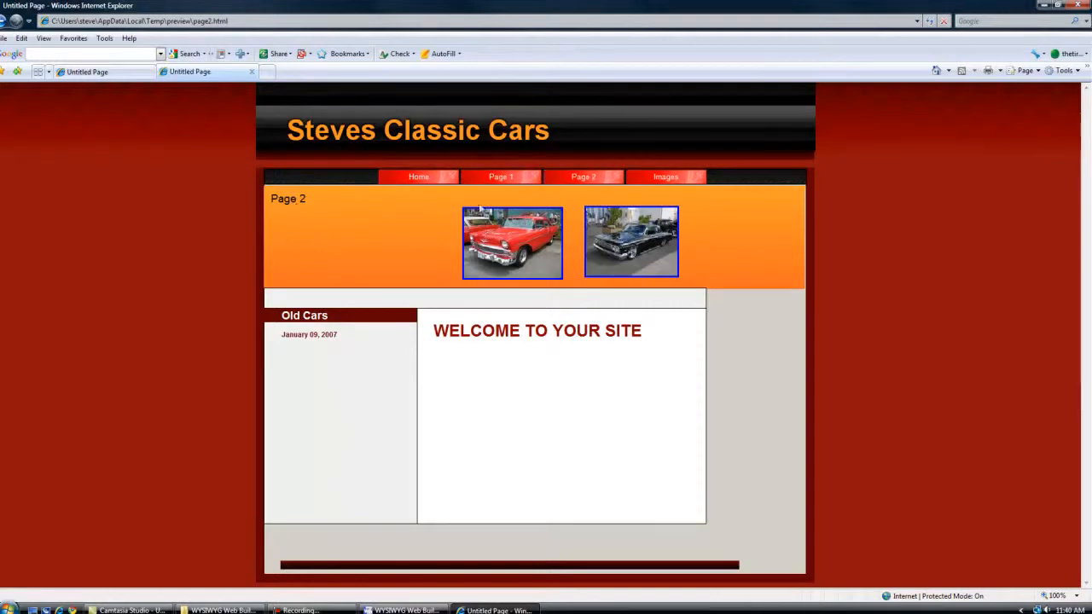
{"action": "left_click", "coordinate": [687, 178]}
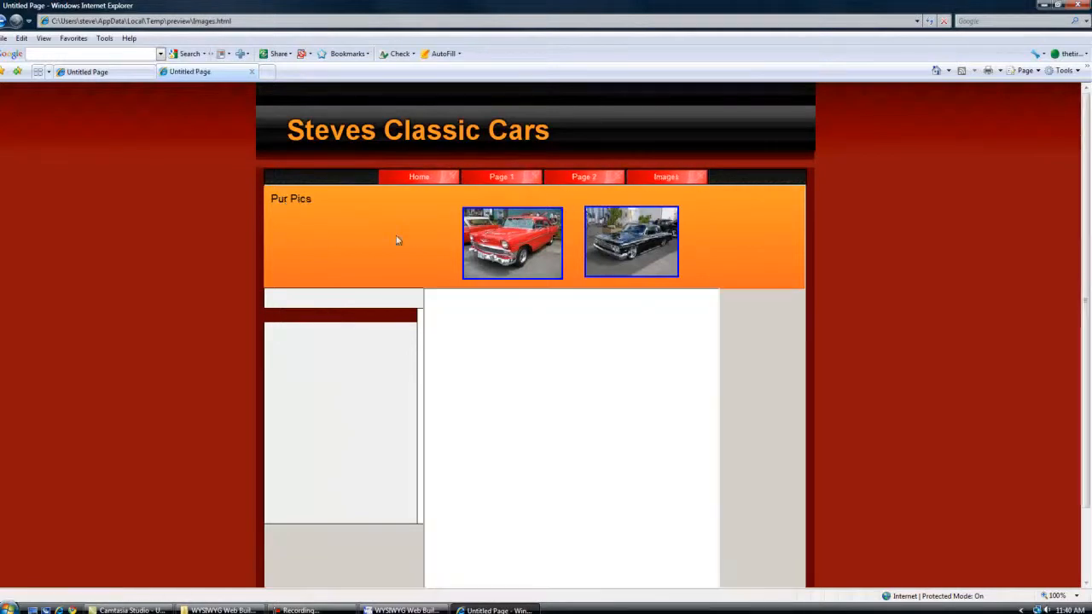
{"action": "scroll", "coordinate": [766, 276], "scroll_direction": "down", "scroll_amount": 2}
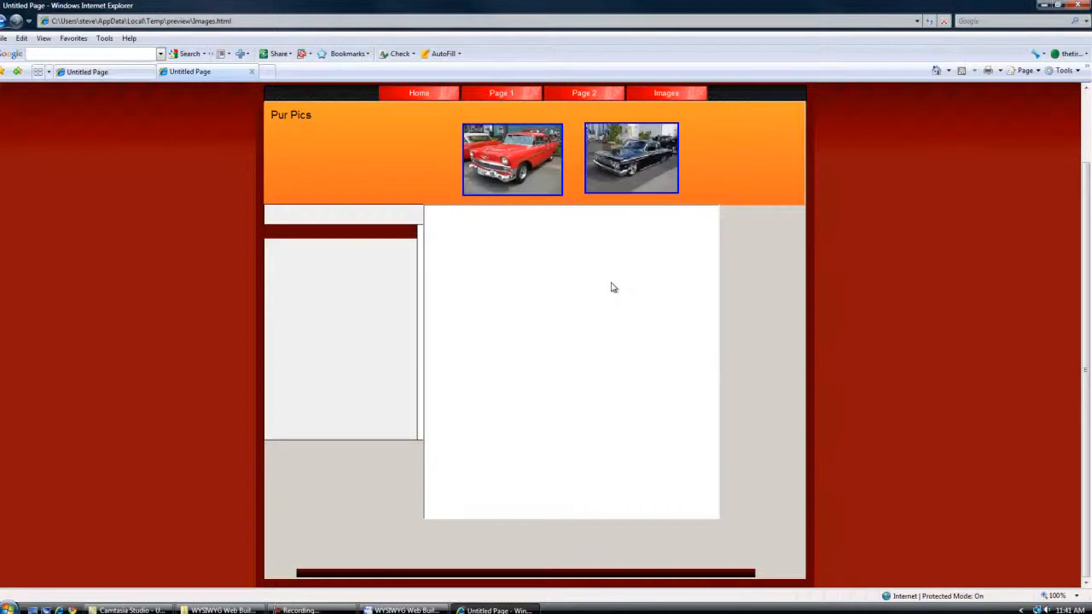
{"action": "scroll", "coordinate": [610, 287], "scroll_direction": "up", "scroll_amount": 2}
{"action": "left_click", "coordinate": [418, 180]}
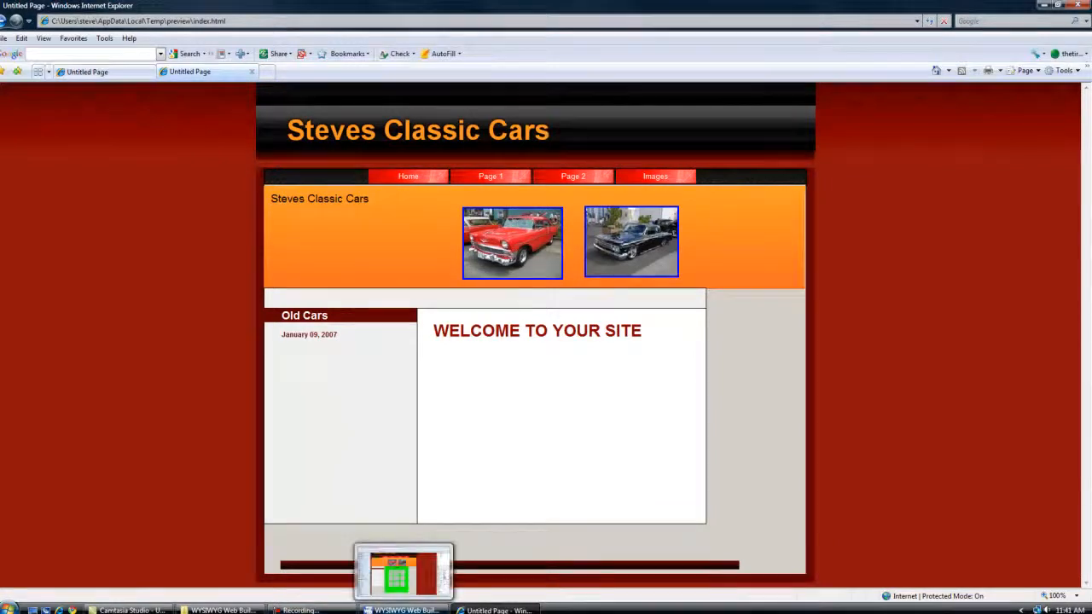
{"action": "left_click", "coordinate": [401, 610]}
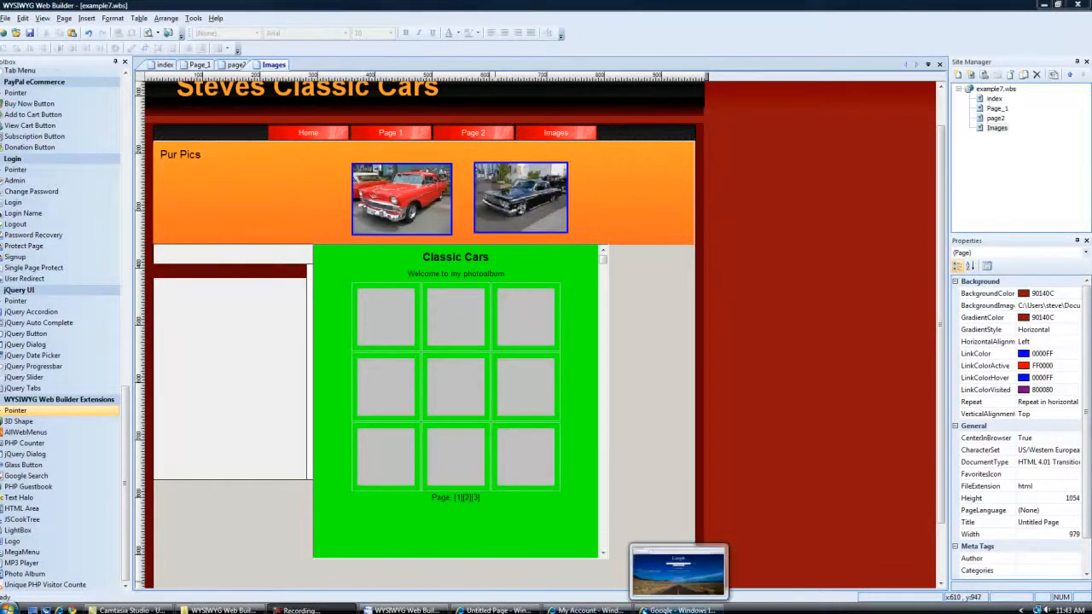
{"action": "left_click", "coordinate": [669, 611]}
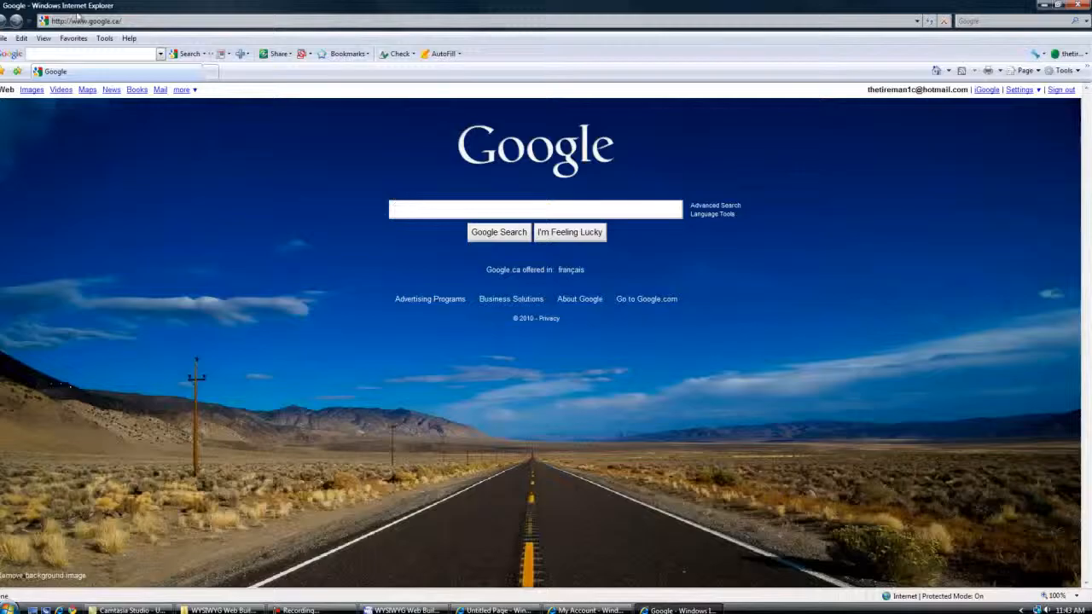
{"action": "left_click", "coordinate": [116, 21]}
{"action": "type", "text": "www."}
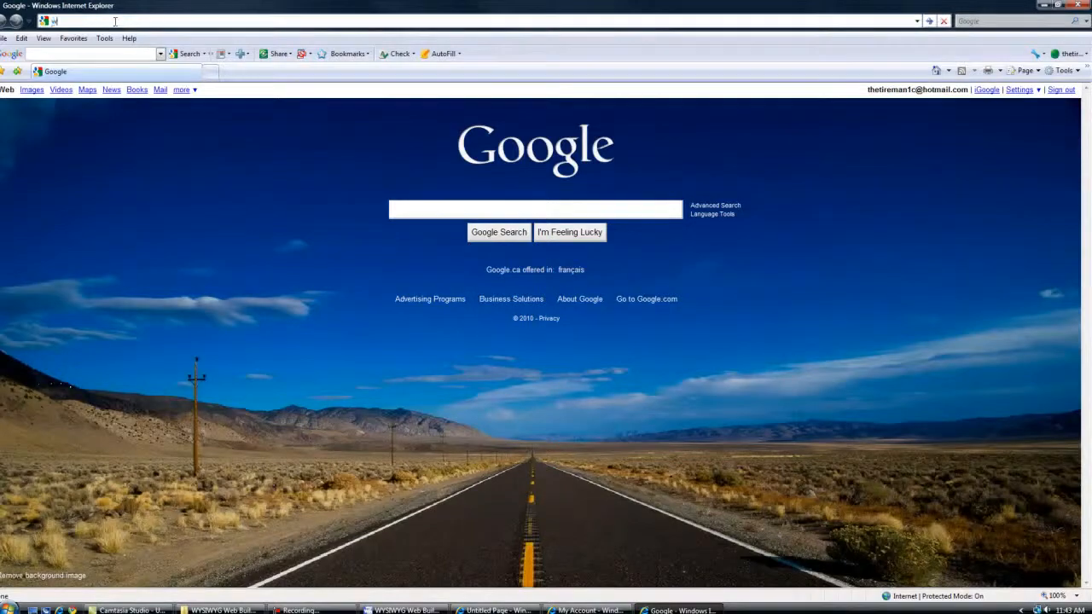
{"action": "type", "text": "easymakeasite.com"}
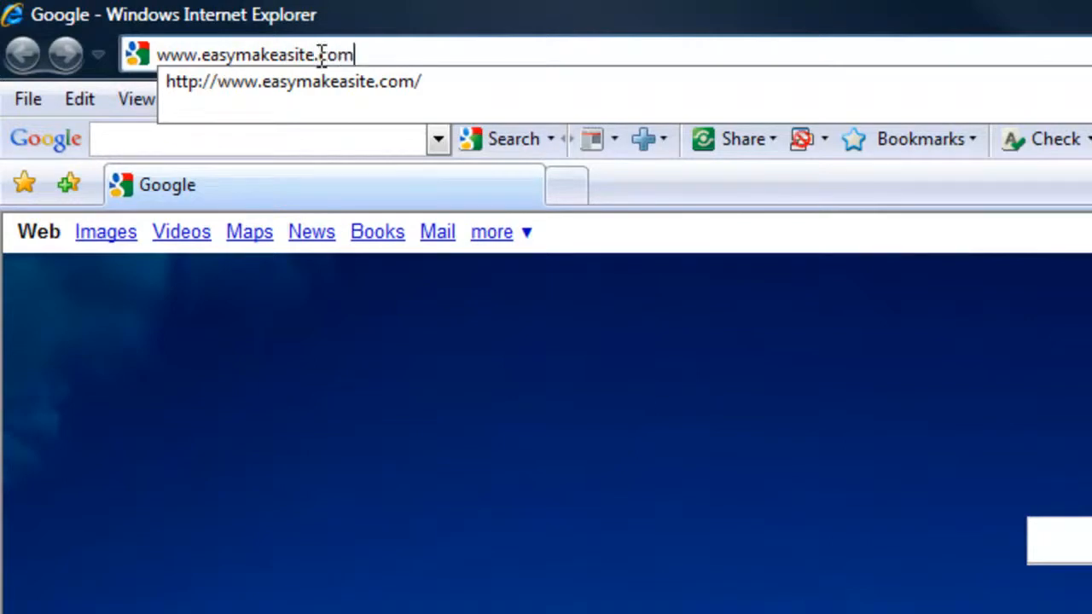
{"action": "key", "text": "Return"}
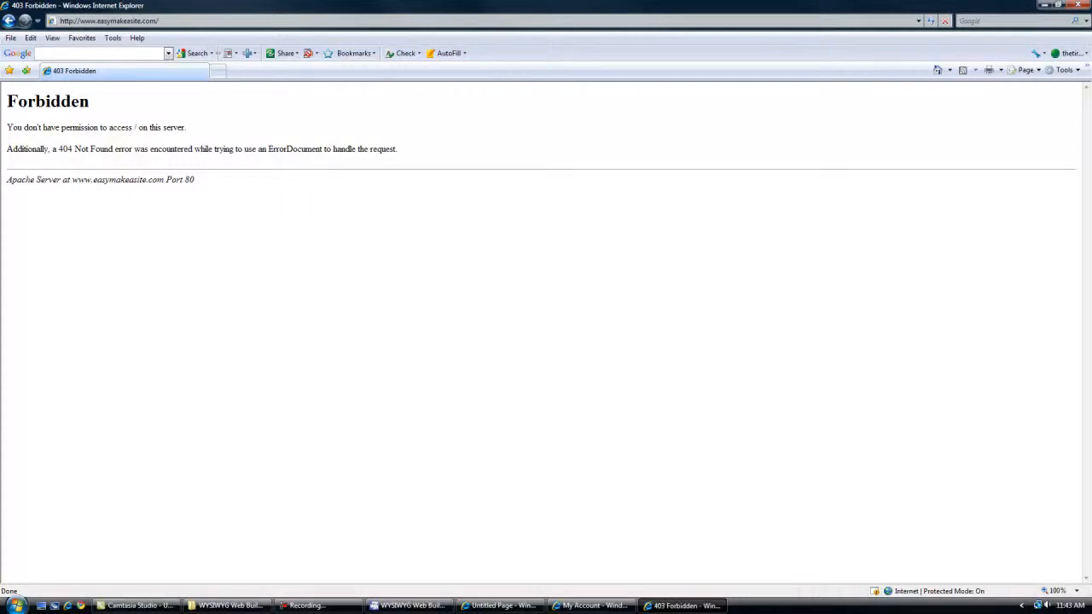
Switch to the GoDaddy account window and launch the Hosting Control Center for the web hosting product.
{"action": "left_click", "coordinate": [413, 606]}
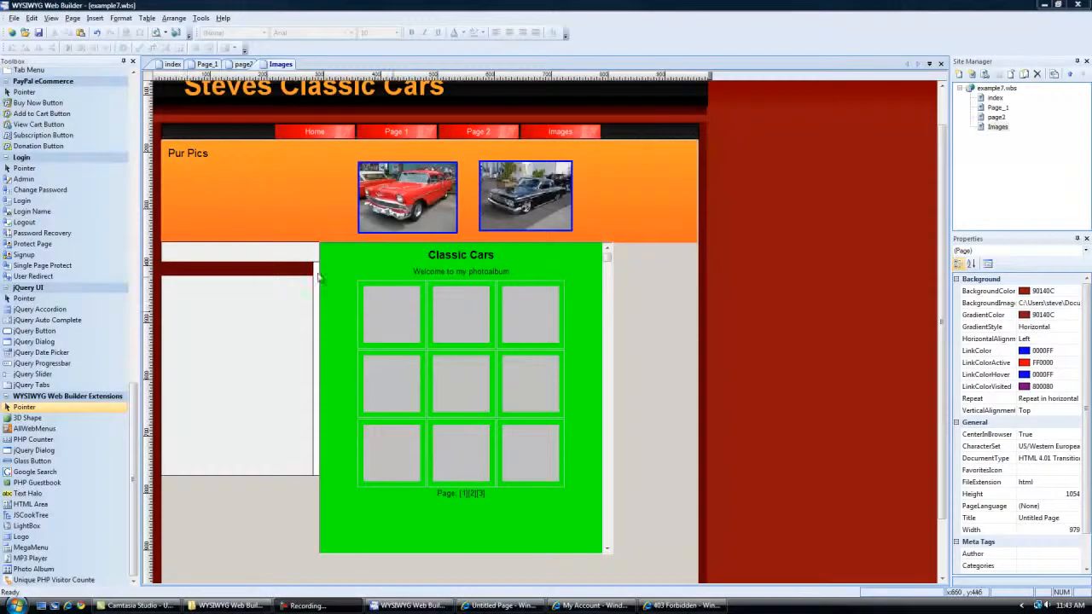
{"action": "left_click", "coordinate": [591, 605]}
{"action": "scroll", "coordinate": [840, 249], "scroll_direction": "up", "scroll_amount": 3}
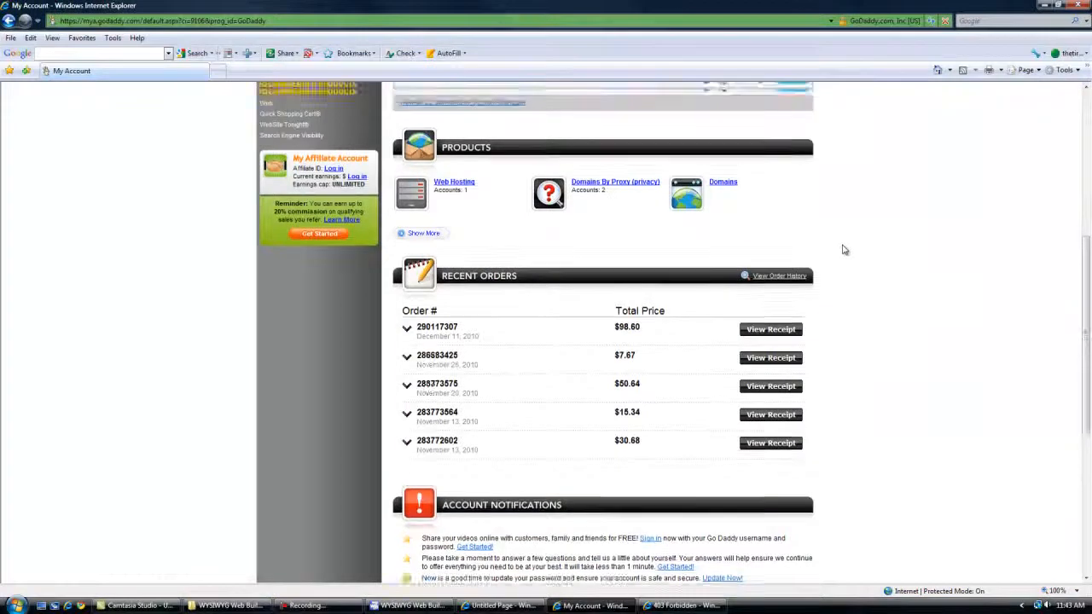
{"action": "scroll", "coordinate": [843, 247], "scroll_direction": "down", "scroll_amount": 3}
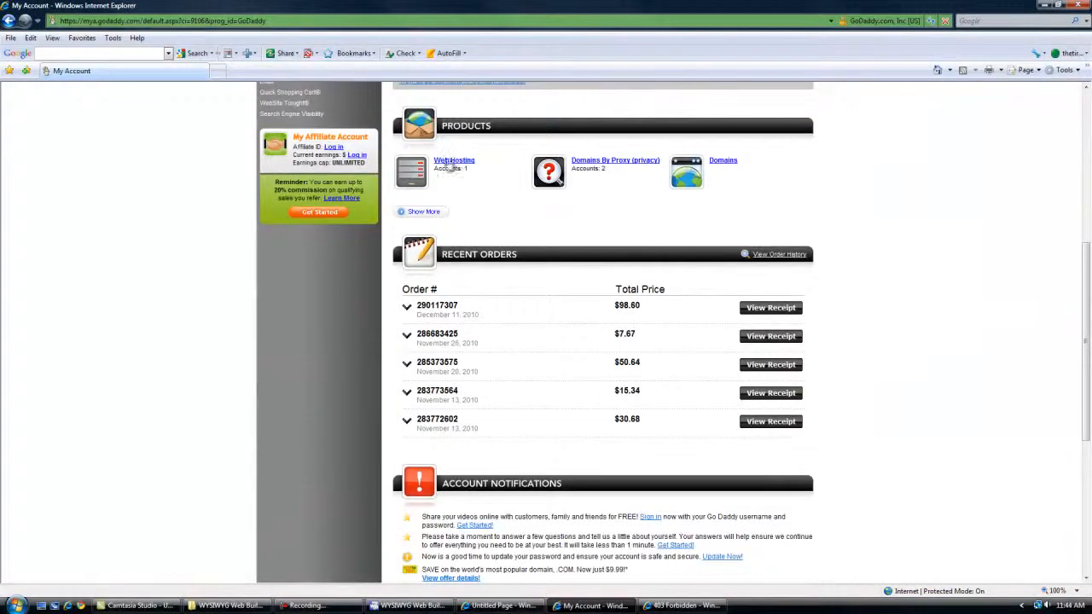
{"action": "scroll", "coordinate": [450, 165], "scroll_direction": "down", "scroll_amount": 1}
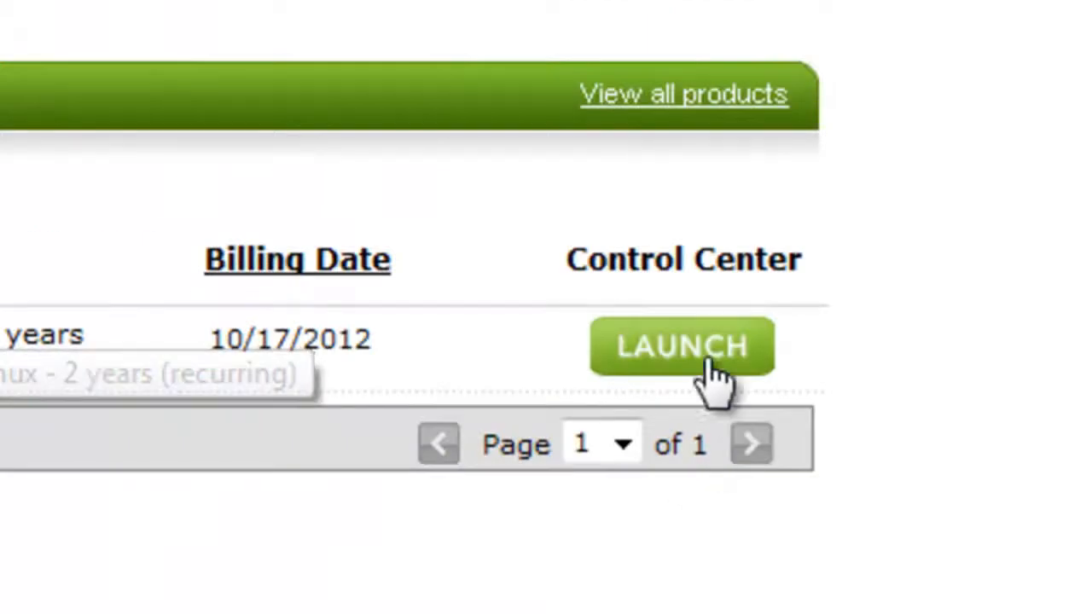
{"action": "left_click", "coordinate": [695, 346]}
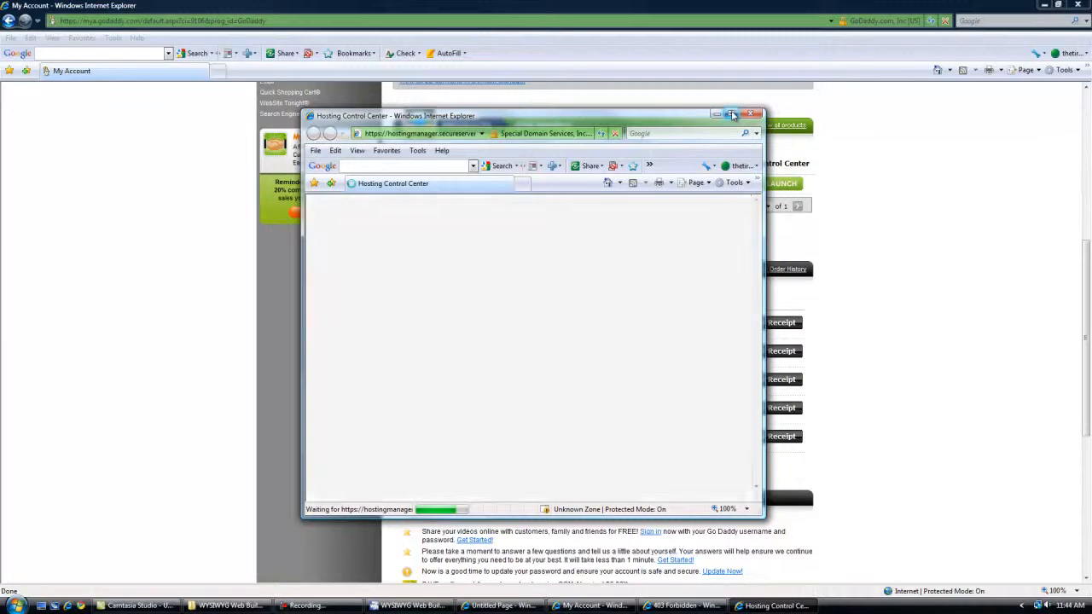
Review the FTP users in the hosting settings and close the Hosting Control Center.
{"action": "mouse_move", "coordinate": [420, 223]}
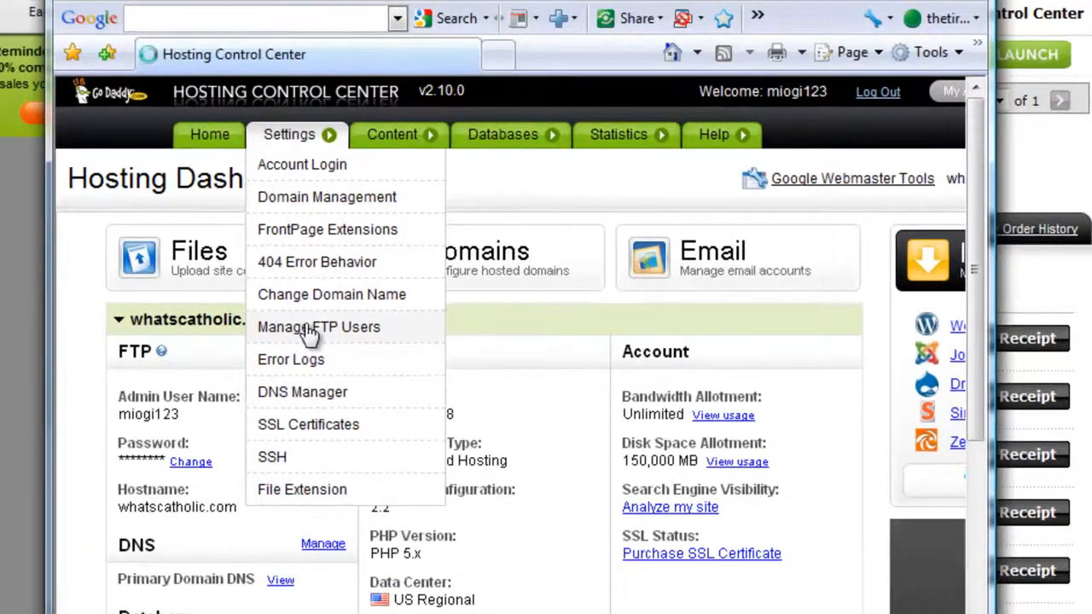
{"action": "left_click", "coordinate": [310, 328]}
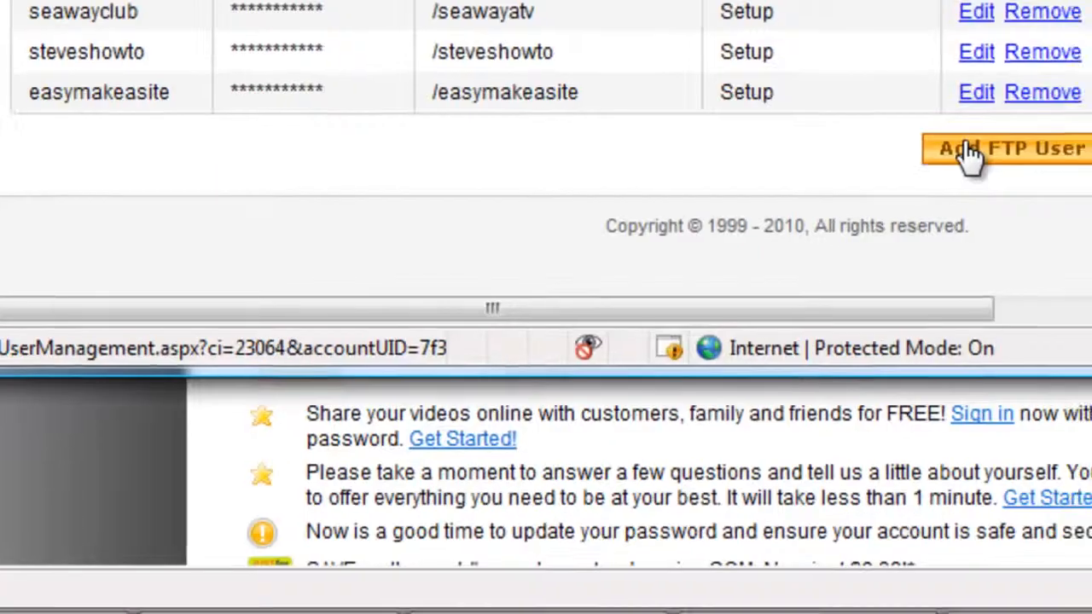
{"action": "left_click", "coordinate": [967, 146]}
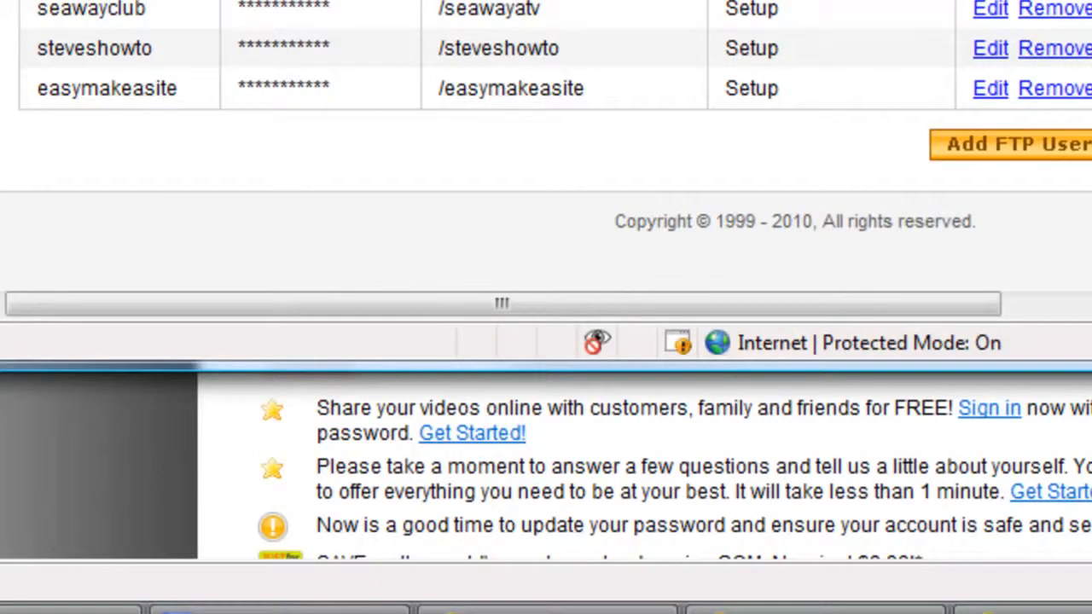
{"action": "key", "text": "alt+F4"}
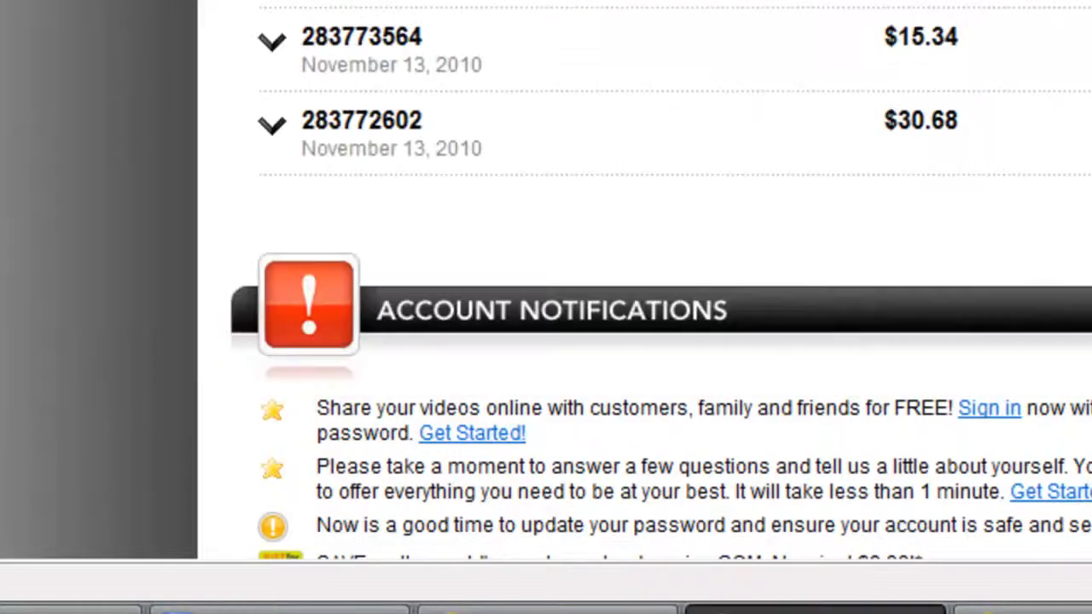
{"action": "left_click", "coordinate": [366, 608]}
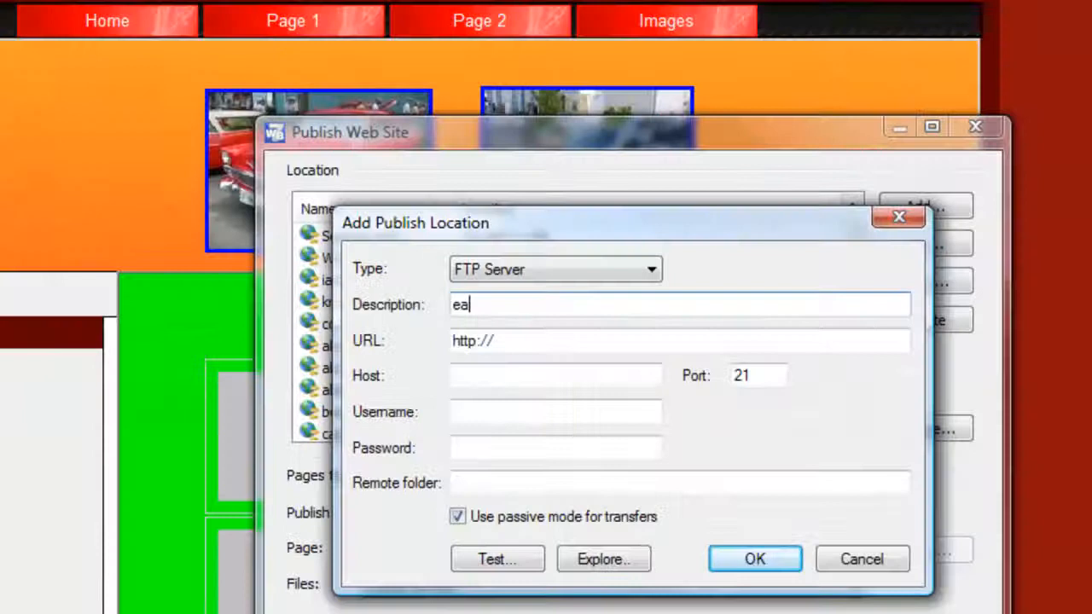
{"action": "type", "text": "sy"}
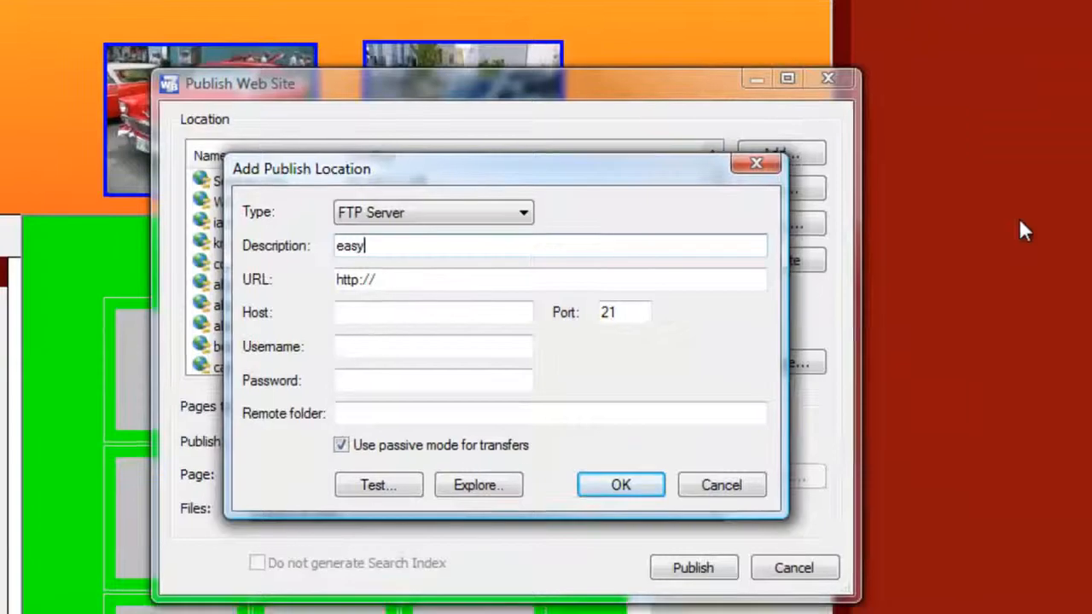
{"action": "type", "text": " make a site"}
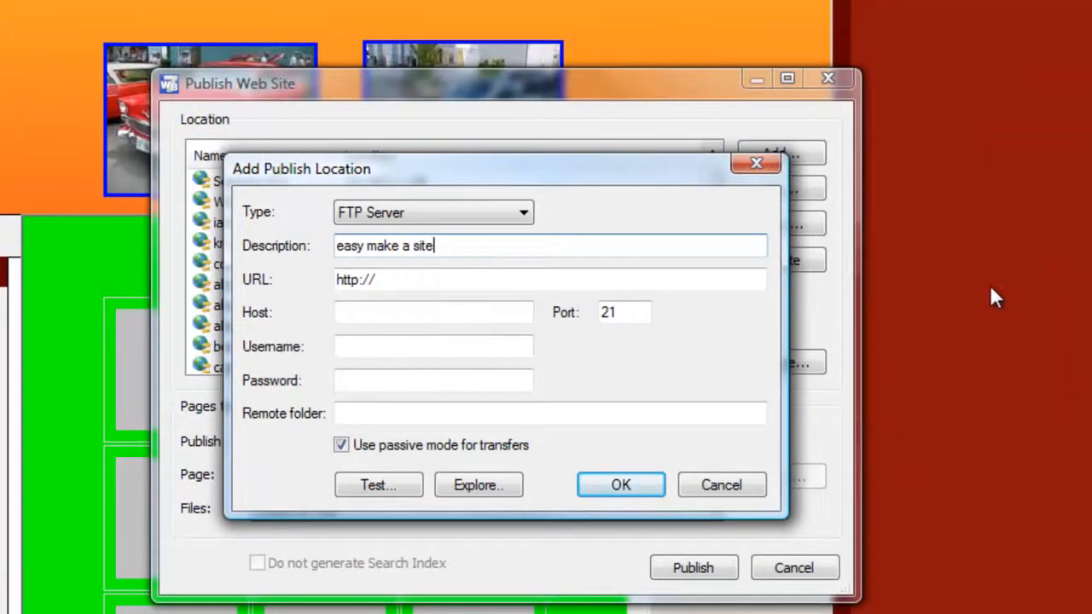
{"action": "left_click", "coordinate": [412, 281]}
{"action": "type", "text": "www.easymake"}
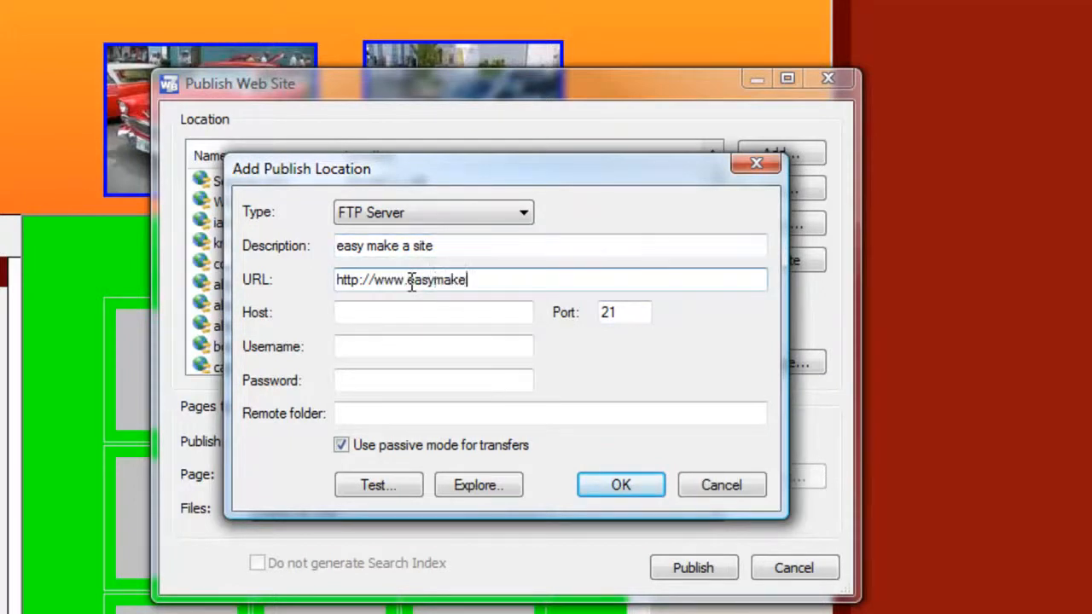
{"action": "type", "text": "asite.com."}
Set the publish location's host to 72.167.1.128 and go through its username and password fields.
{"action": "left_click", "coordinate": [364, 314]}
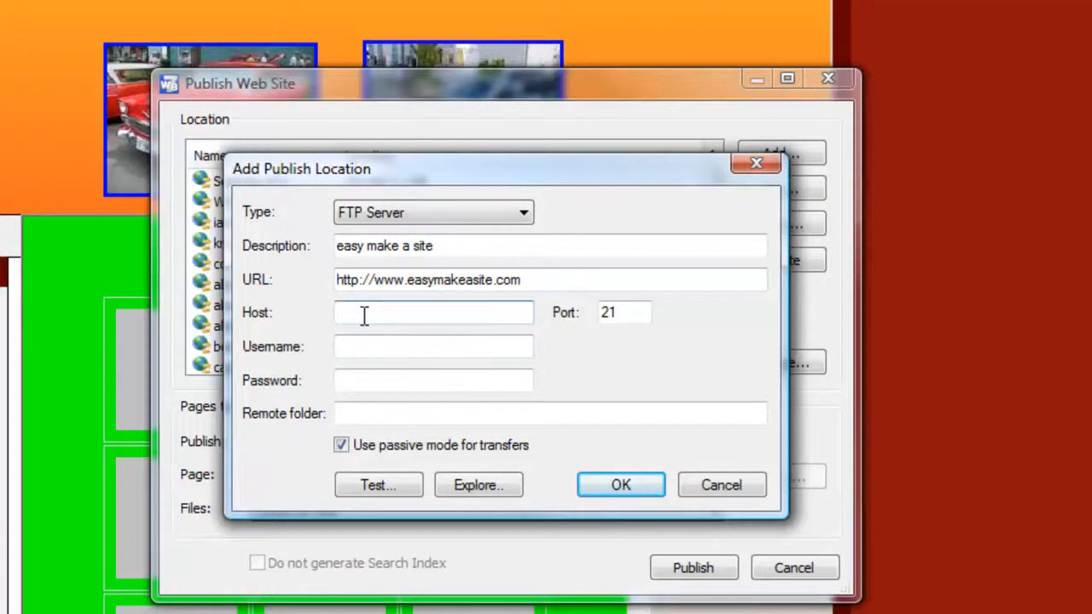
{"action": "left_click_drag", "start_coordinate": [514, 173], "coordinate": [467, 135]}
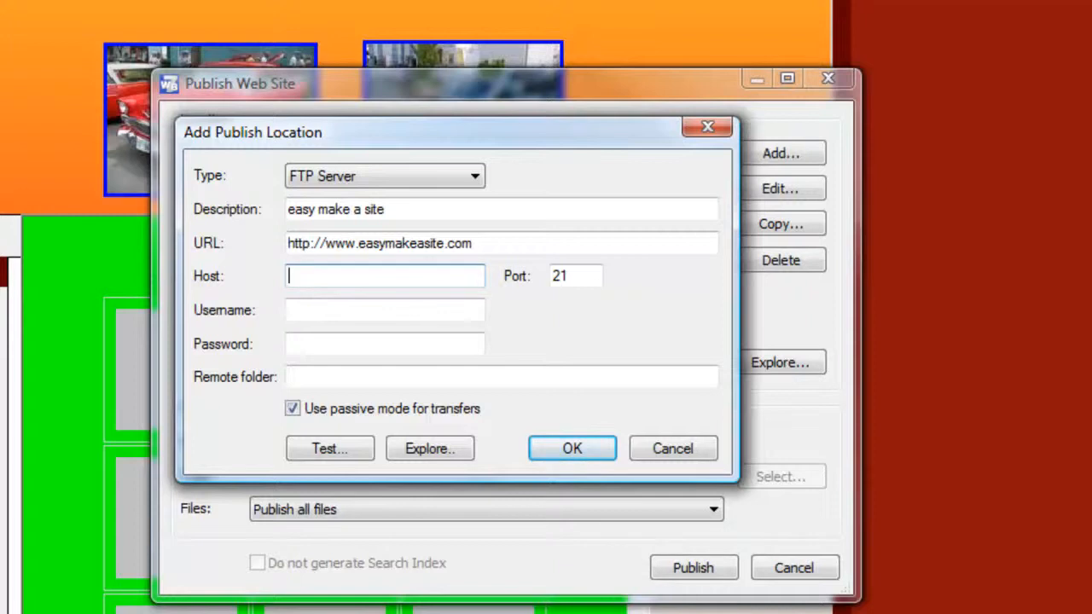
{"action": "type", "text": "72.167.1.128"}
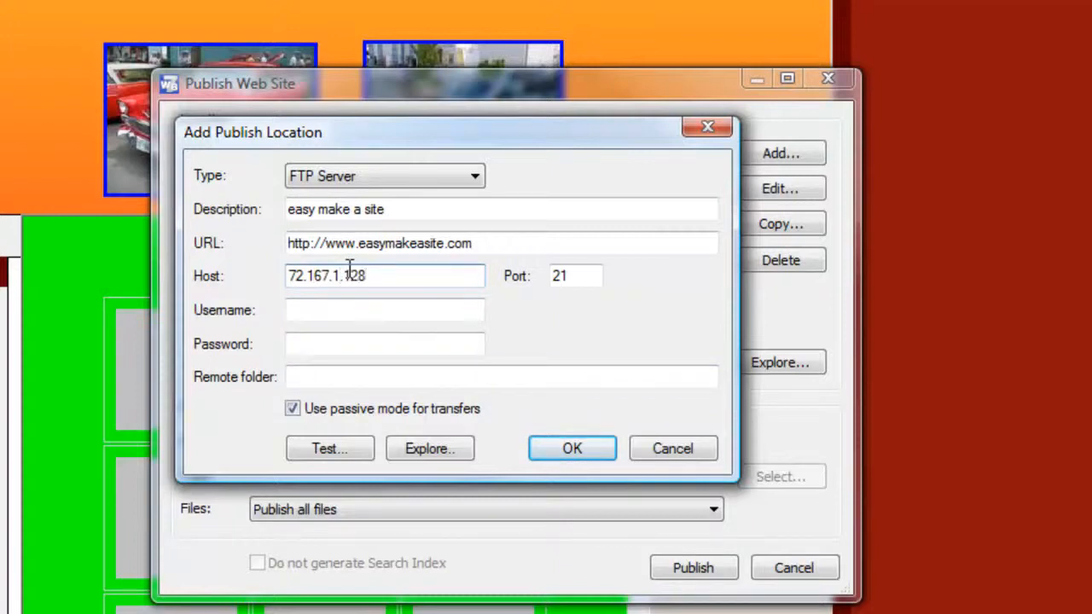
{"action": "left_click_drag", "start_coordinate": [474, 142], "coordinate": [442, 219]}
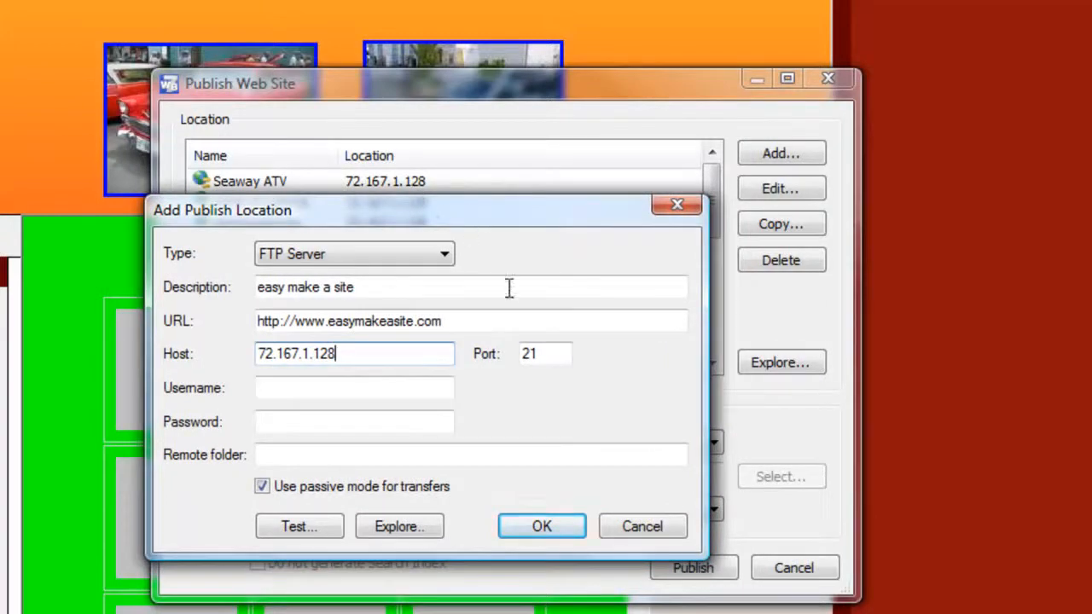
{"action": "left_click", "coordinate": [303, 390]}
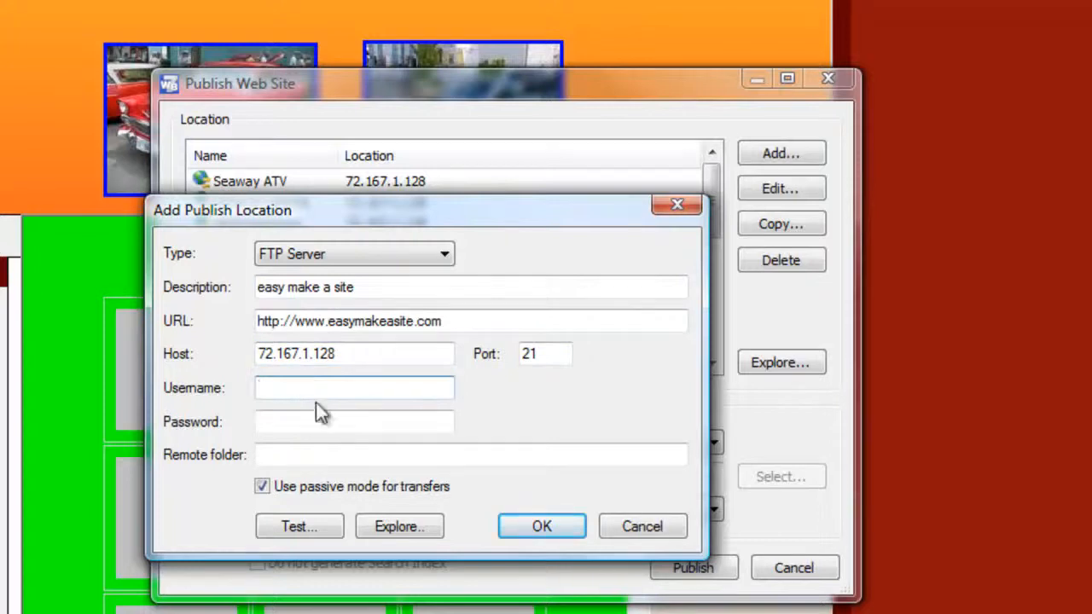
{"action": "left_click", "coordinate": [300, 419]}
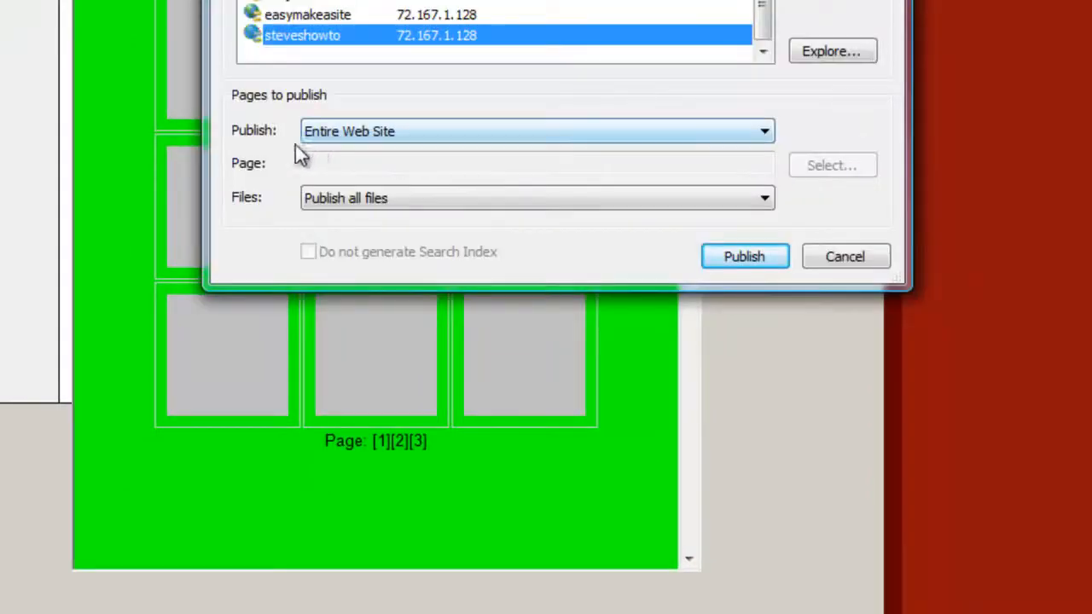
Publish the entire web site with all files to the steveshowto location.
{"action": "left_click", "coordinate": [439, 135]}
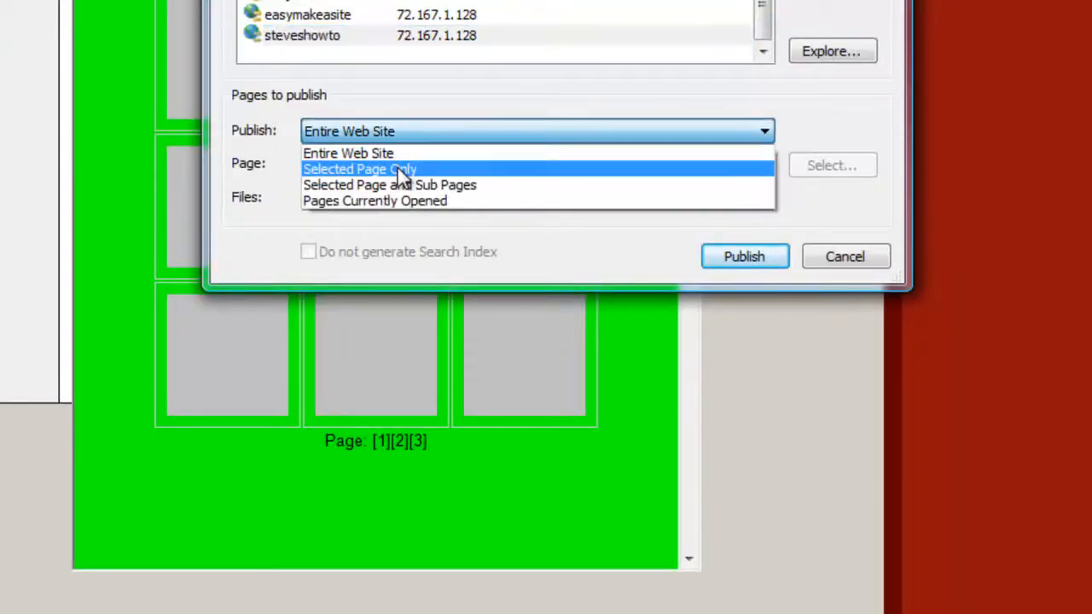
{"action": "left_click", "coordinate": [398, 154]}
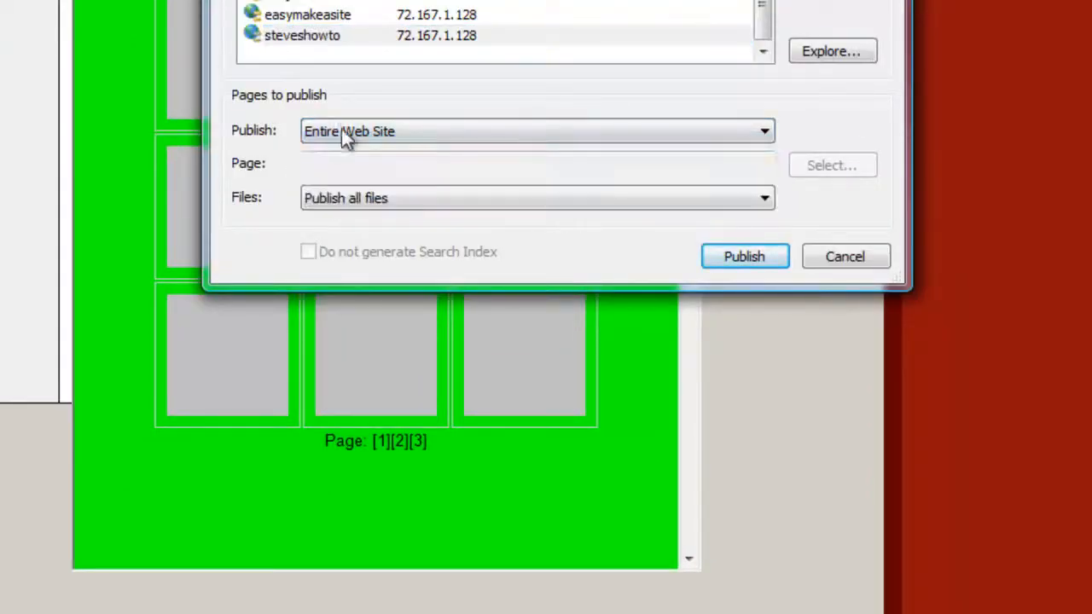
{"action": "left_click", "coordinate": [755, 255]}
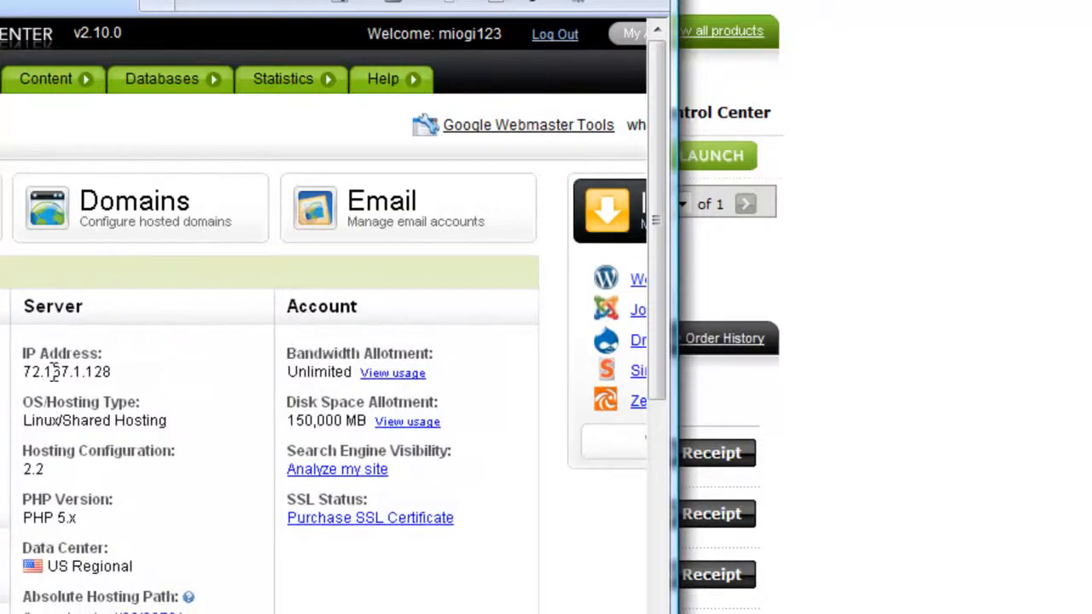
{"action": "left_click_drag", "start_coordinate": [28, 373], "coordinate": [115, 372]}
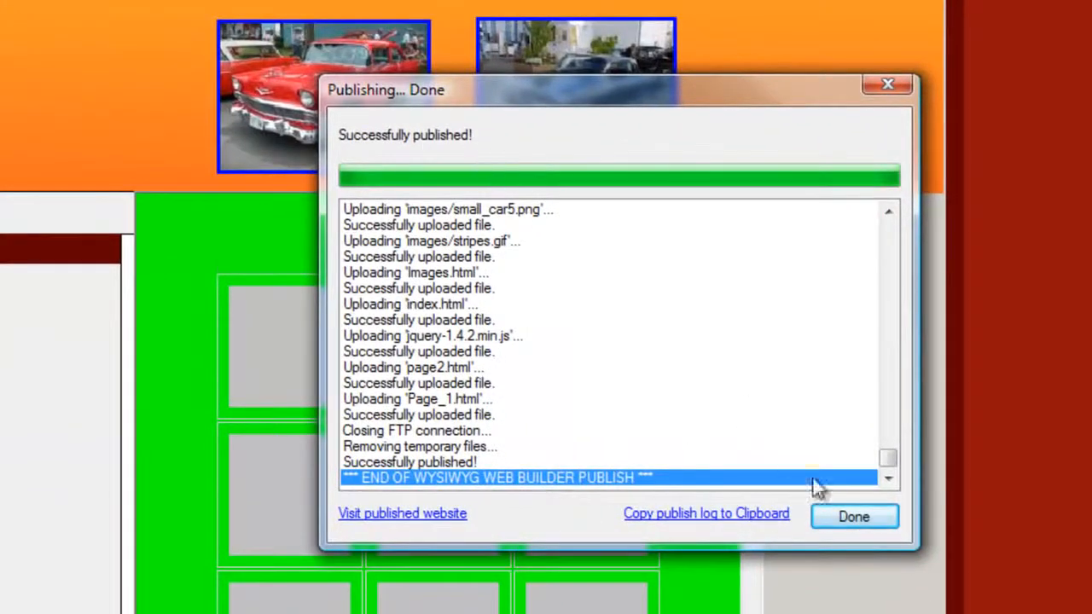
{"action": "left_click", "coordinate": [870, 518]}
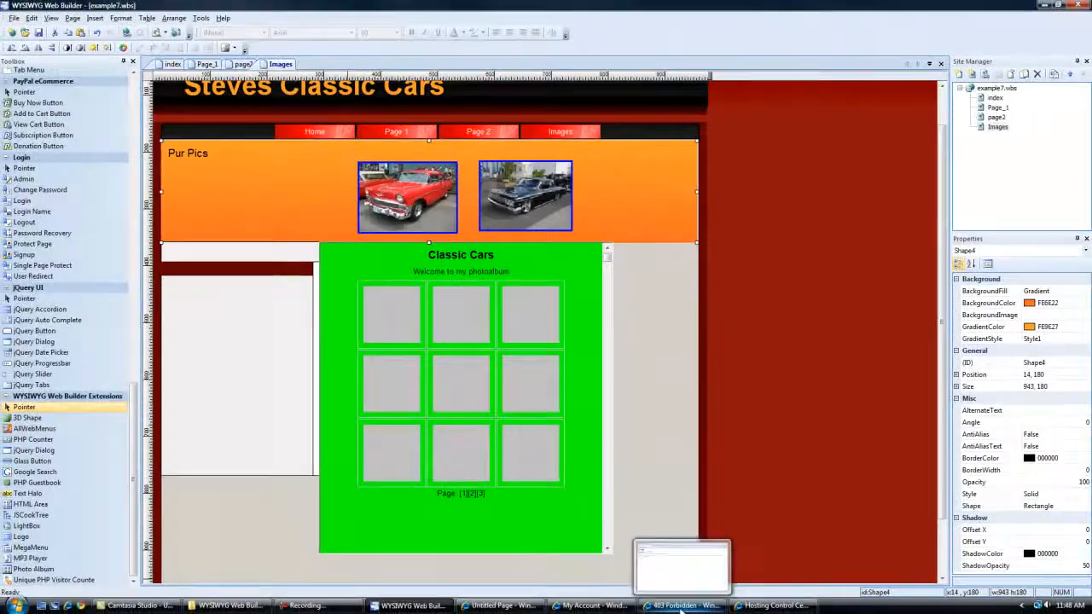
{"action": "left_click", "coordinate": [683, 606]}
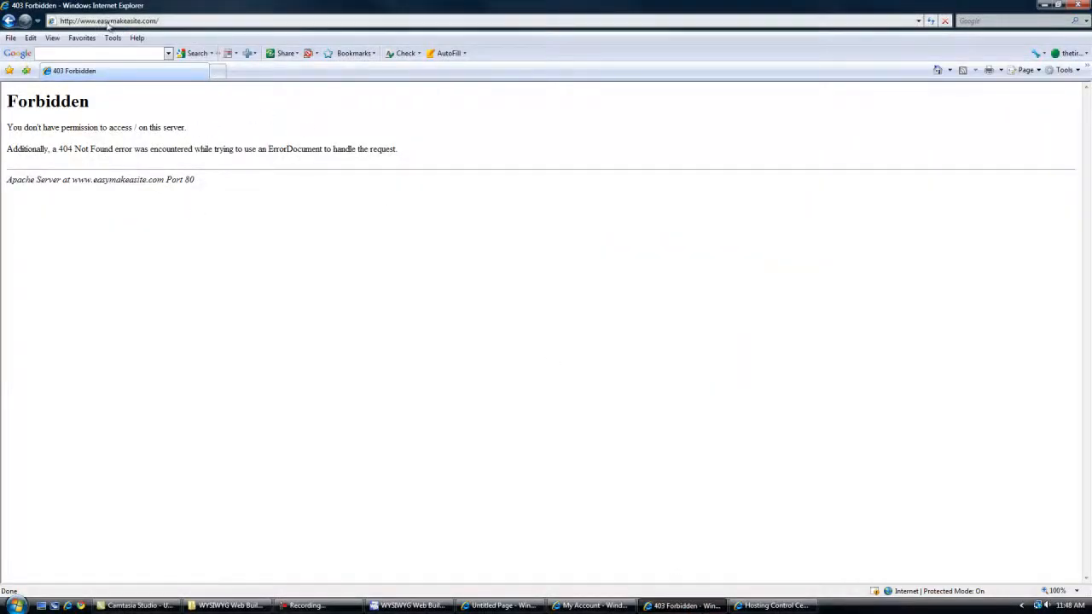
{"action": "left_click", "coordinate": [931, 21]}
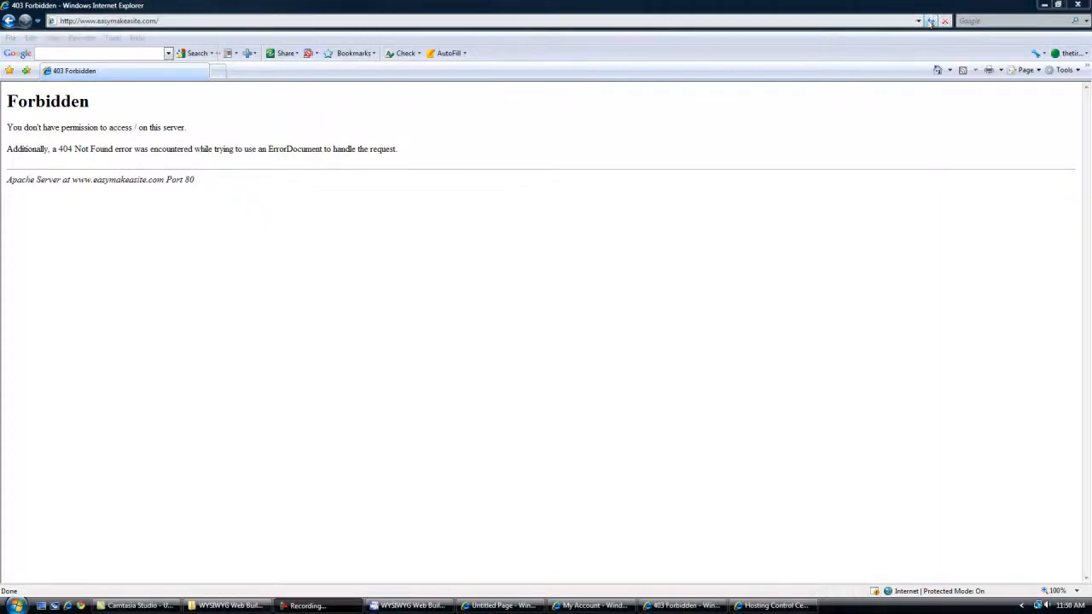
{"action": "left_click", "coordinate": [930, 21]}
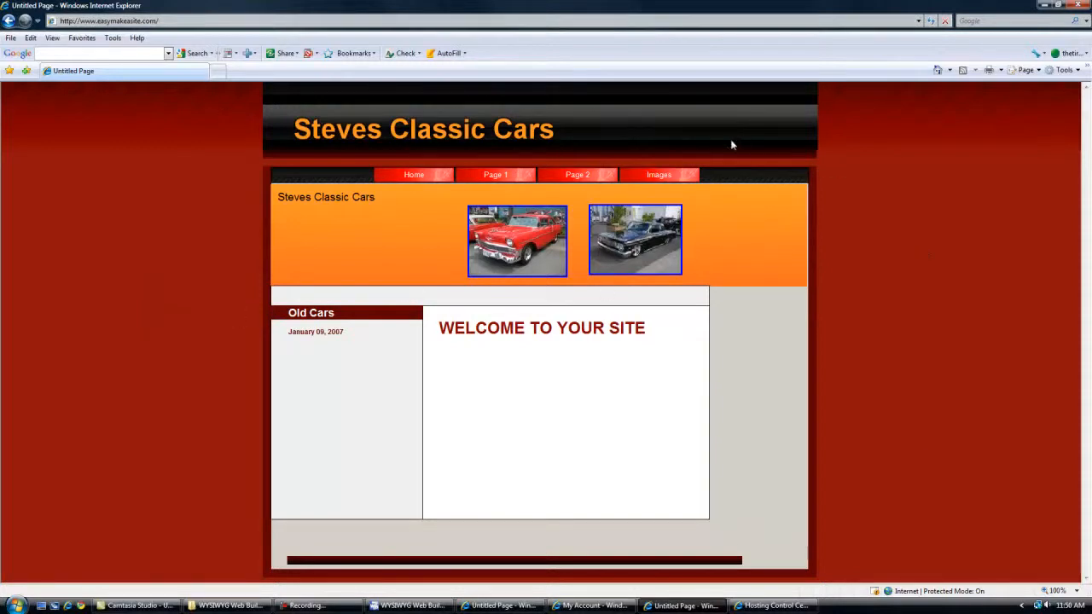
Check the live site's Home, Page 1, Page 2 and Images links, return to Home, and switch back to WYSIWYG Web Builder.
{"action": "left_click", "coordinate": [412, 175]}
{"action": "left_click", "coordinate": [484, 179]}
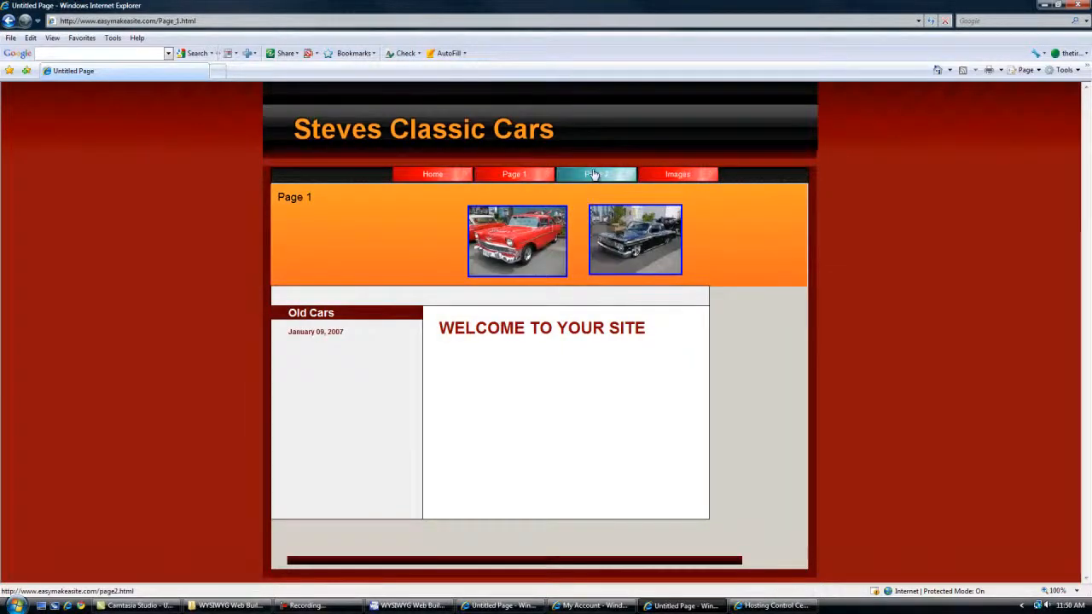
{"action": "left_click", "coordinate": [593, 174]}
{"action": "left_click", "coordinate": [668, 176]}
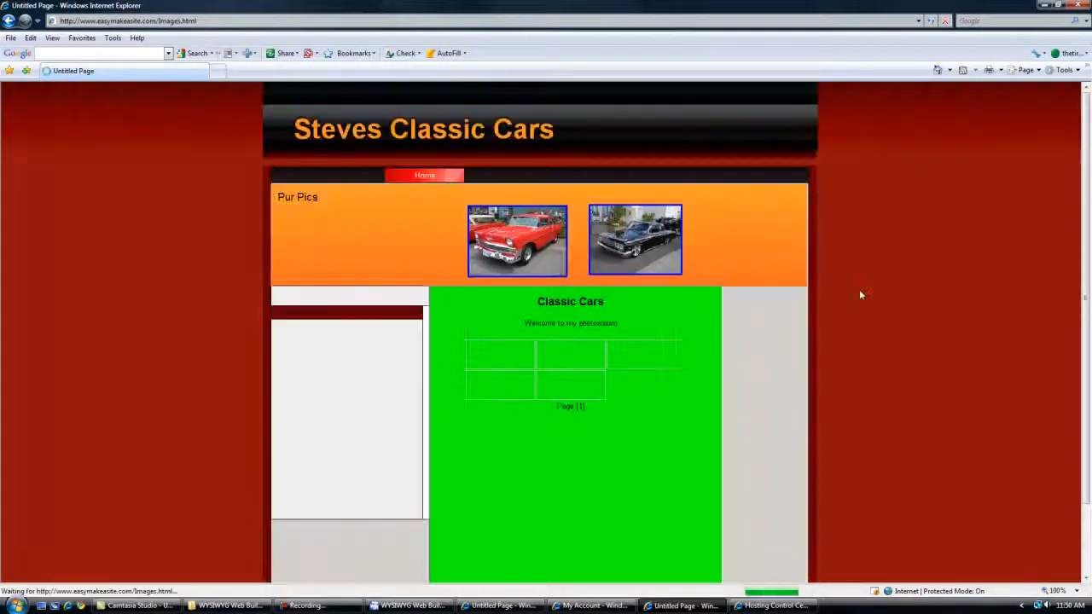
{"action": "scroll", "coordinate": [859, 296], "scroll_direction": "down", "scroll_amount": 2}
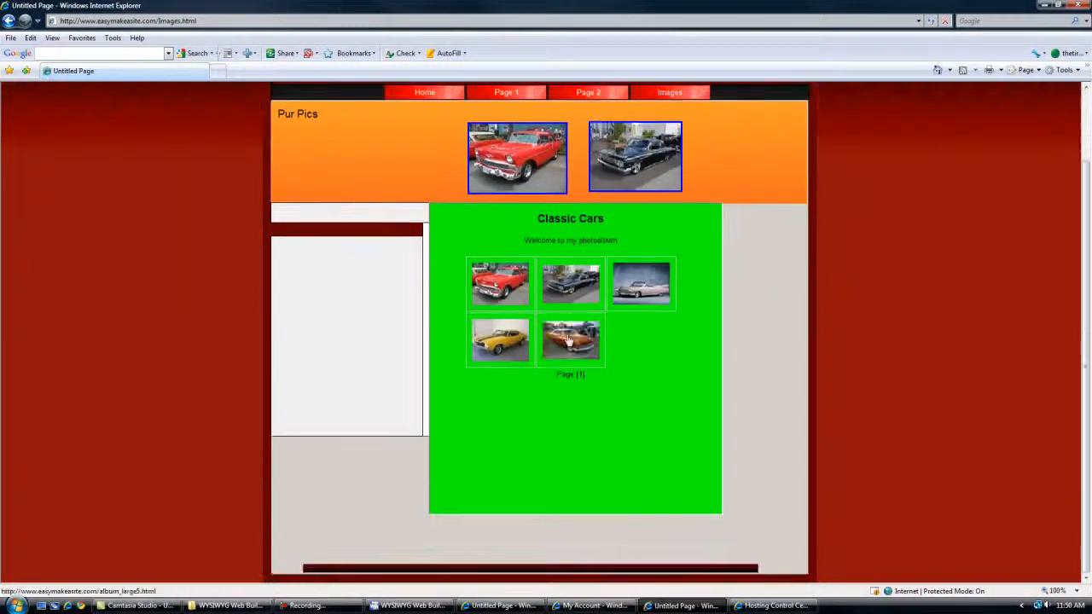
{"action": "left_click", "coordinate": [424, 92]}
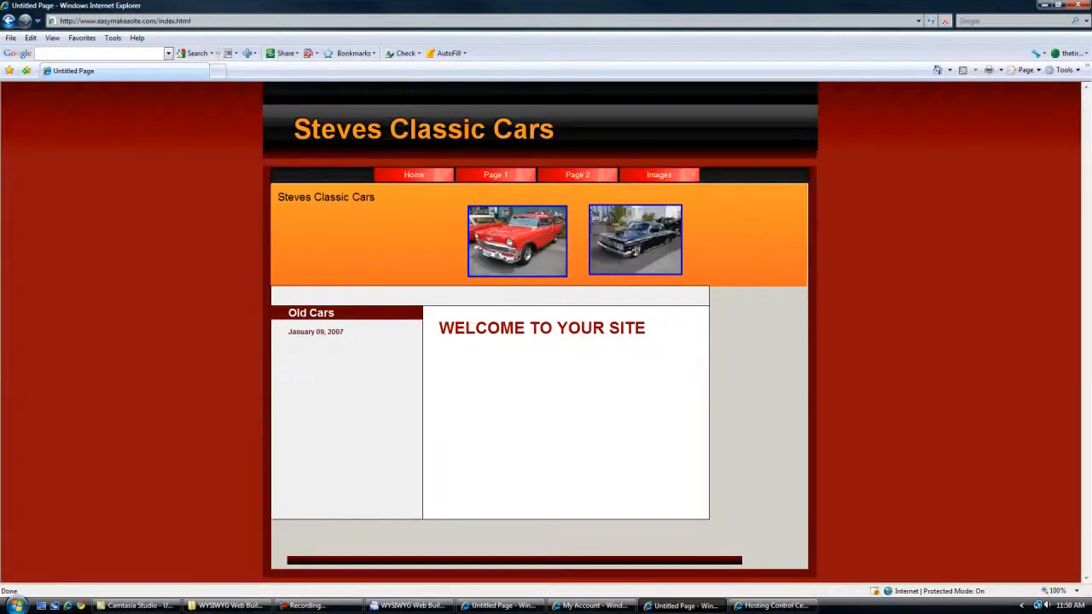
{"action": "key", "text": "F10"}
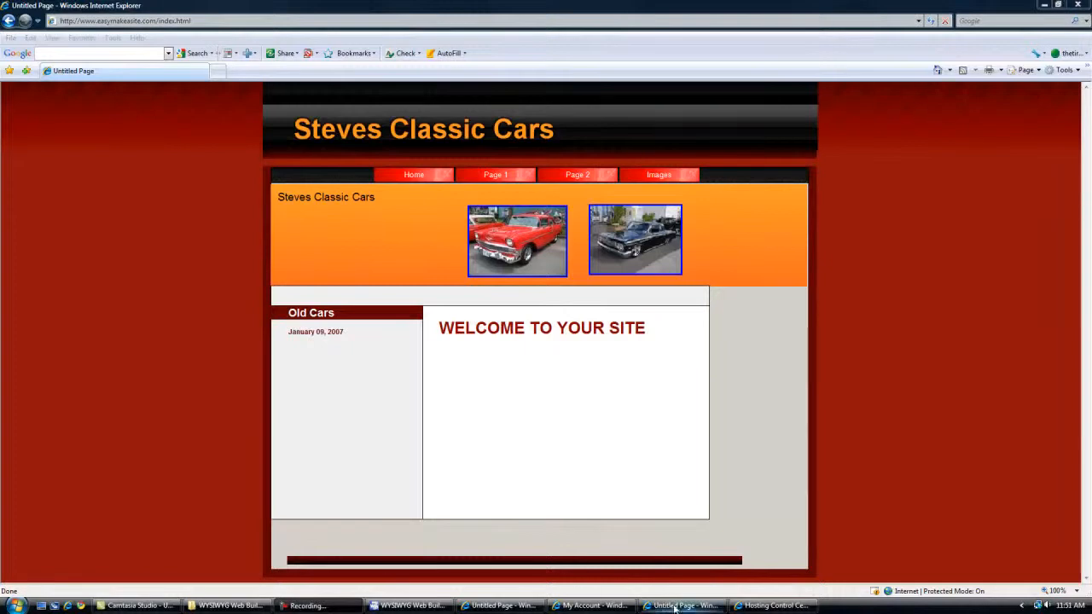
{"action": "left_click", "coordinate": [401, 605]}
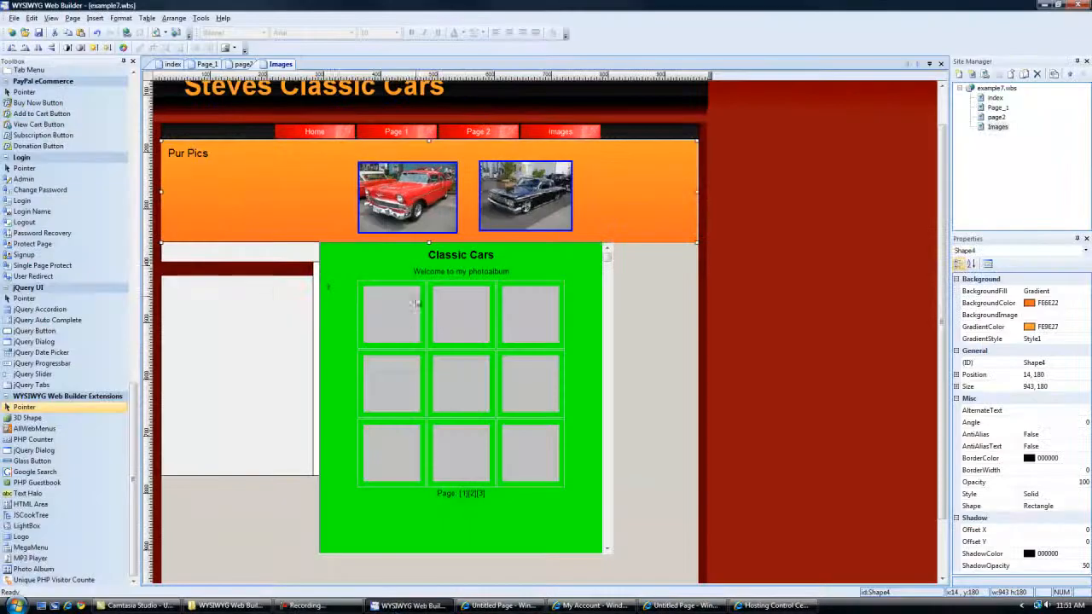